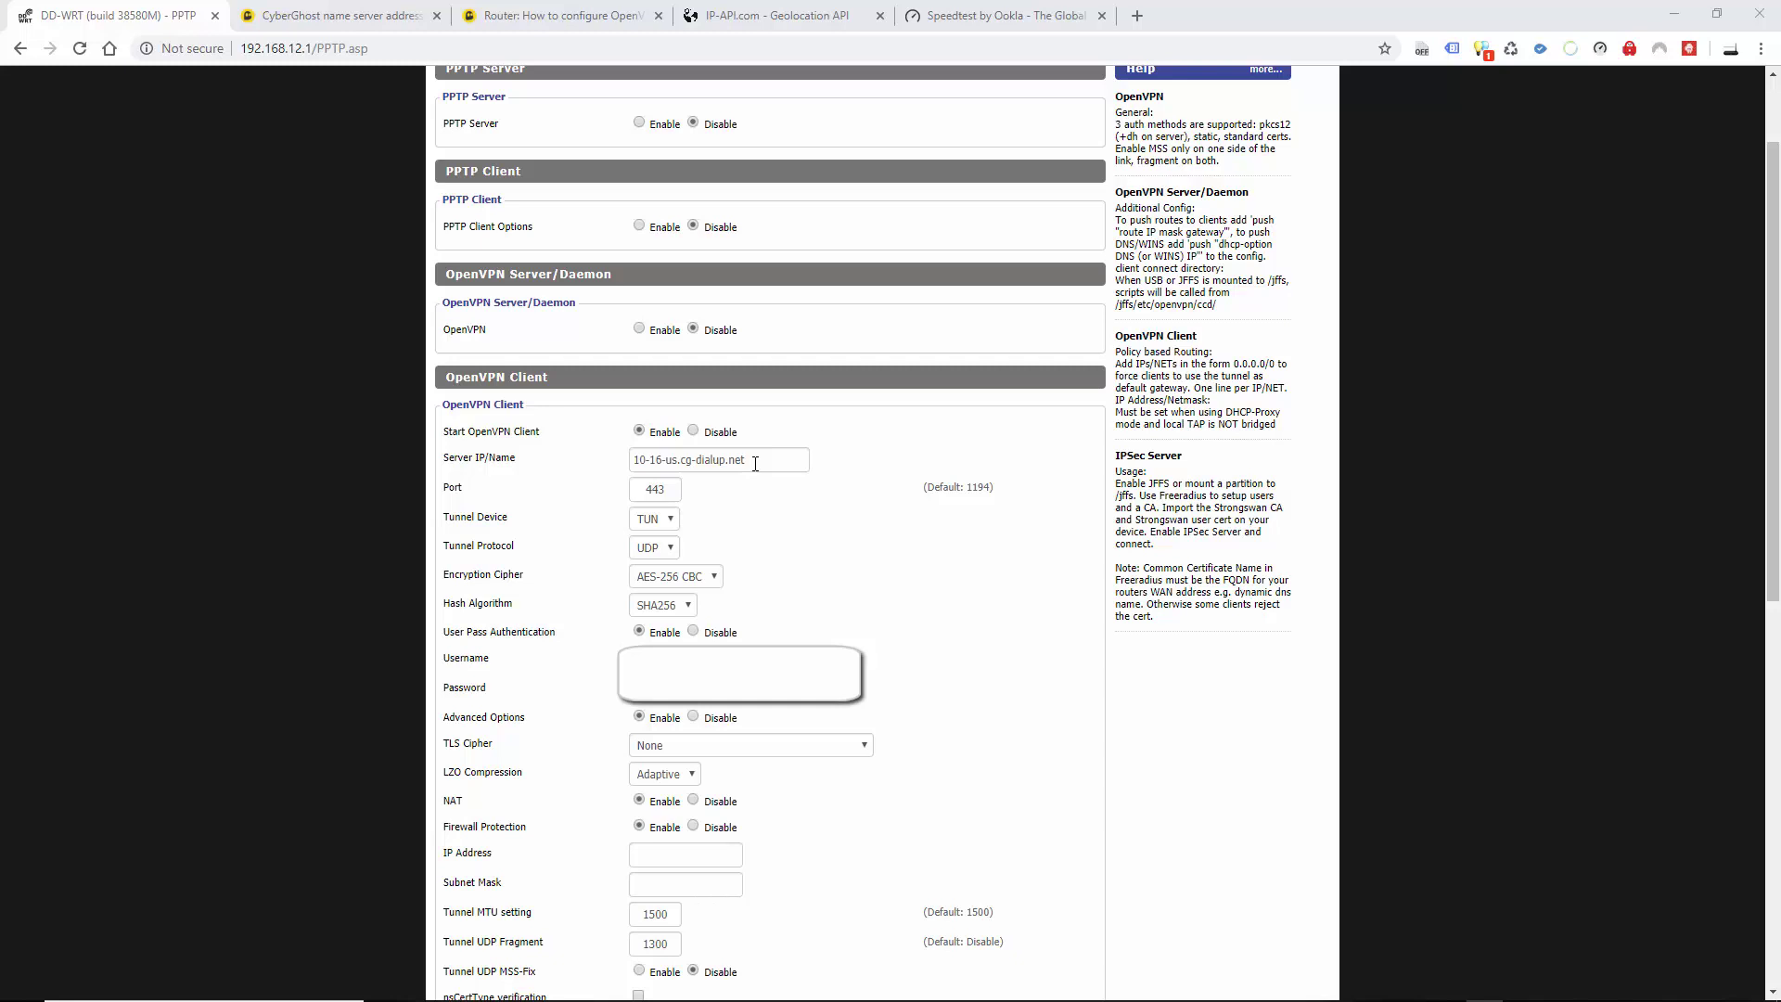
# Step: Switch to the CyberGhost account's router devices page and start configuring a new device with the Open VPN protocol
pyautogui.scroll(-1, 341, 435)
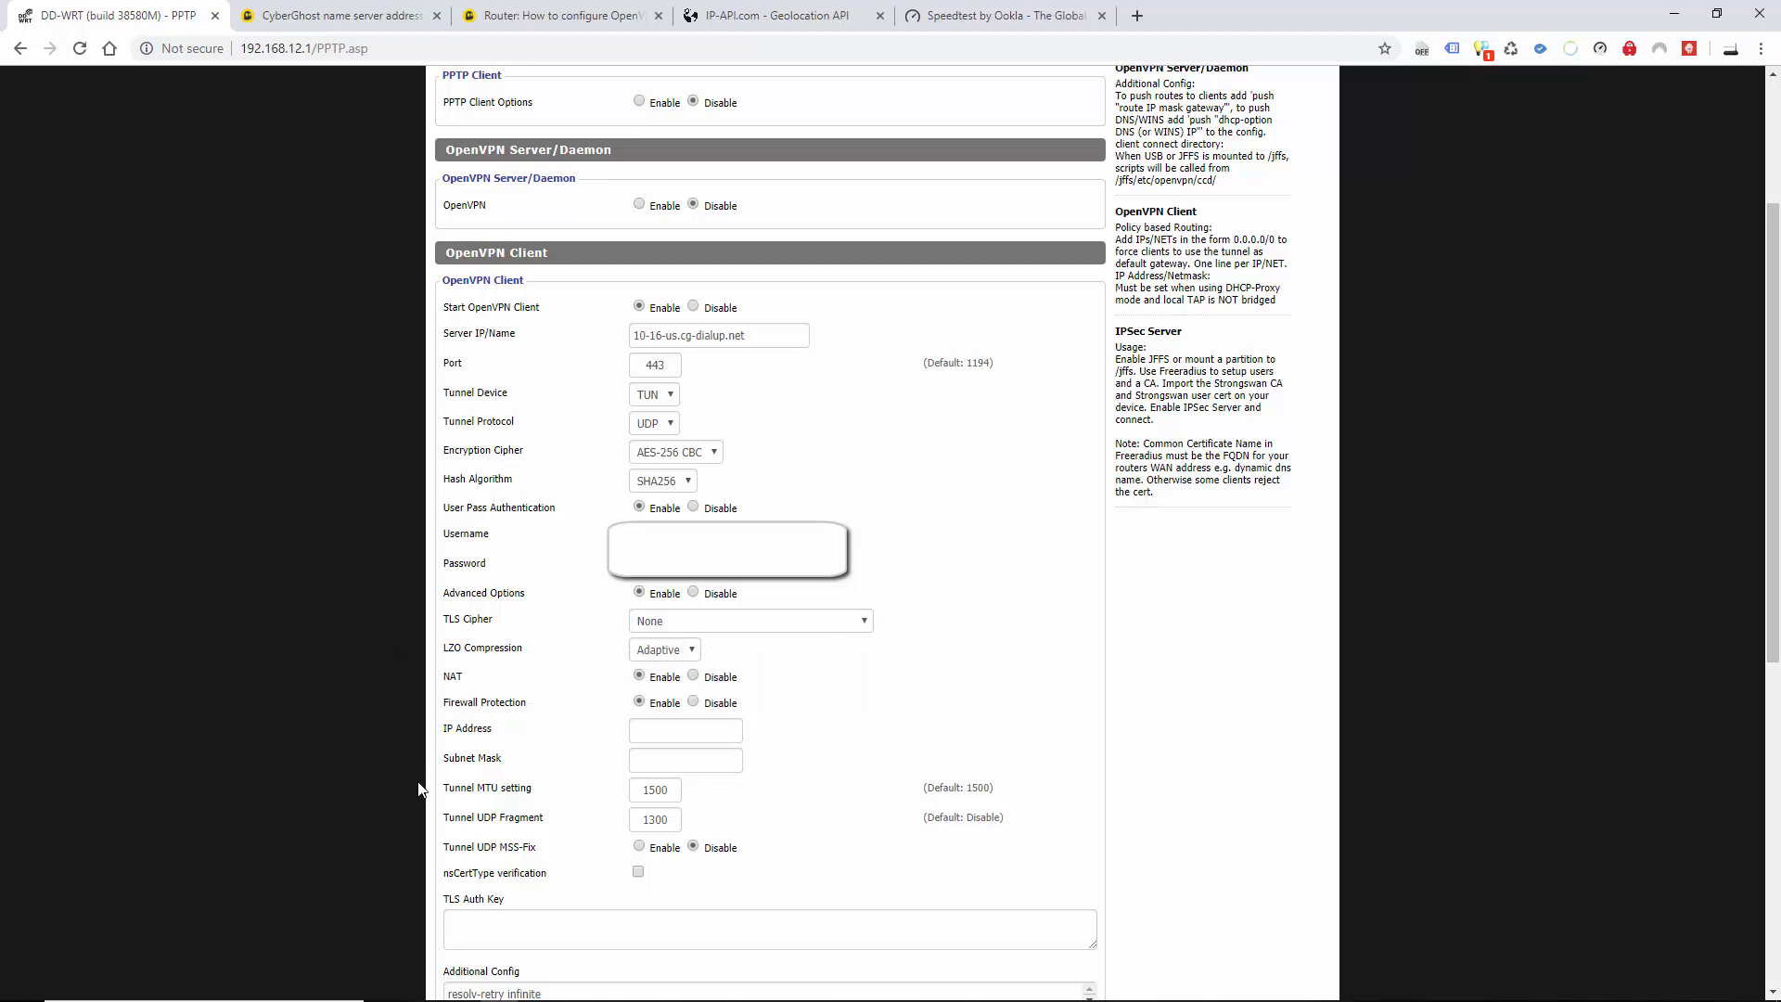
pyautogui.click(562, 15)
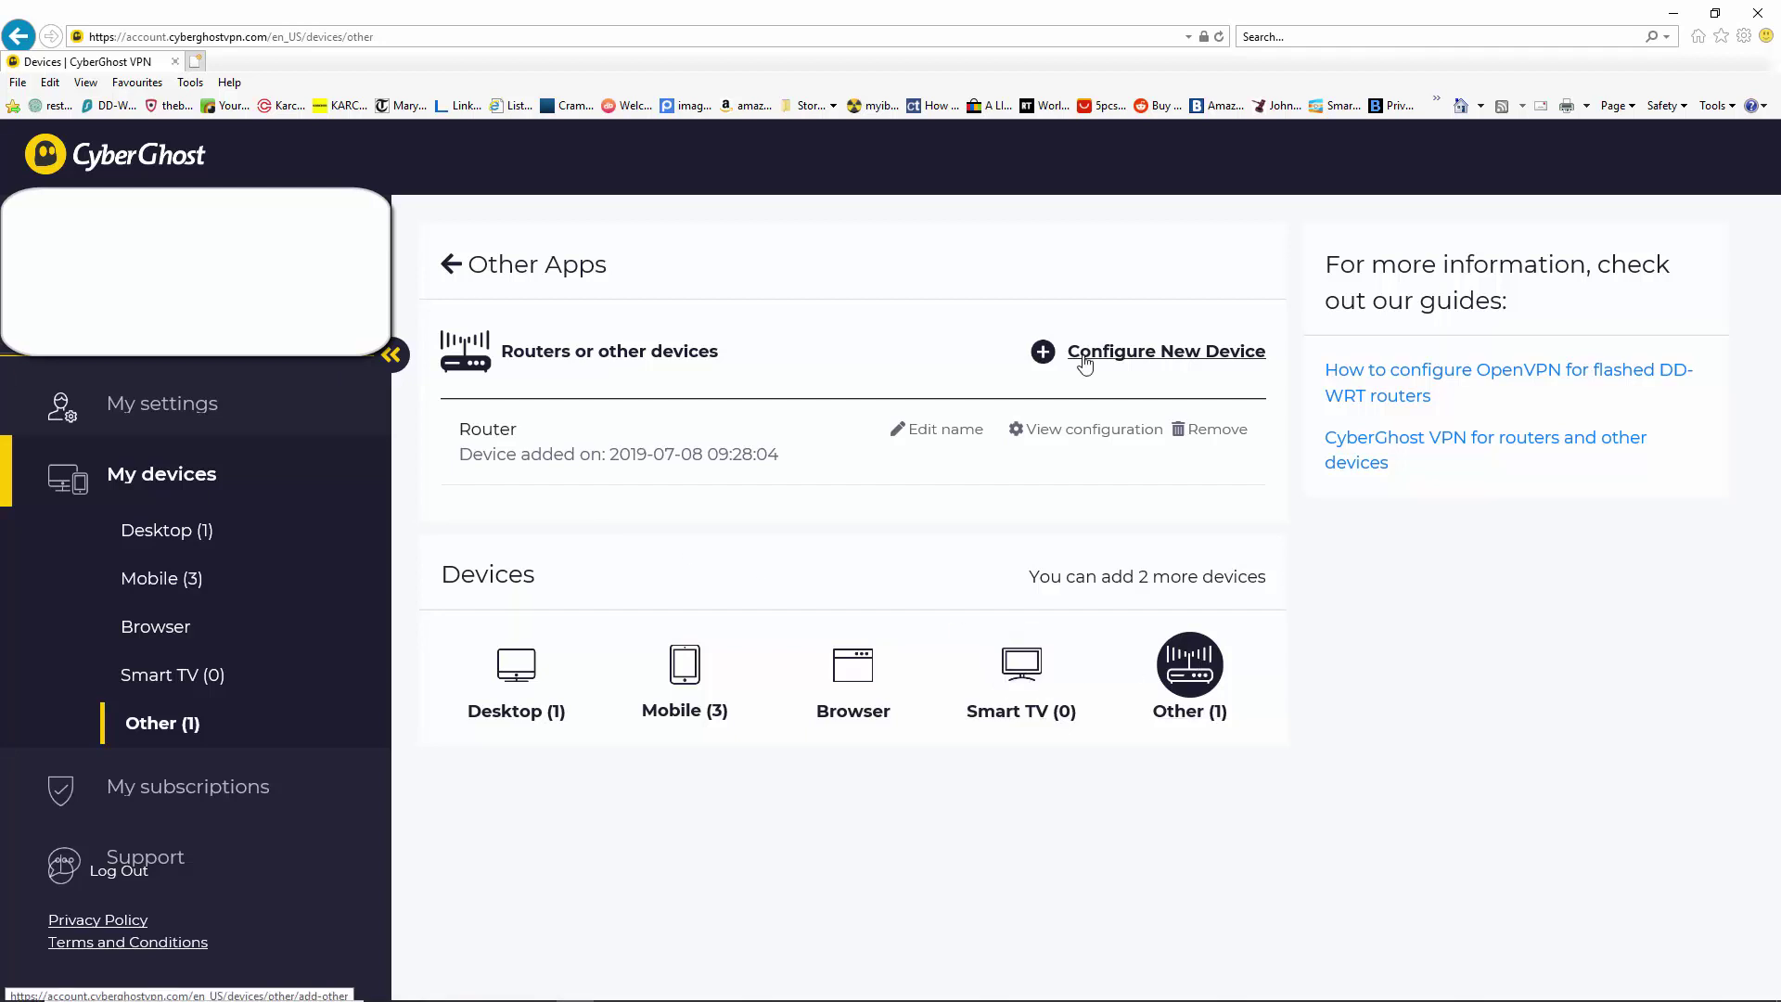
pyautogui.click(1049, 357)
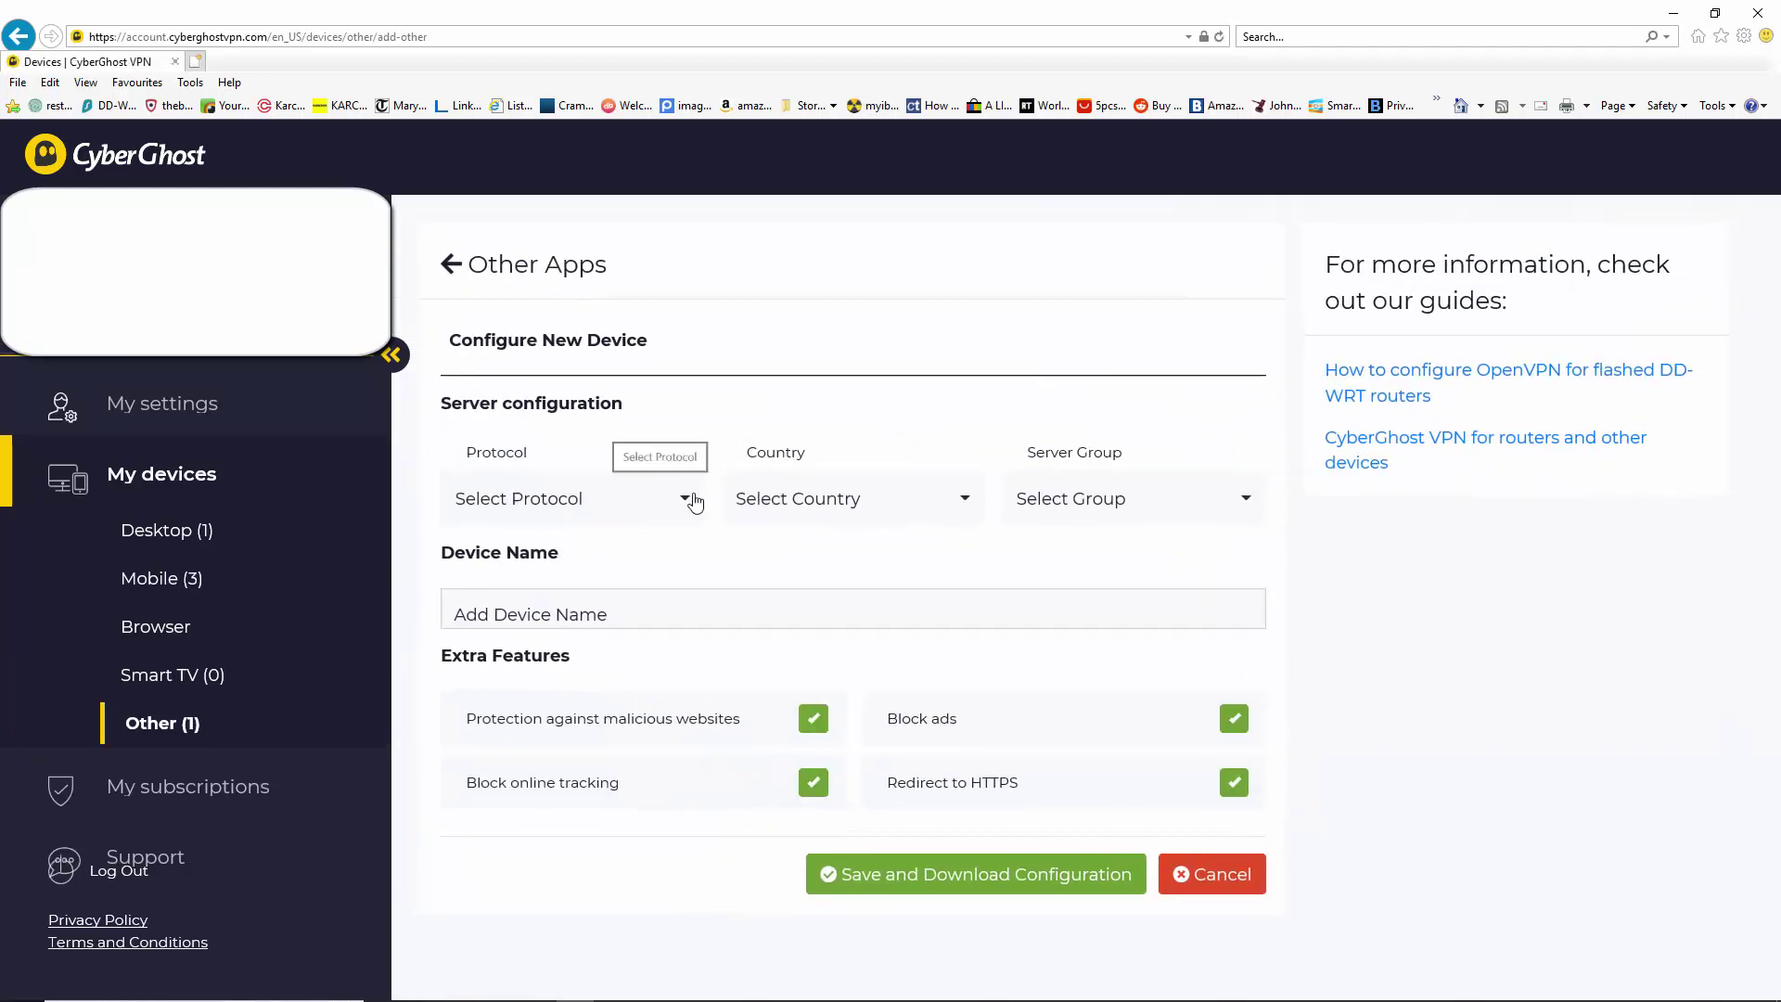
pyautogui.click(687, 501)
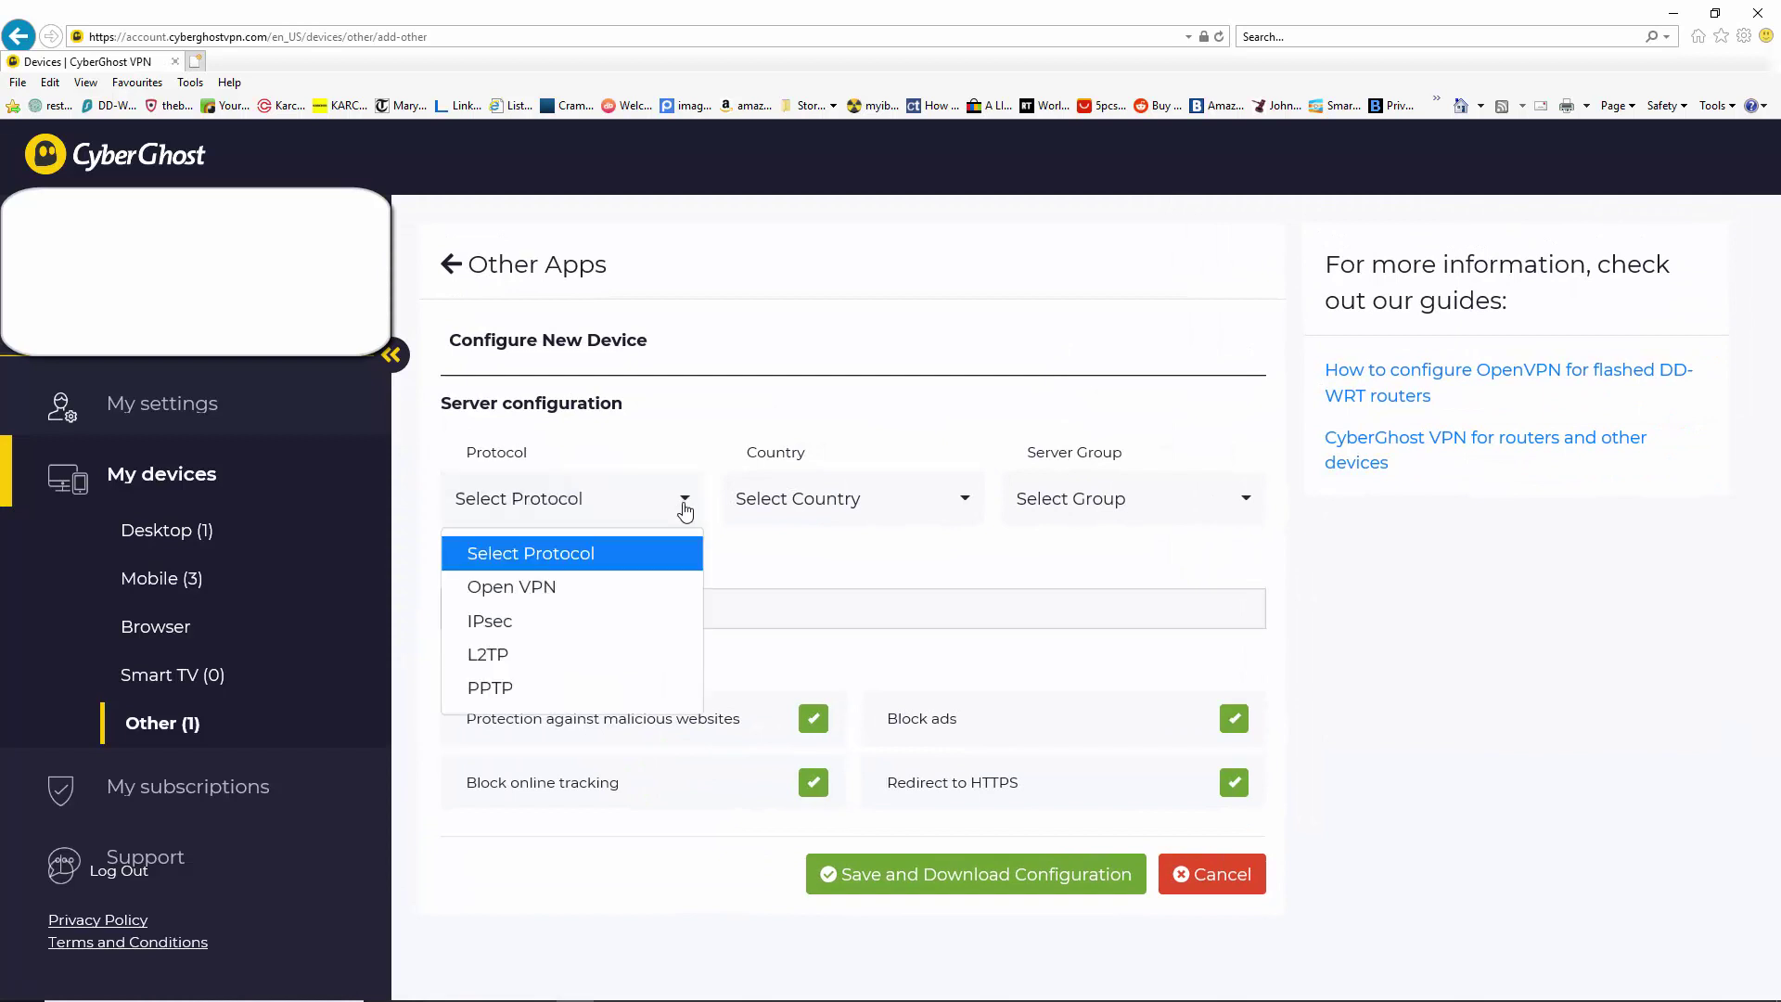
pyautogui.click(553, 594)
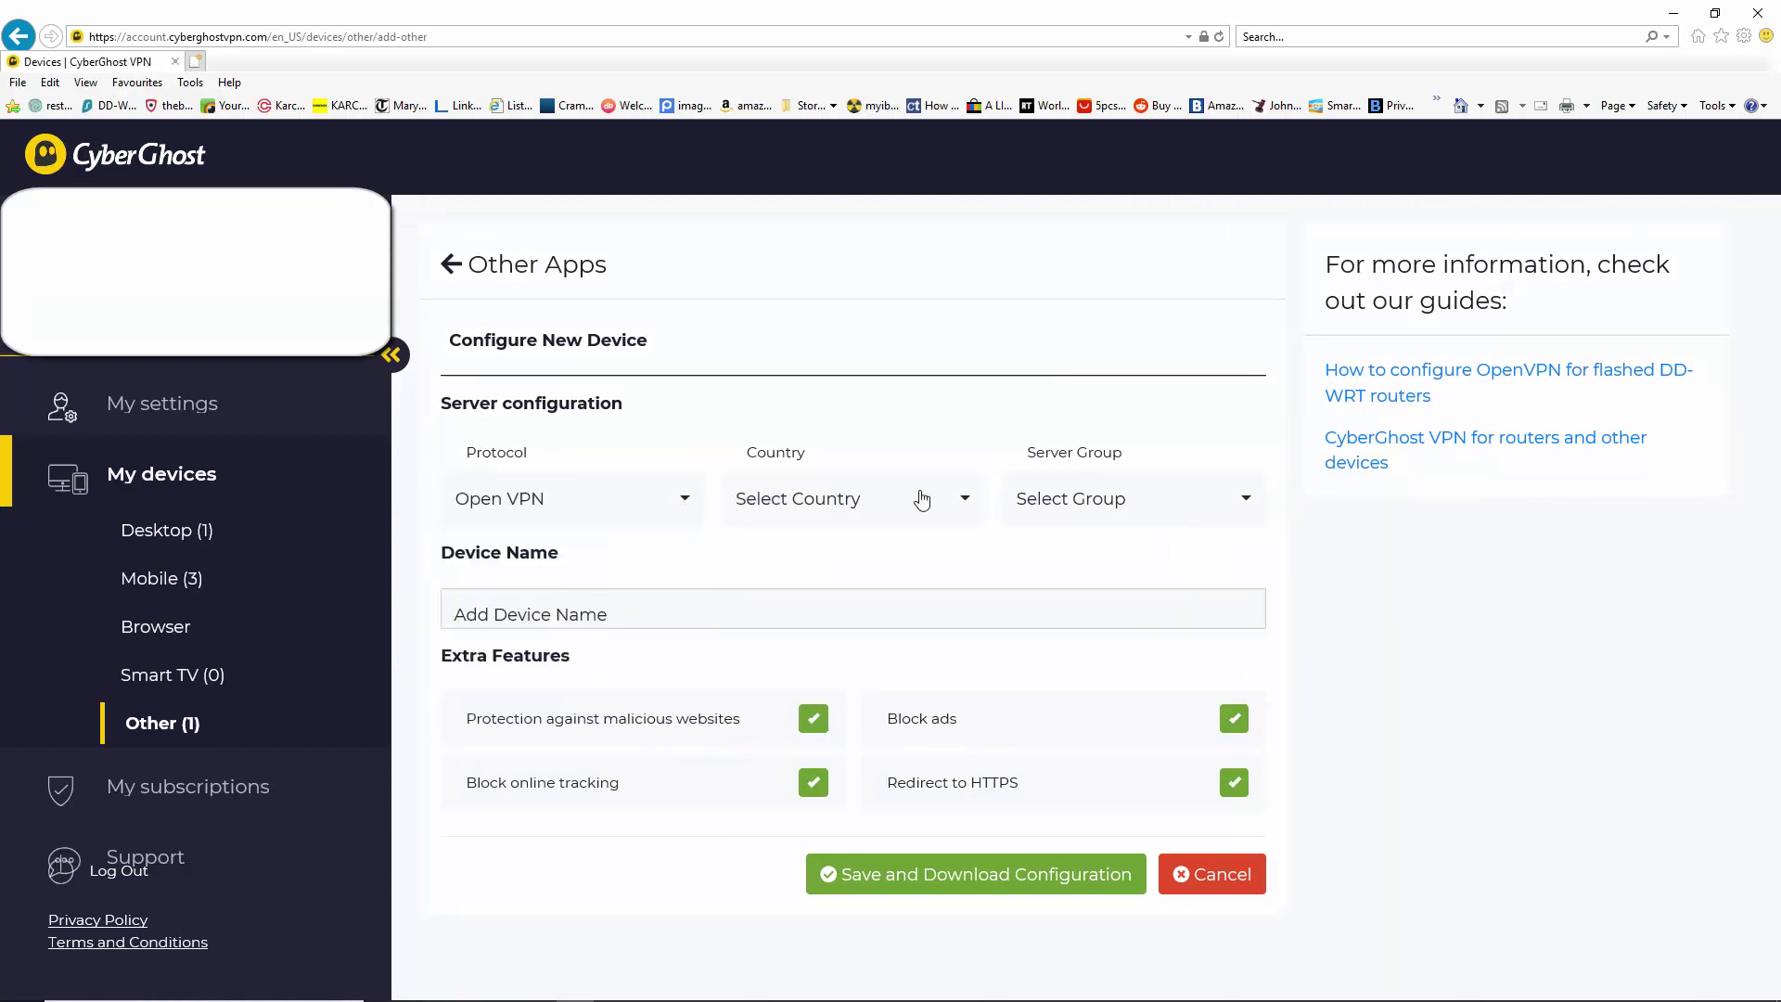
# Step: Choose United Kingdom as the country and Streaming Servers - OpenVPN Europe (UDP) 4-16-gb.cg-dialup.net as the server group
pyautogui.click(970, 499)
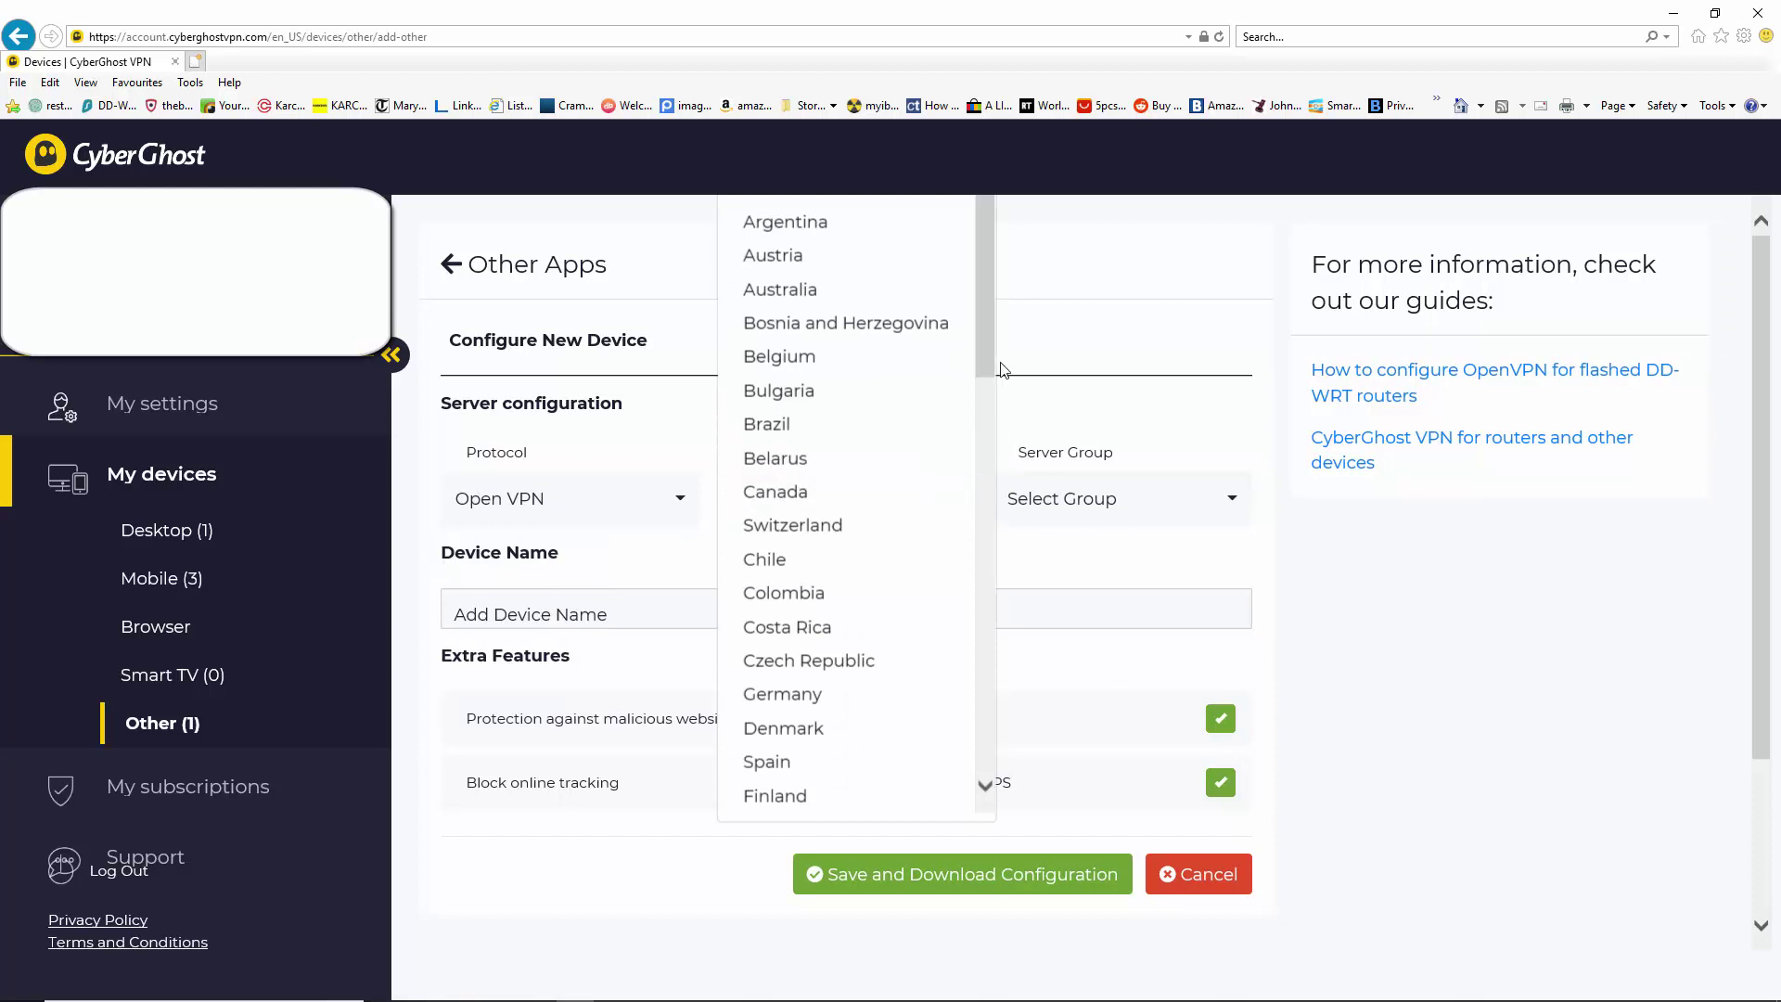
pyautogui.moveTo(982, 369); pyautogui.dragTo(965, 795)
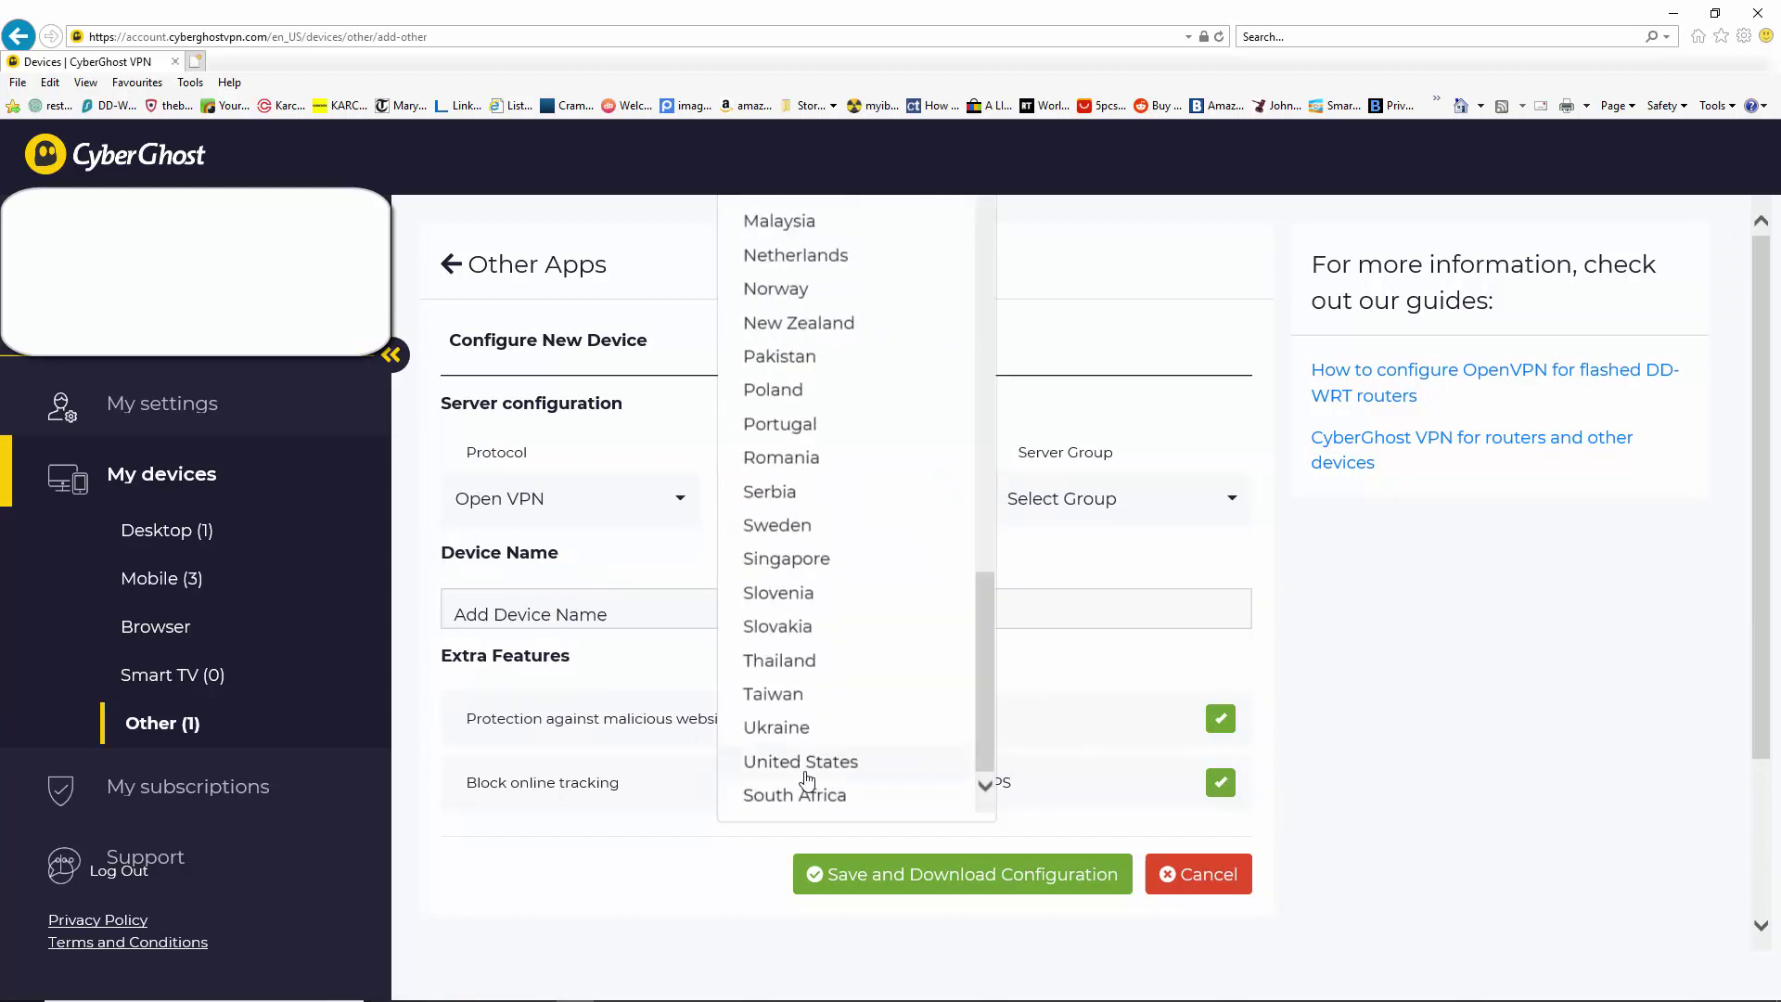
pyautogui.scroll(10, 910, 708)
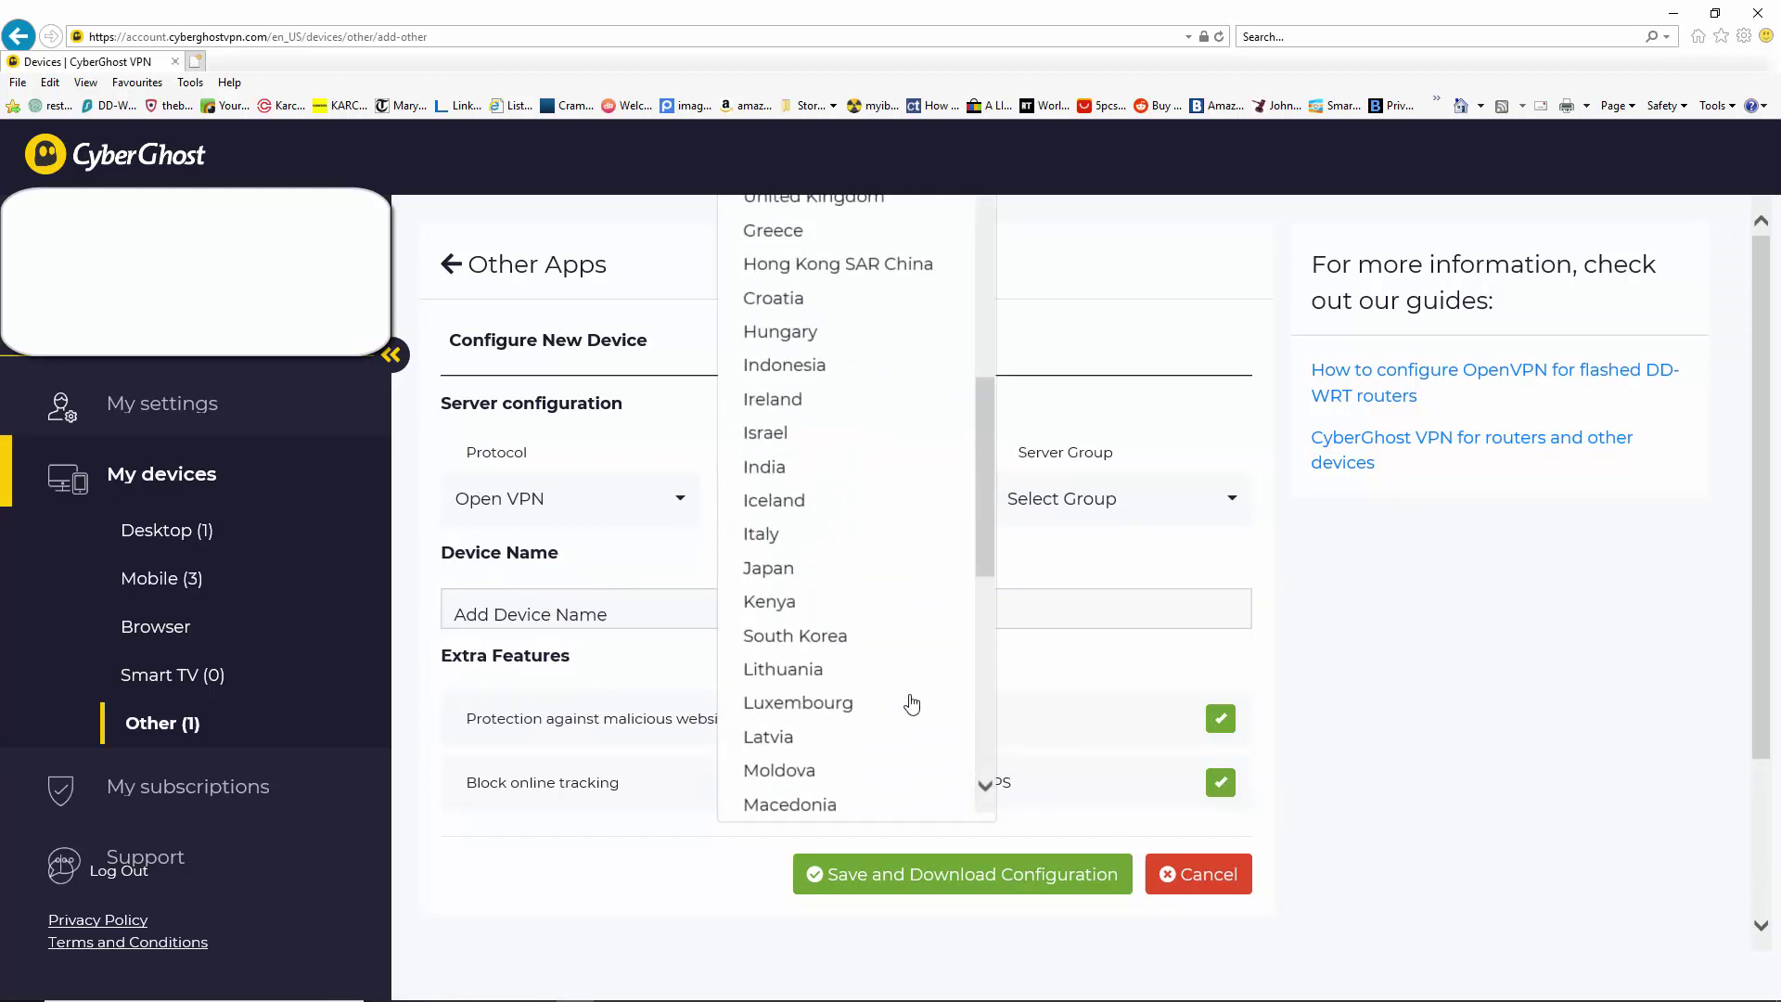
pyautogui.scroll(4, 912, 705)
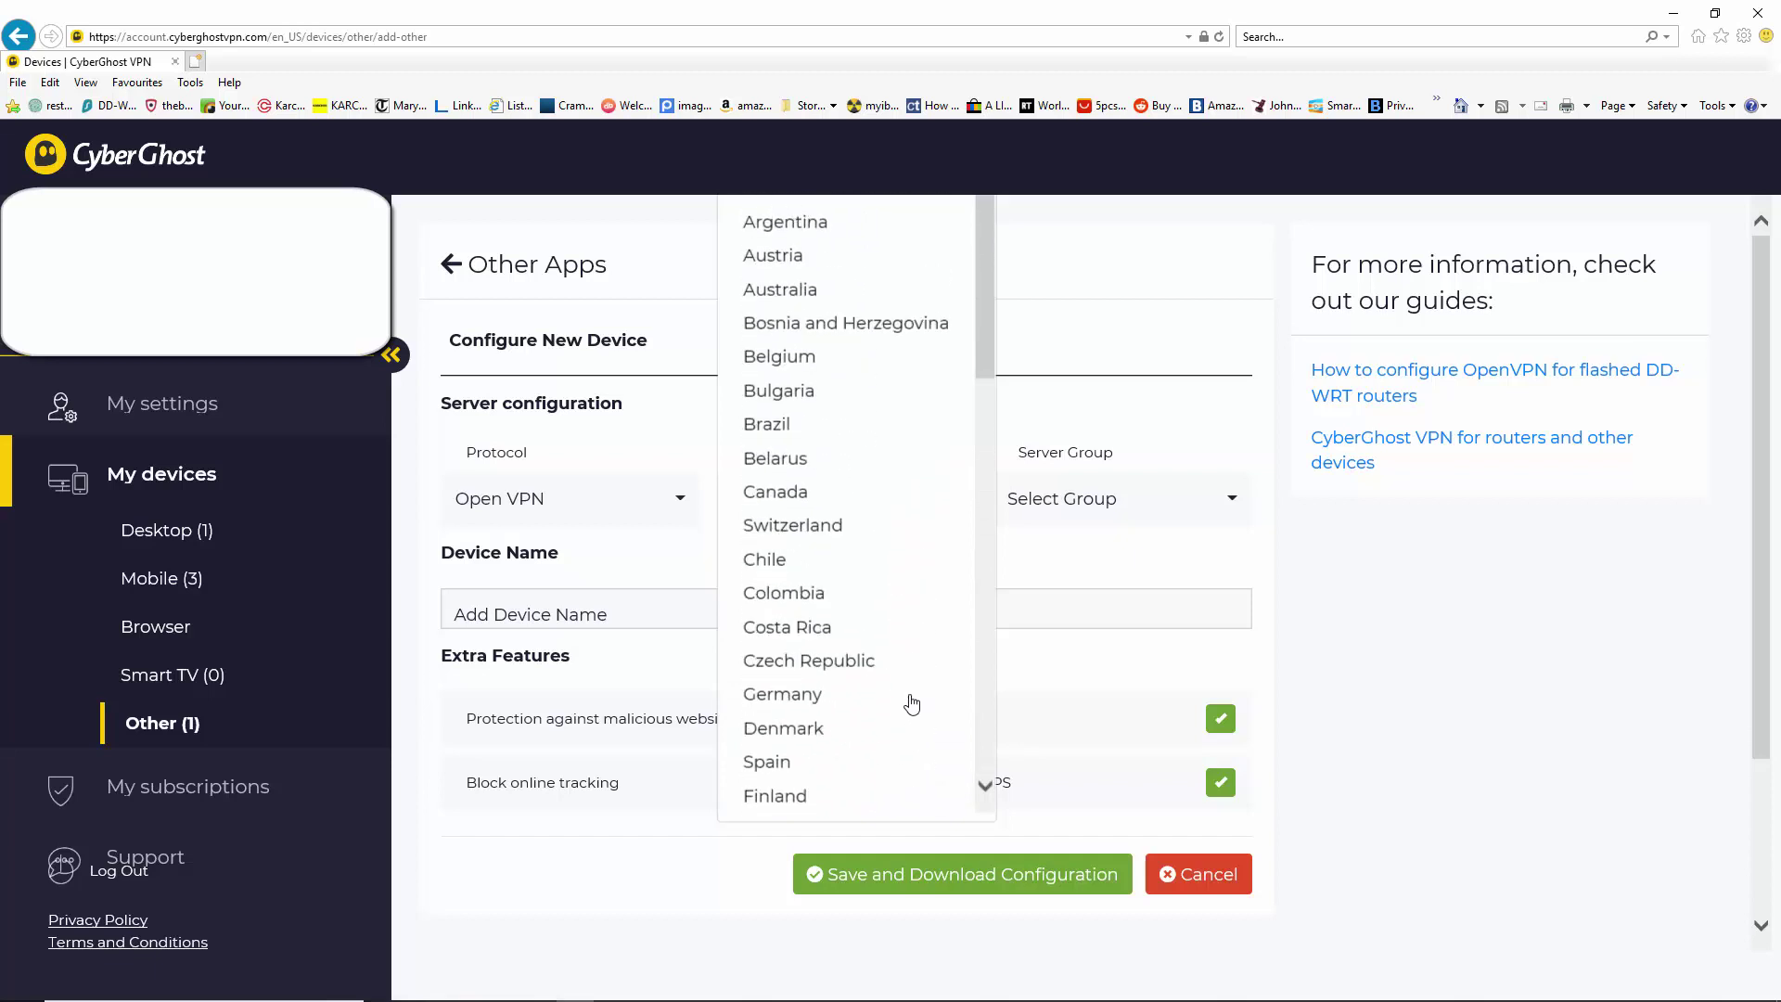
pyautogui.scroll(-4, 831, 390)
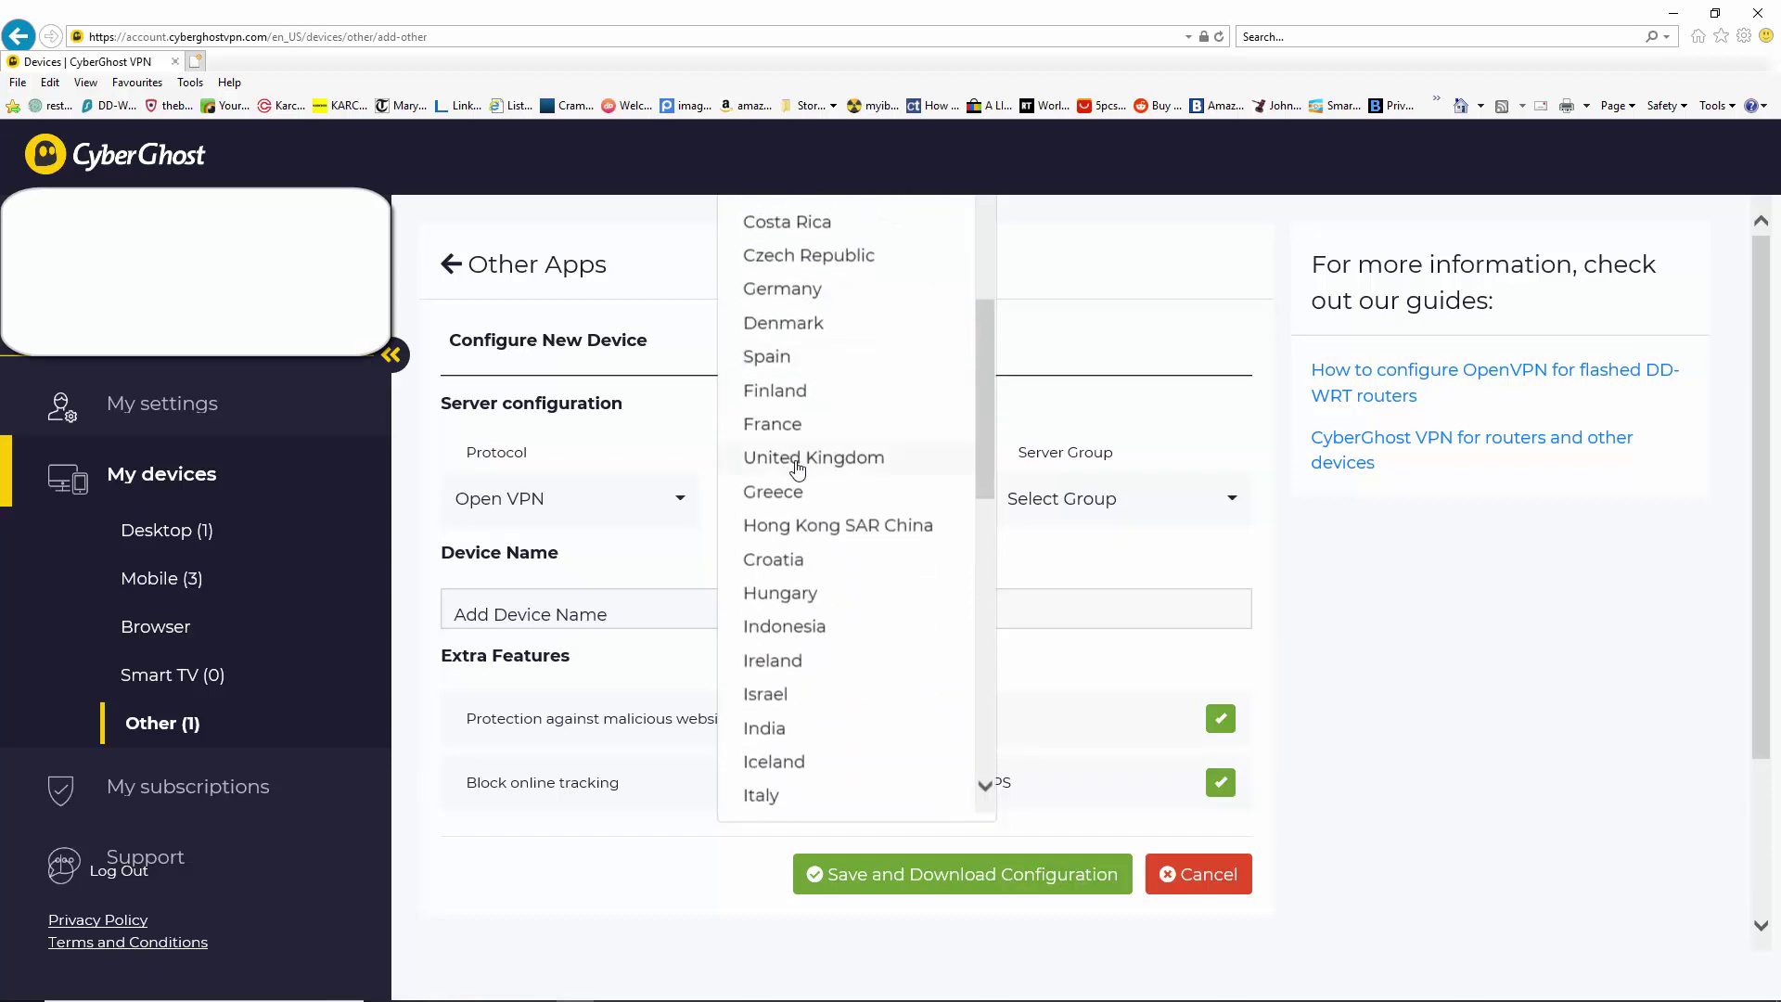
pyautogui.click(798, 461)
pyautogui.click(1130, 504)
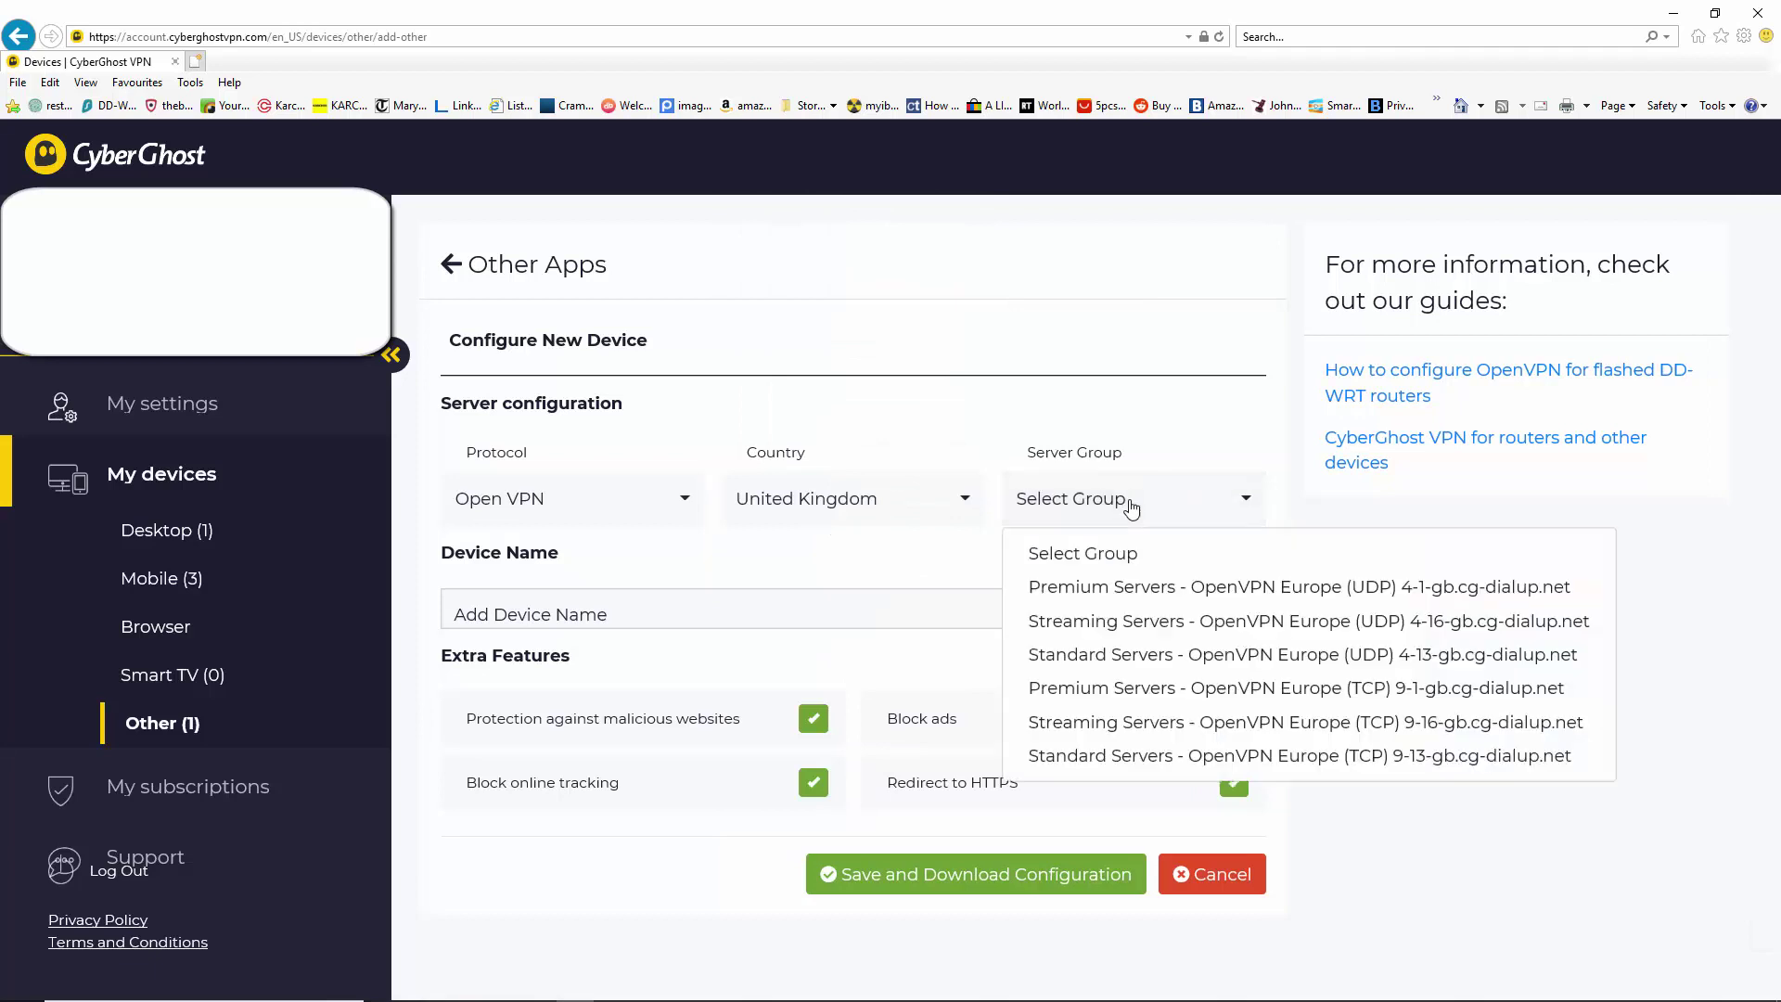
pyautogui.click(1087, 631)
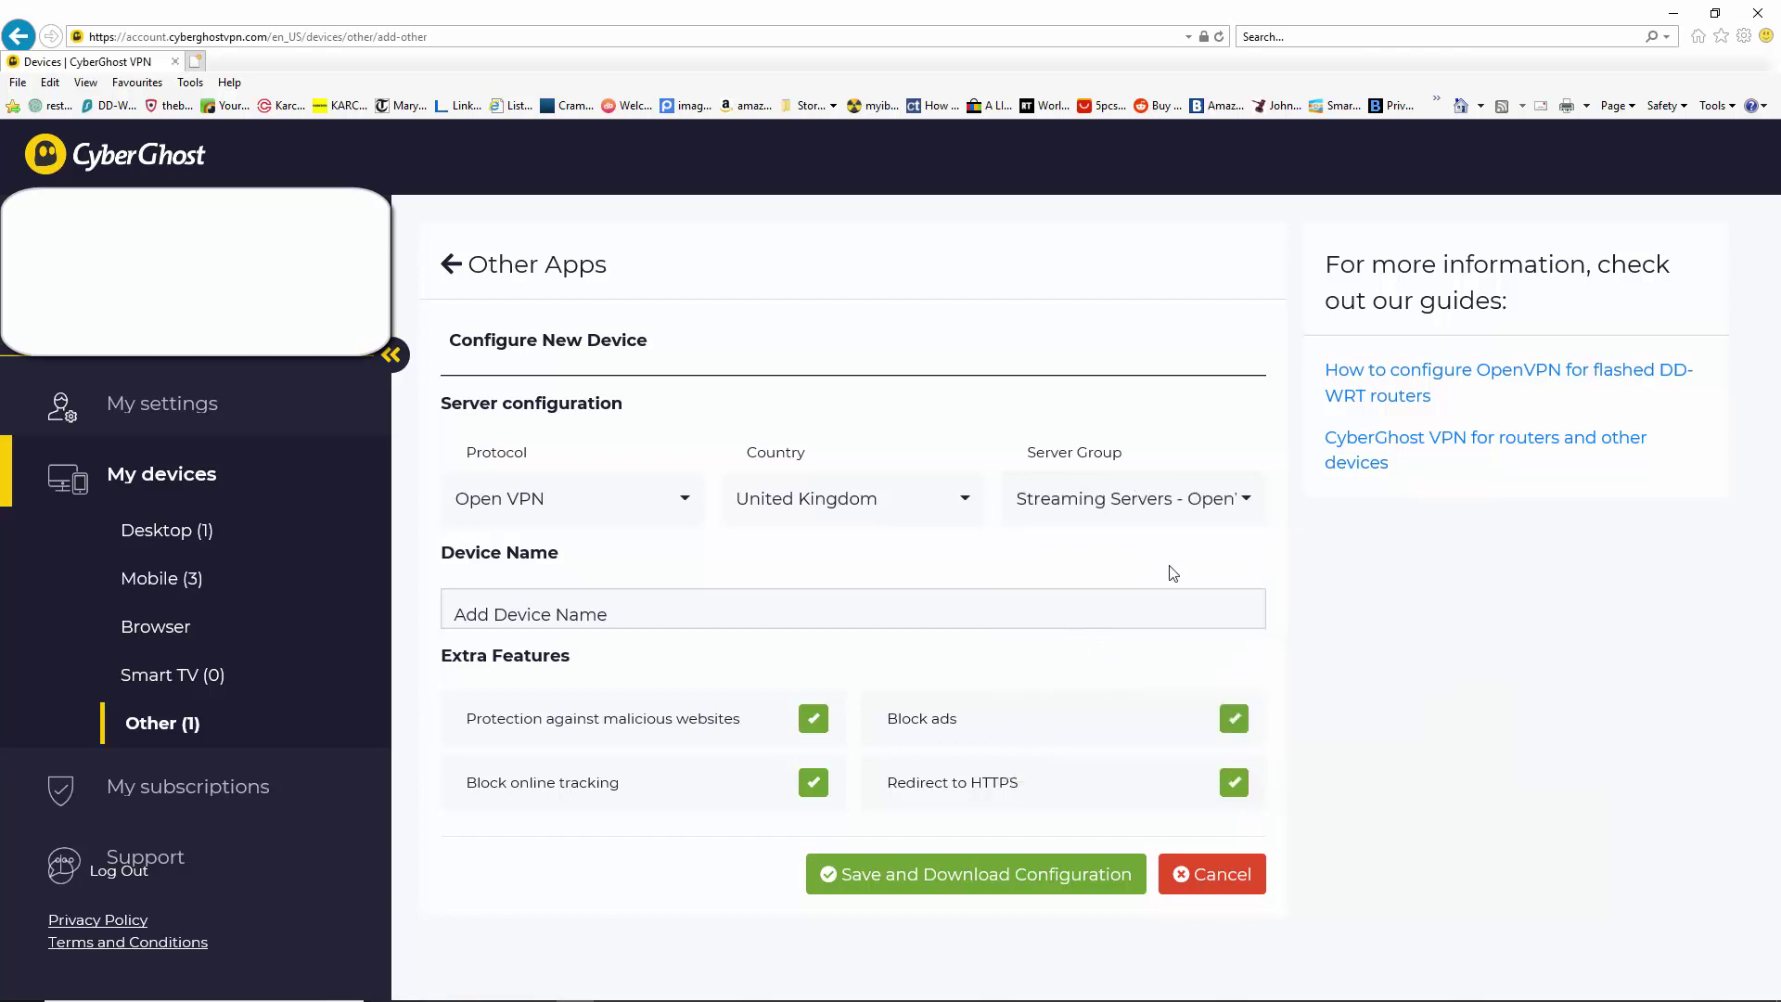
# Step: Enter "Router UK" as the device name, and cancel the new device configuration without saving it
pyautogui.click(562, 601)
pyautogui.write('Router UK')
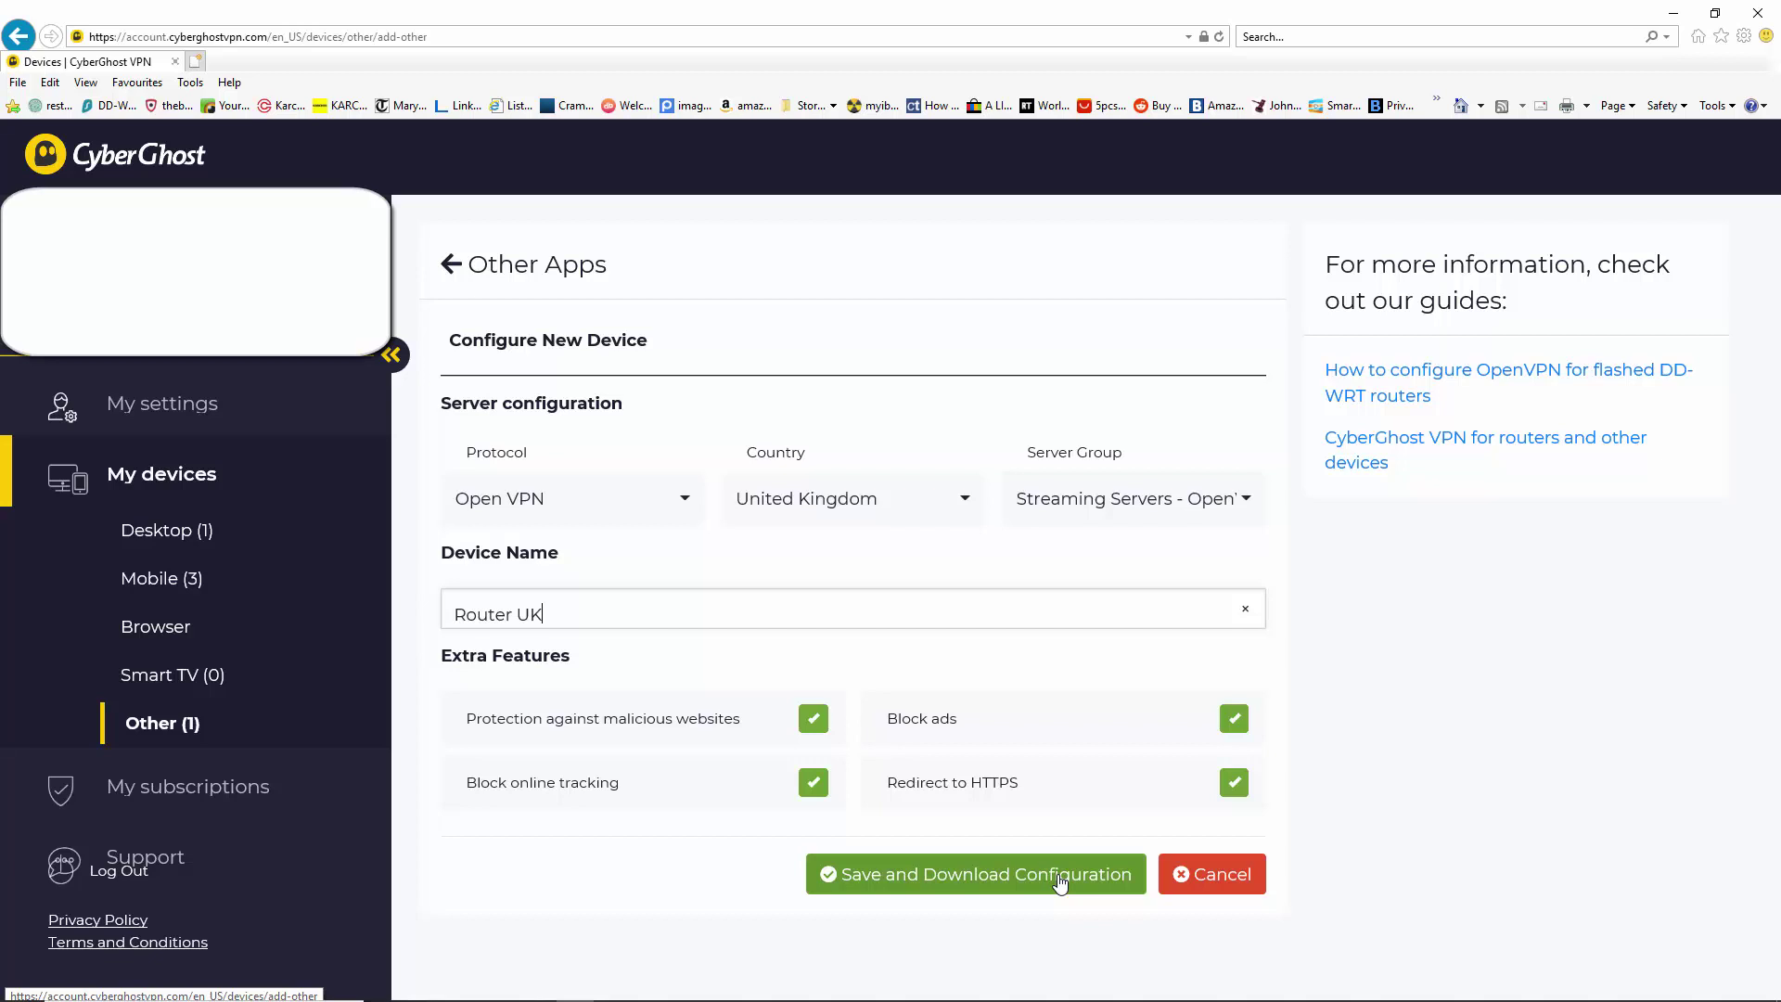
pyautogui.click(1233, 886)
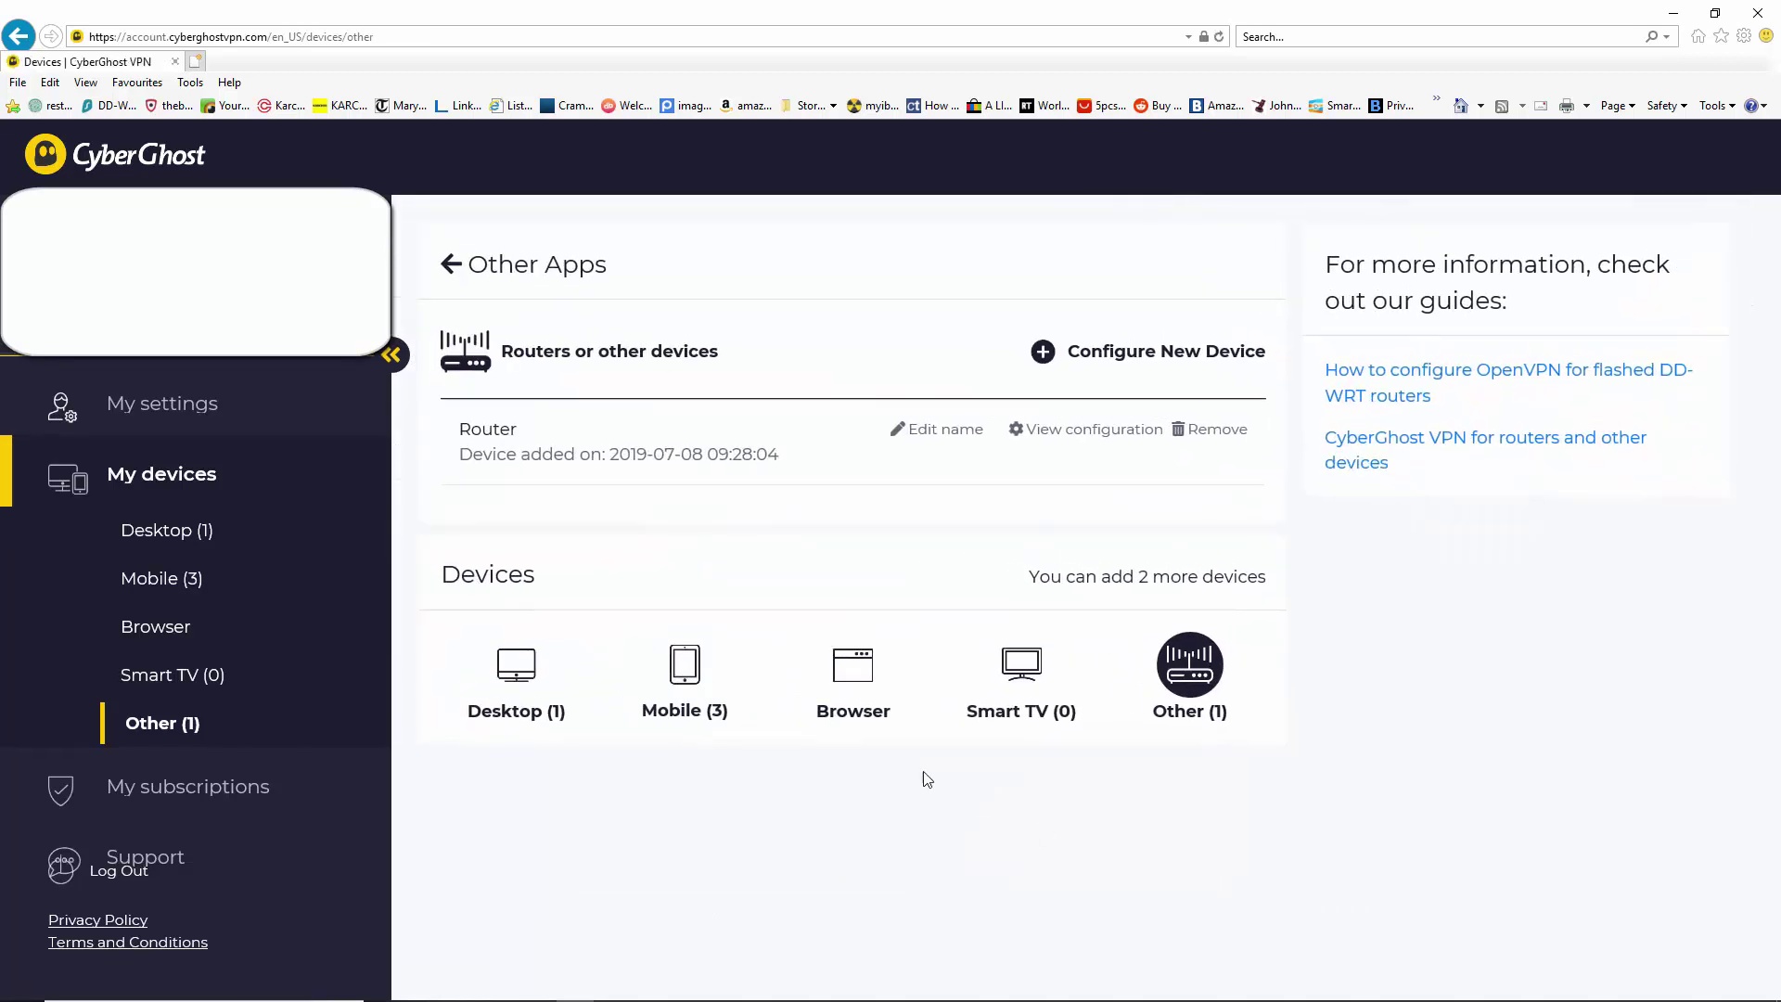
# Step: Switch to the CyberGhost guide for flashed DD-WRT routers and examine the configuration download, OpenVPN client settings and additional config instructions
pyautogui.click(1671, 16)
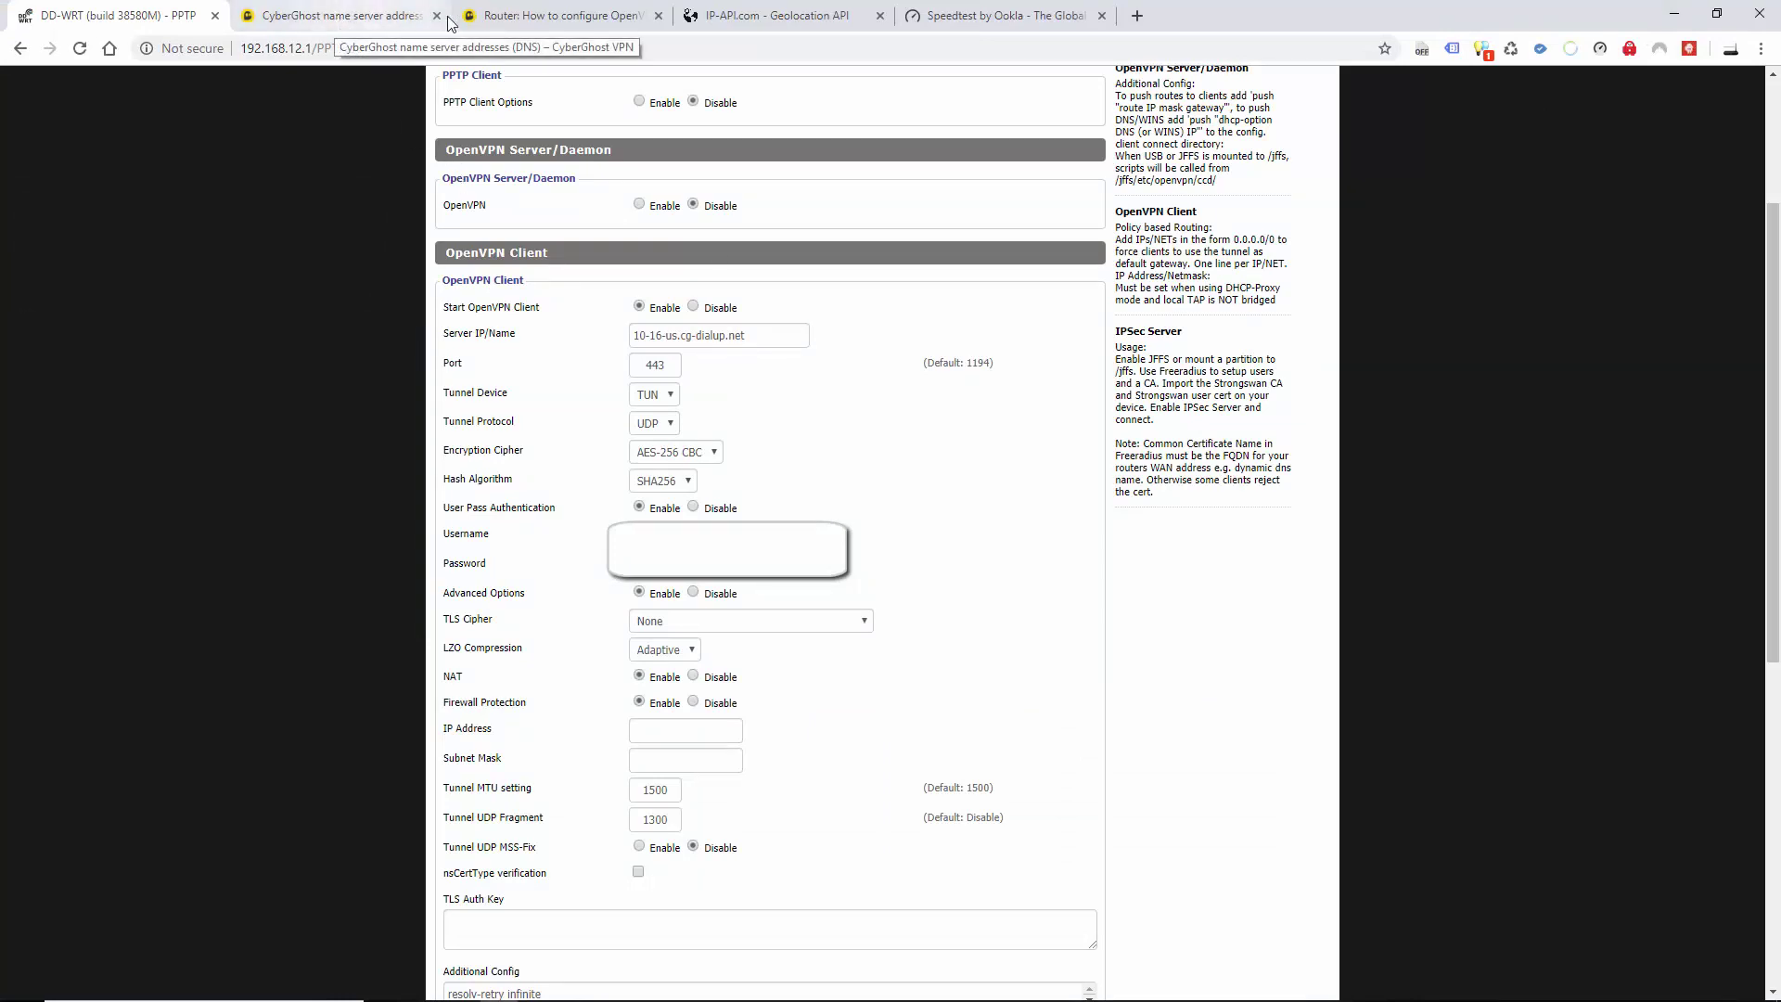
pyautogui.click(513, 18)
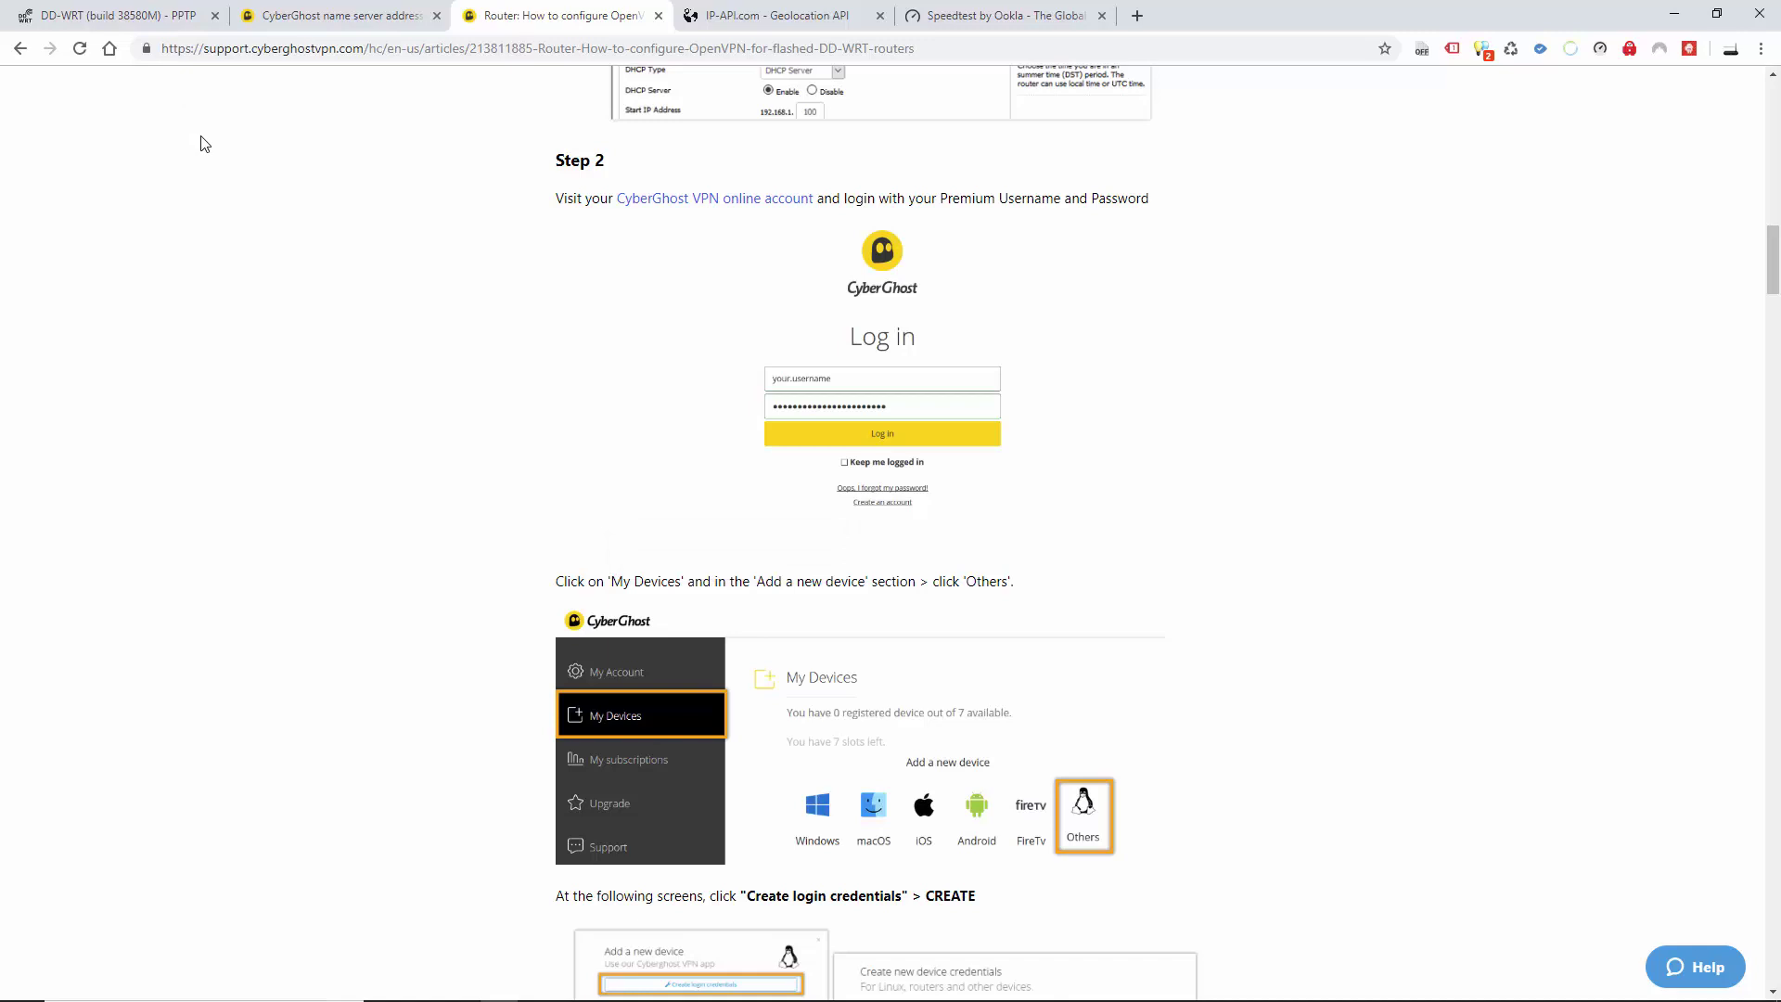
pyautogui.scroll(-15, 205, 144)
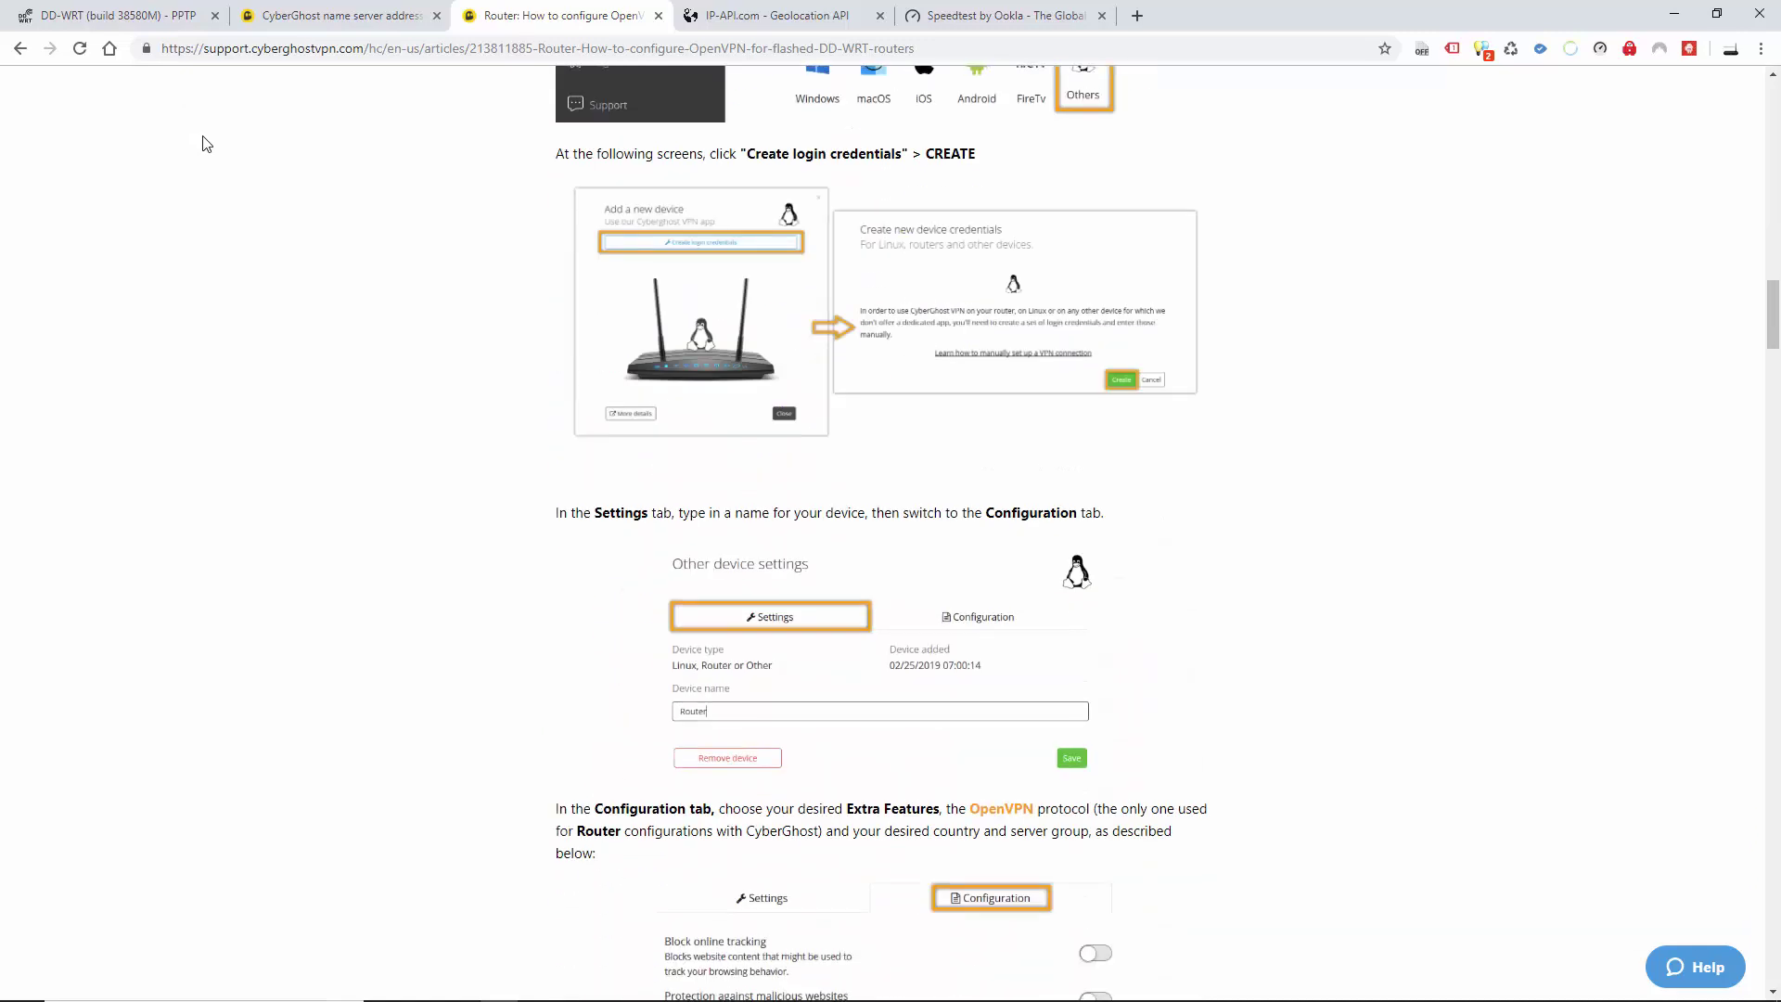
pyautogui.scroll(-13, 205, 144)
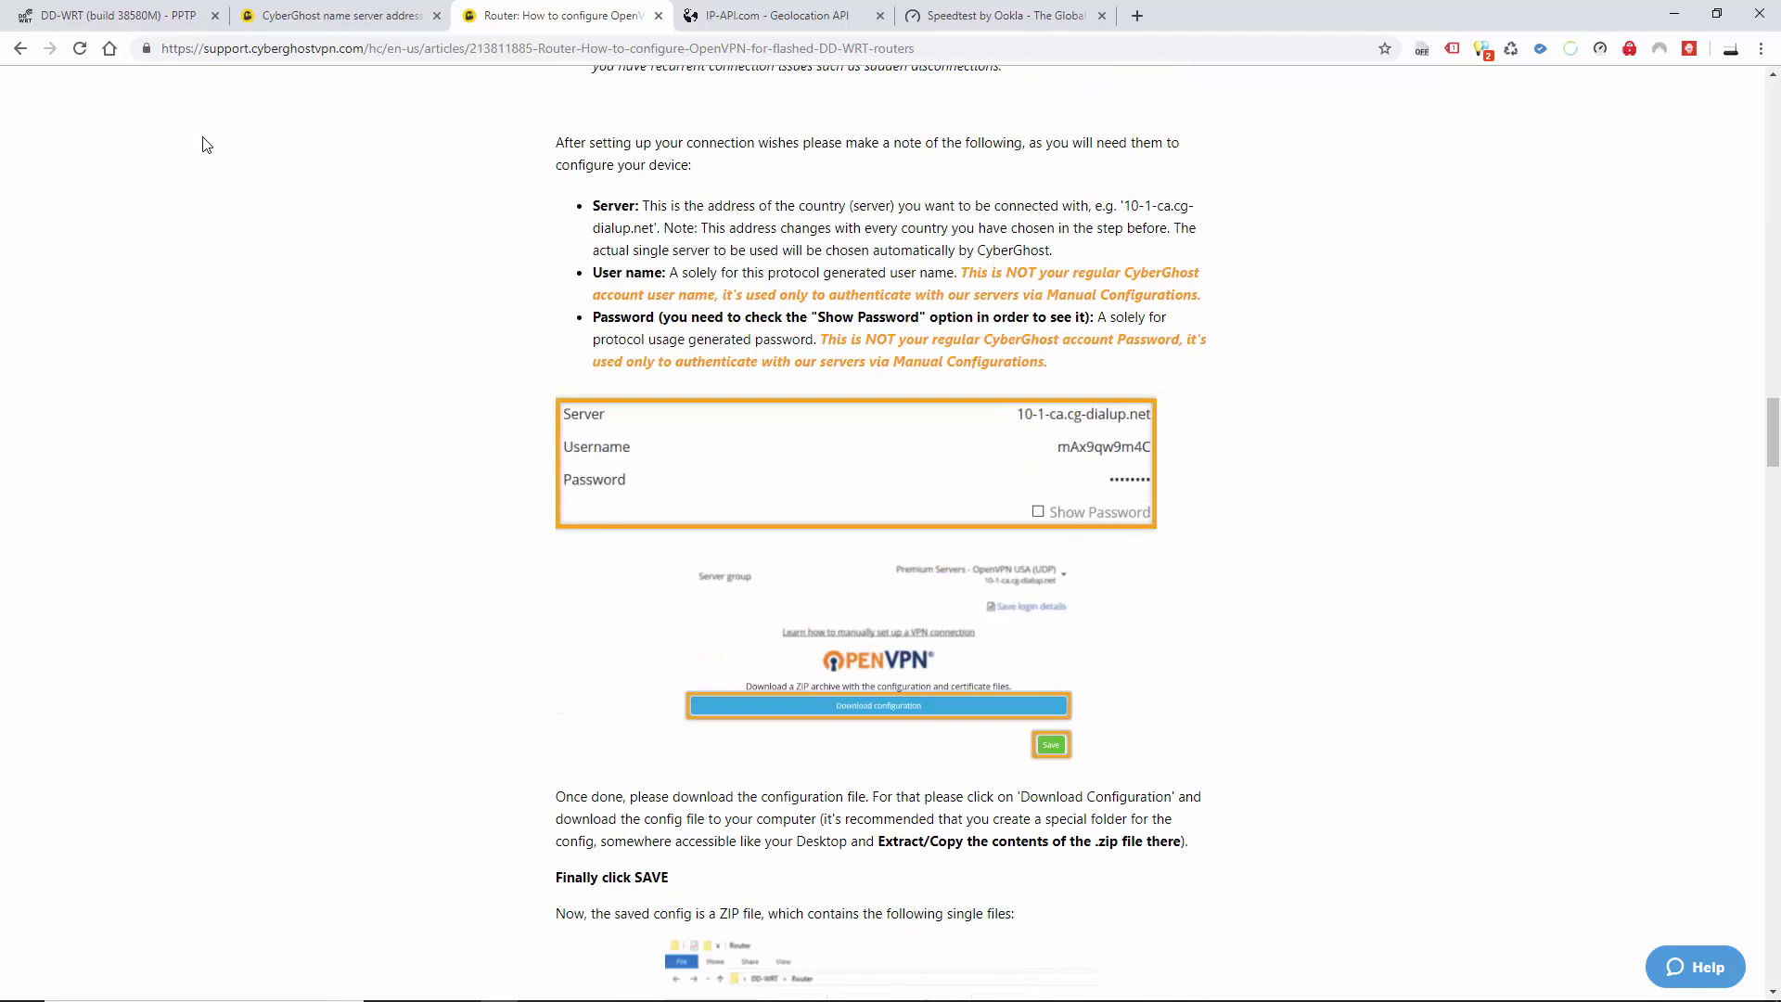
pyautogui.scroll(20, 205, 144)
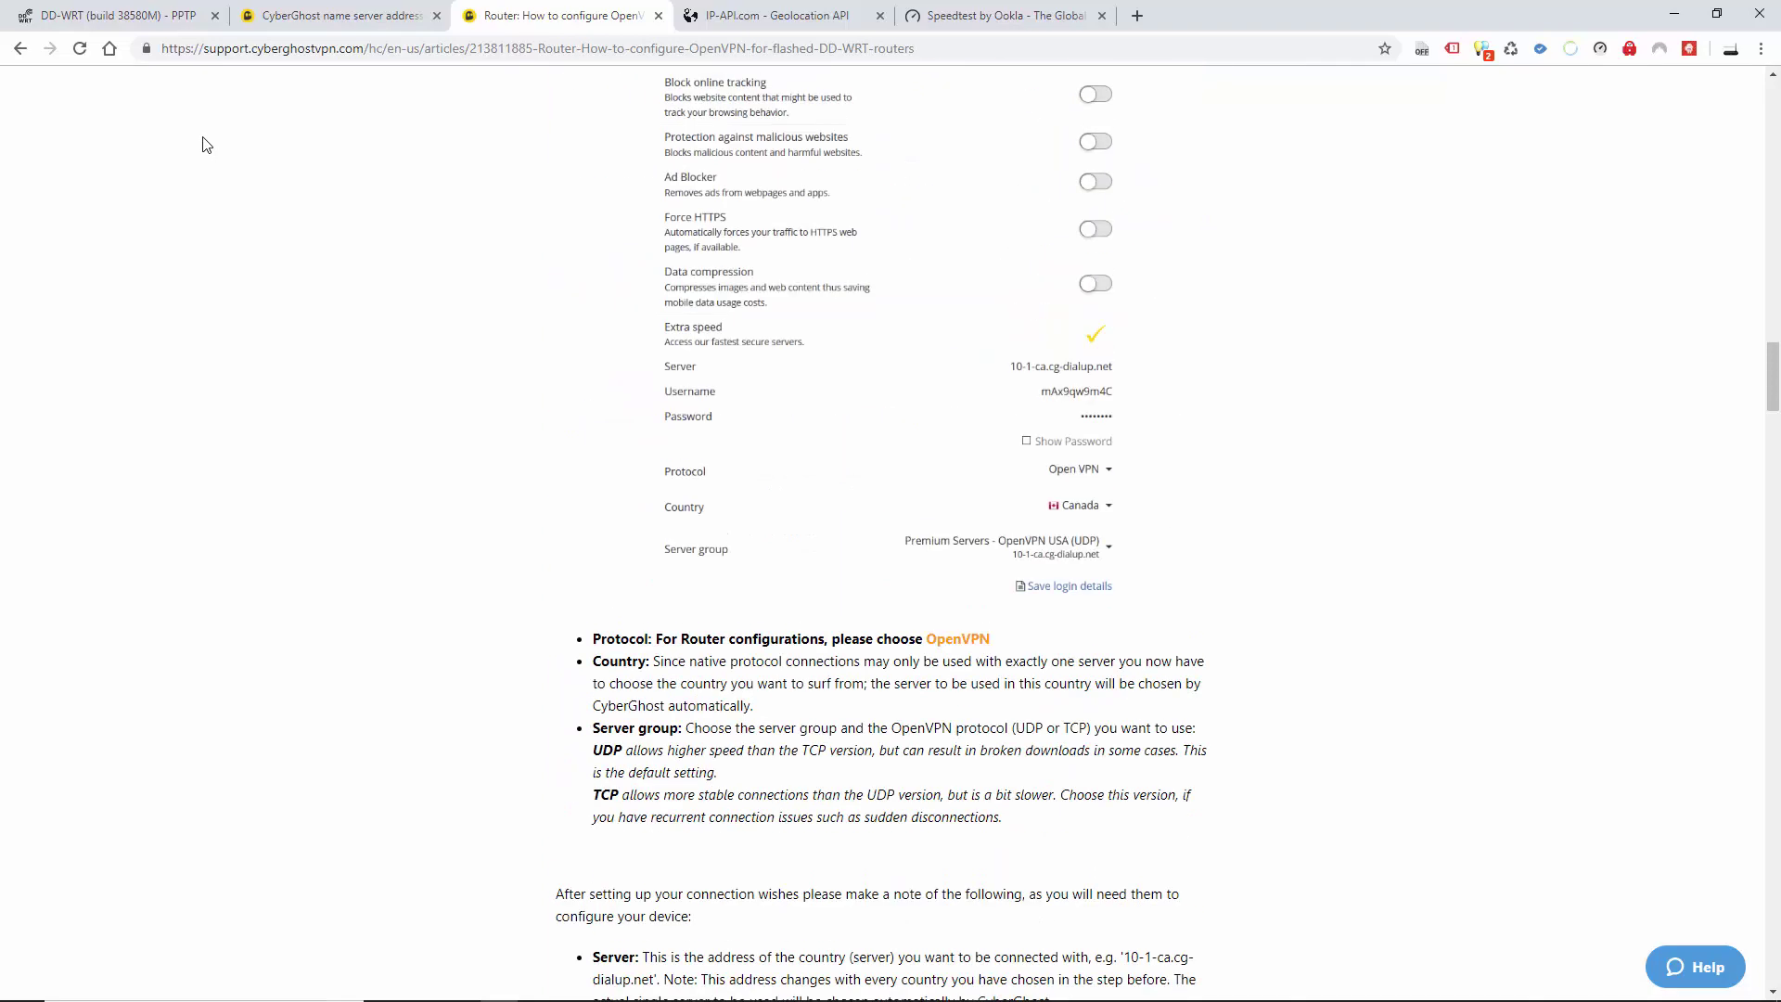
pyautogui.scroll(-12, 205, 143)
pyautogui.scroll(-16, 205, 144)
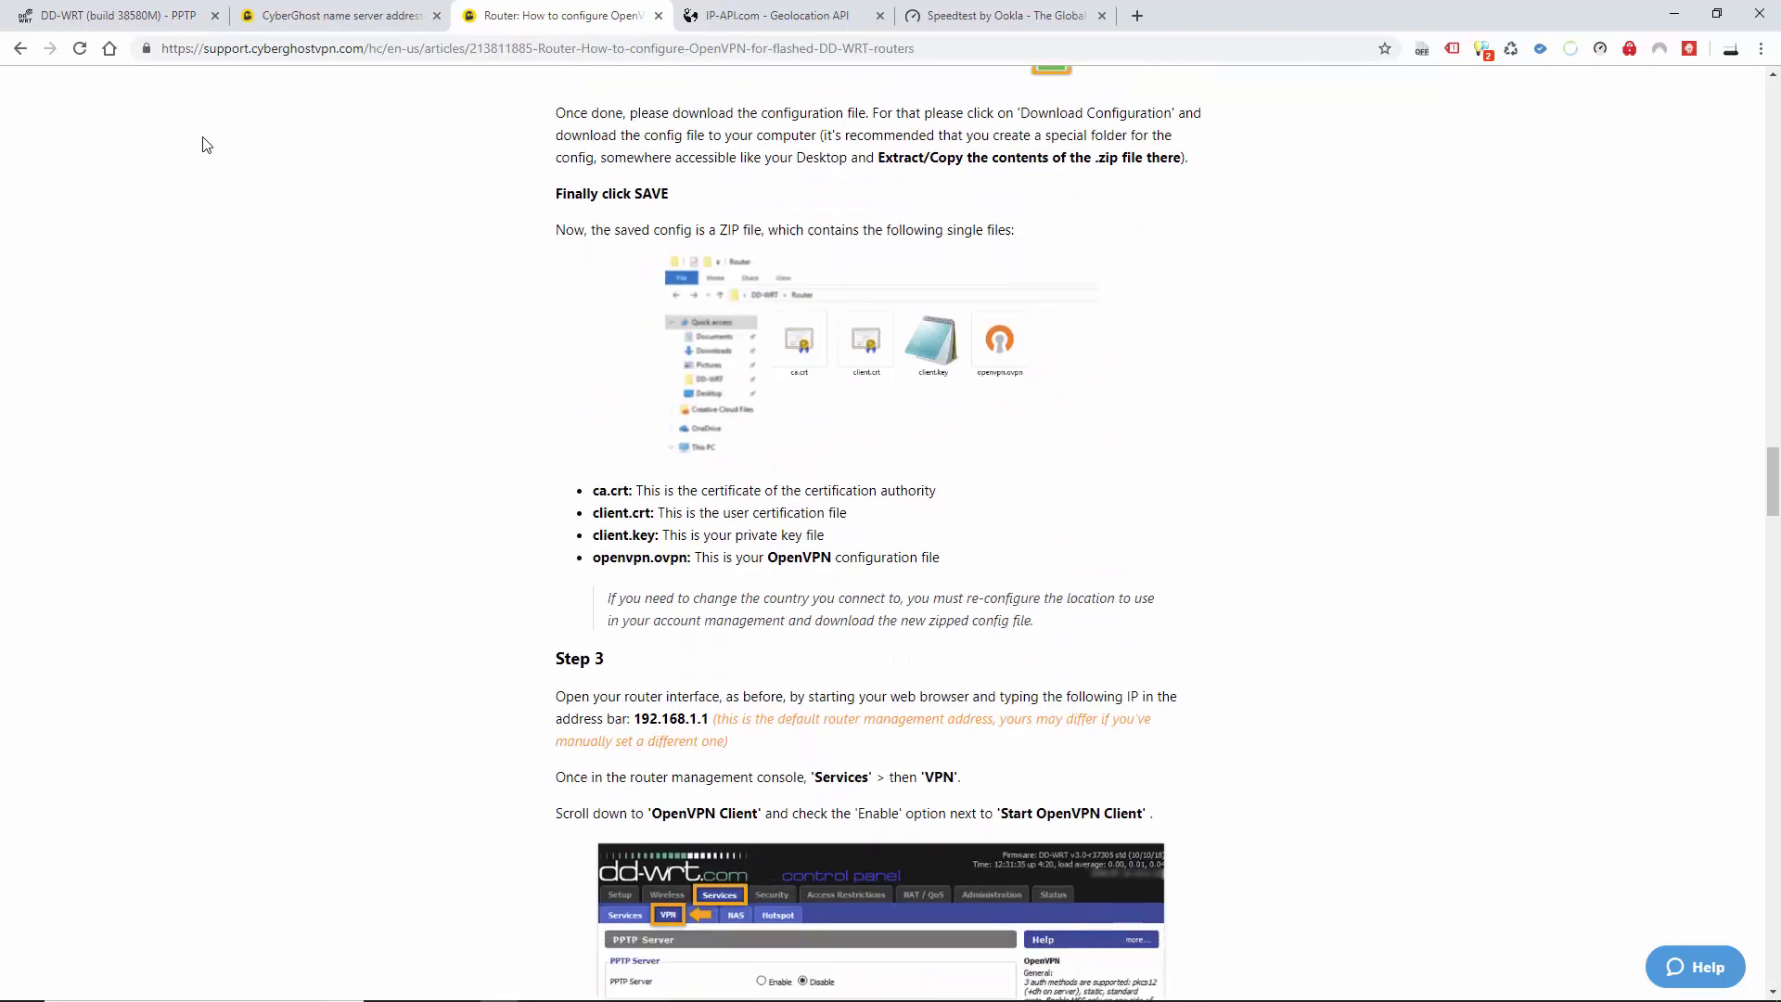
pyautogui.scroll(-9, 205, 144)
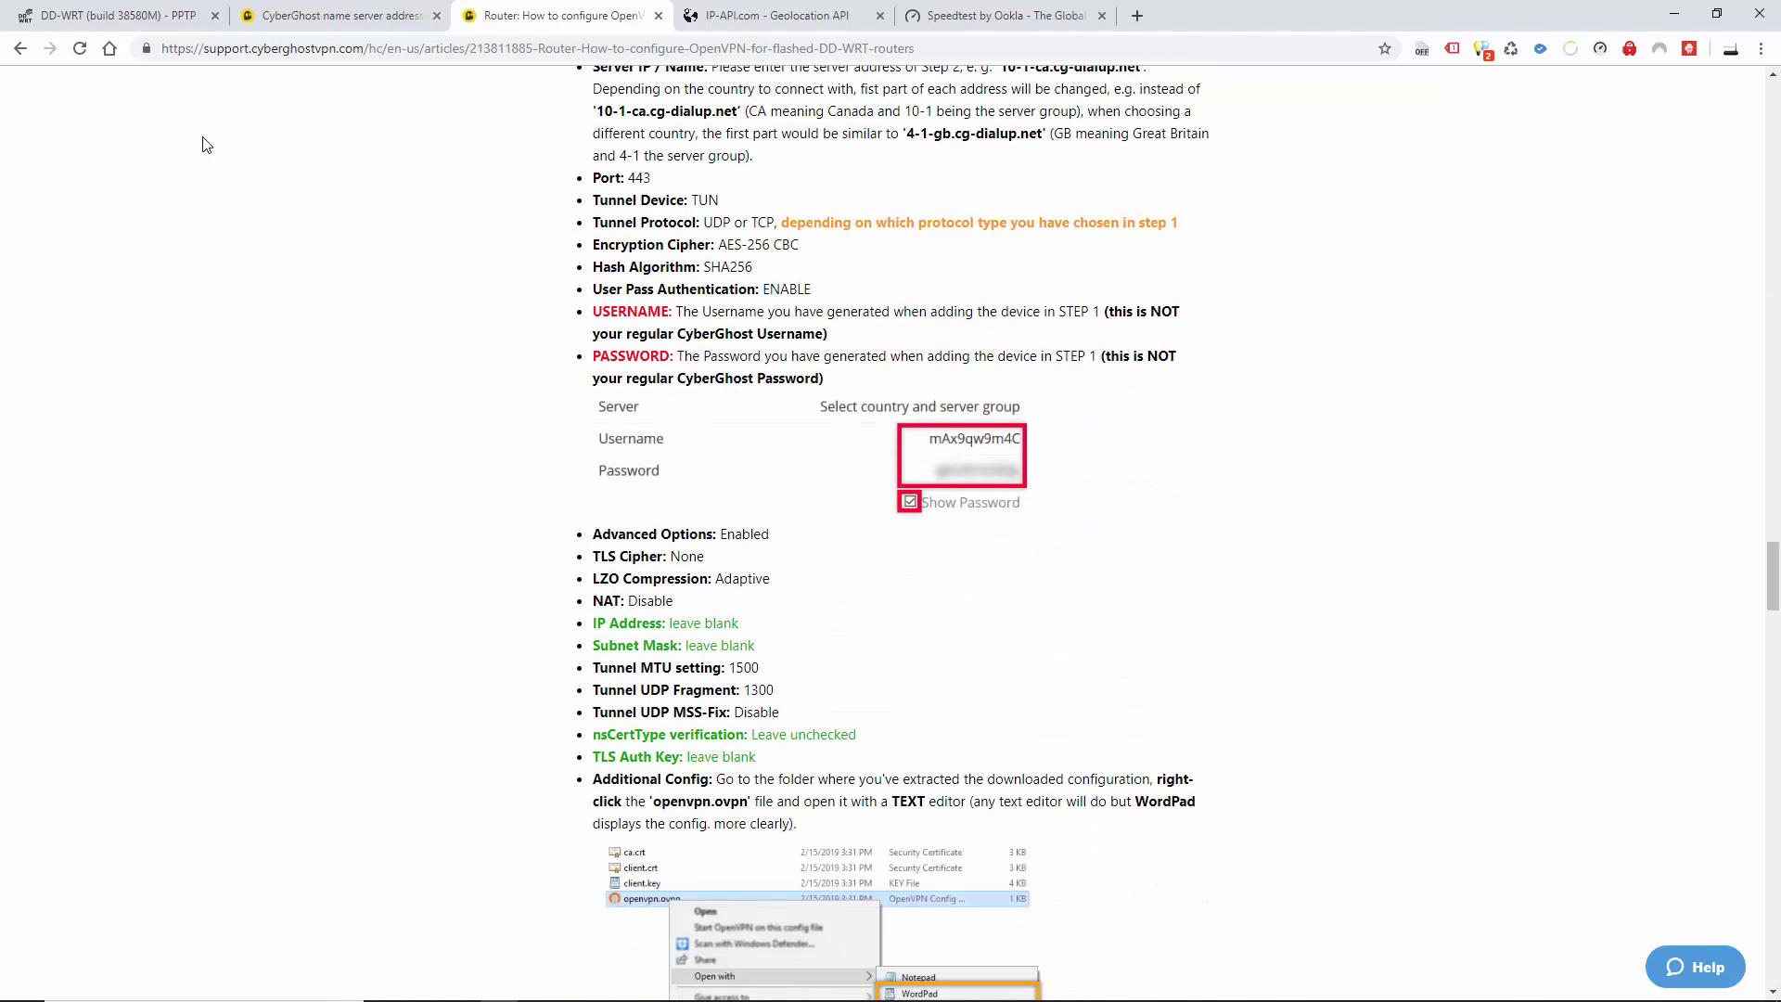
pyautogui.scroll(-8, 205, 143)
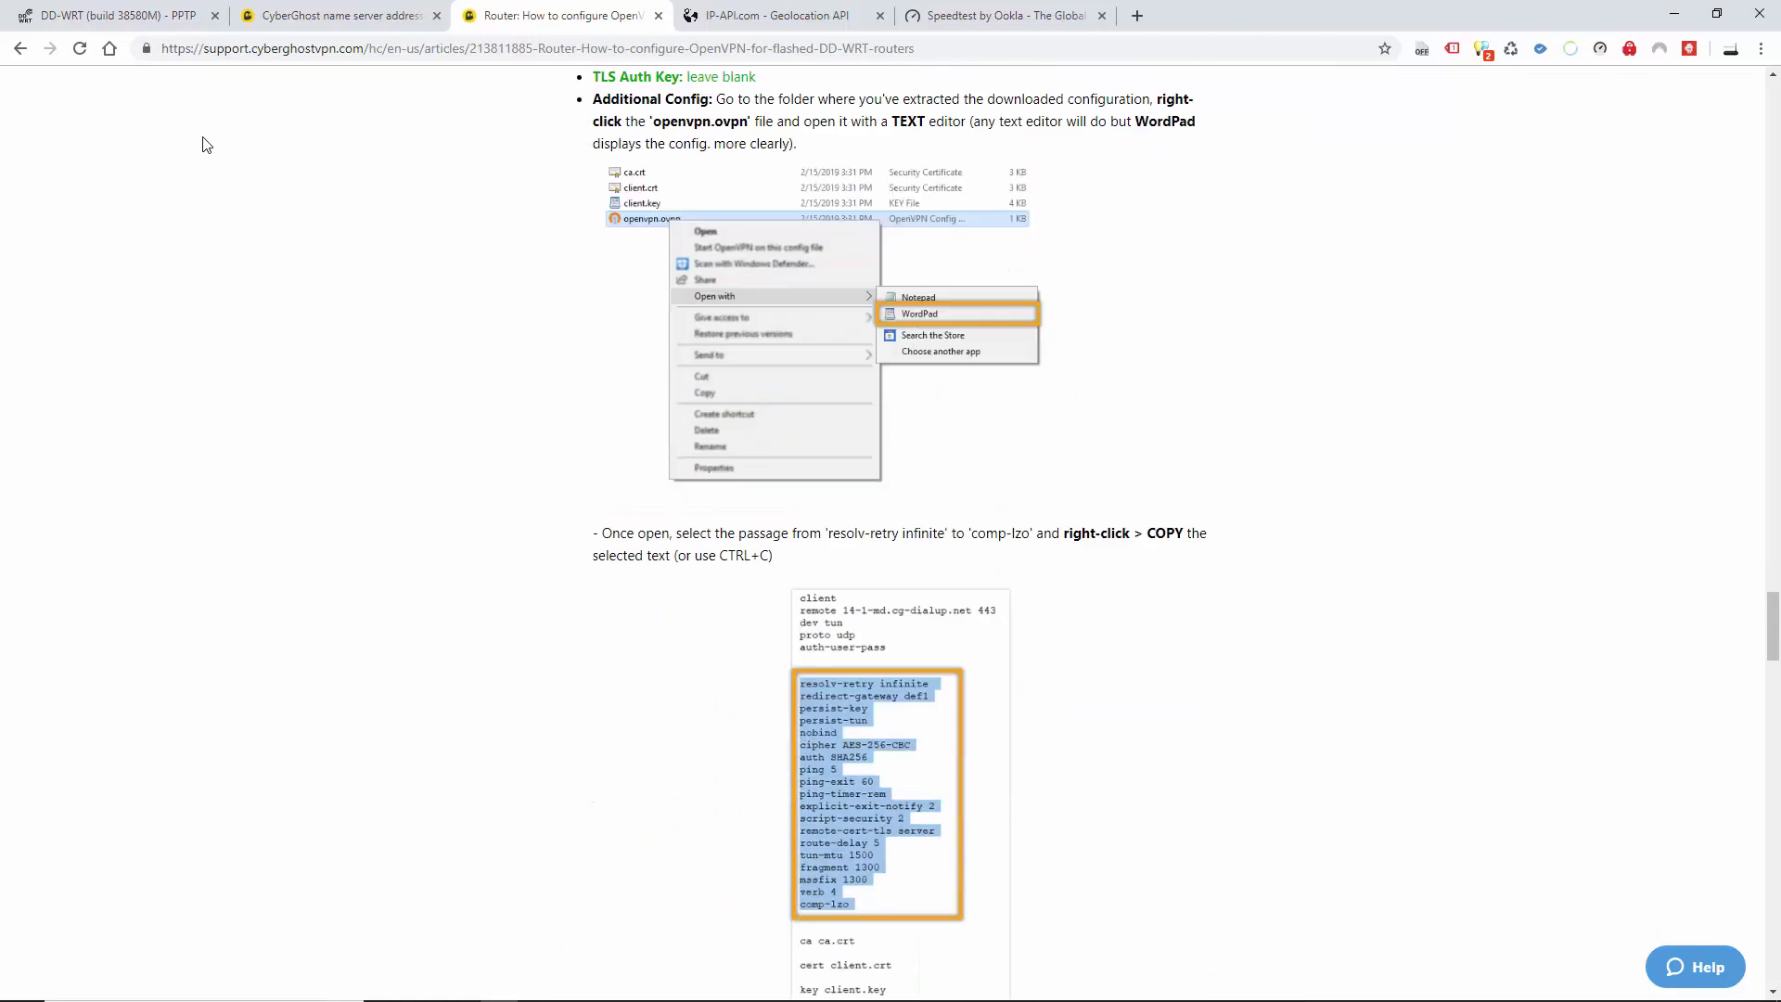
pyautogui.scroll(3, 548, 190)
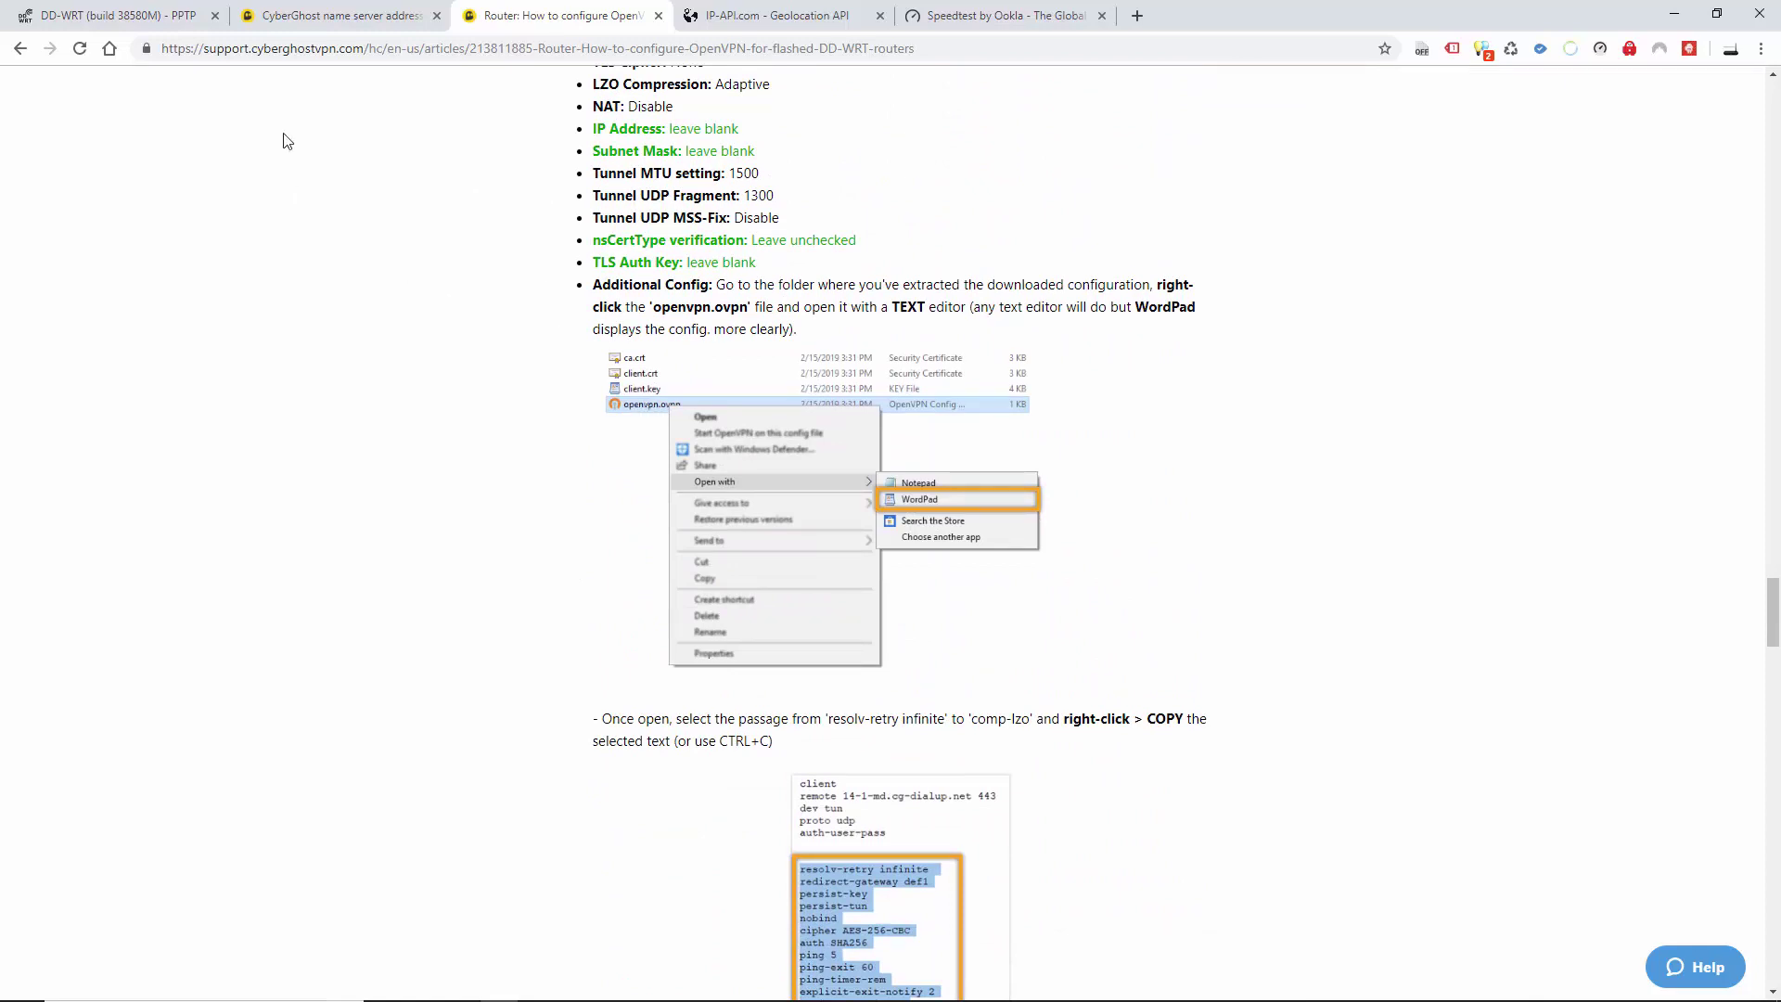
# Step: Switch to openvpn.ovpn in Notepad++ and copy the server address 10-16-us.cg-dialup.net from the remote line
pyautogui.moveTo(724, 998)
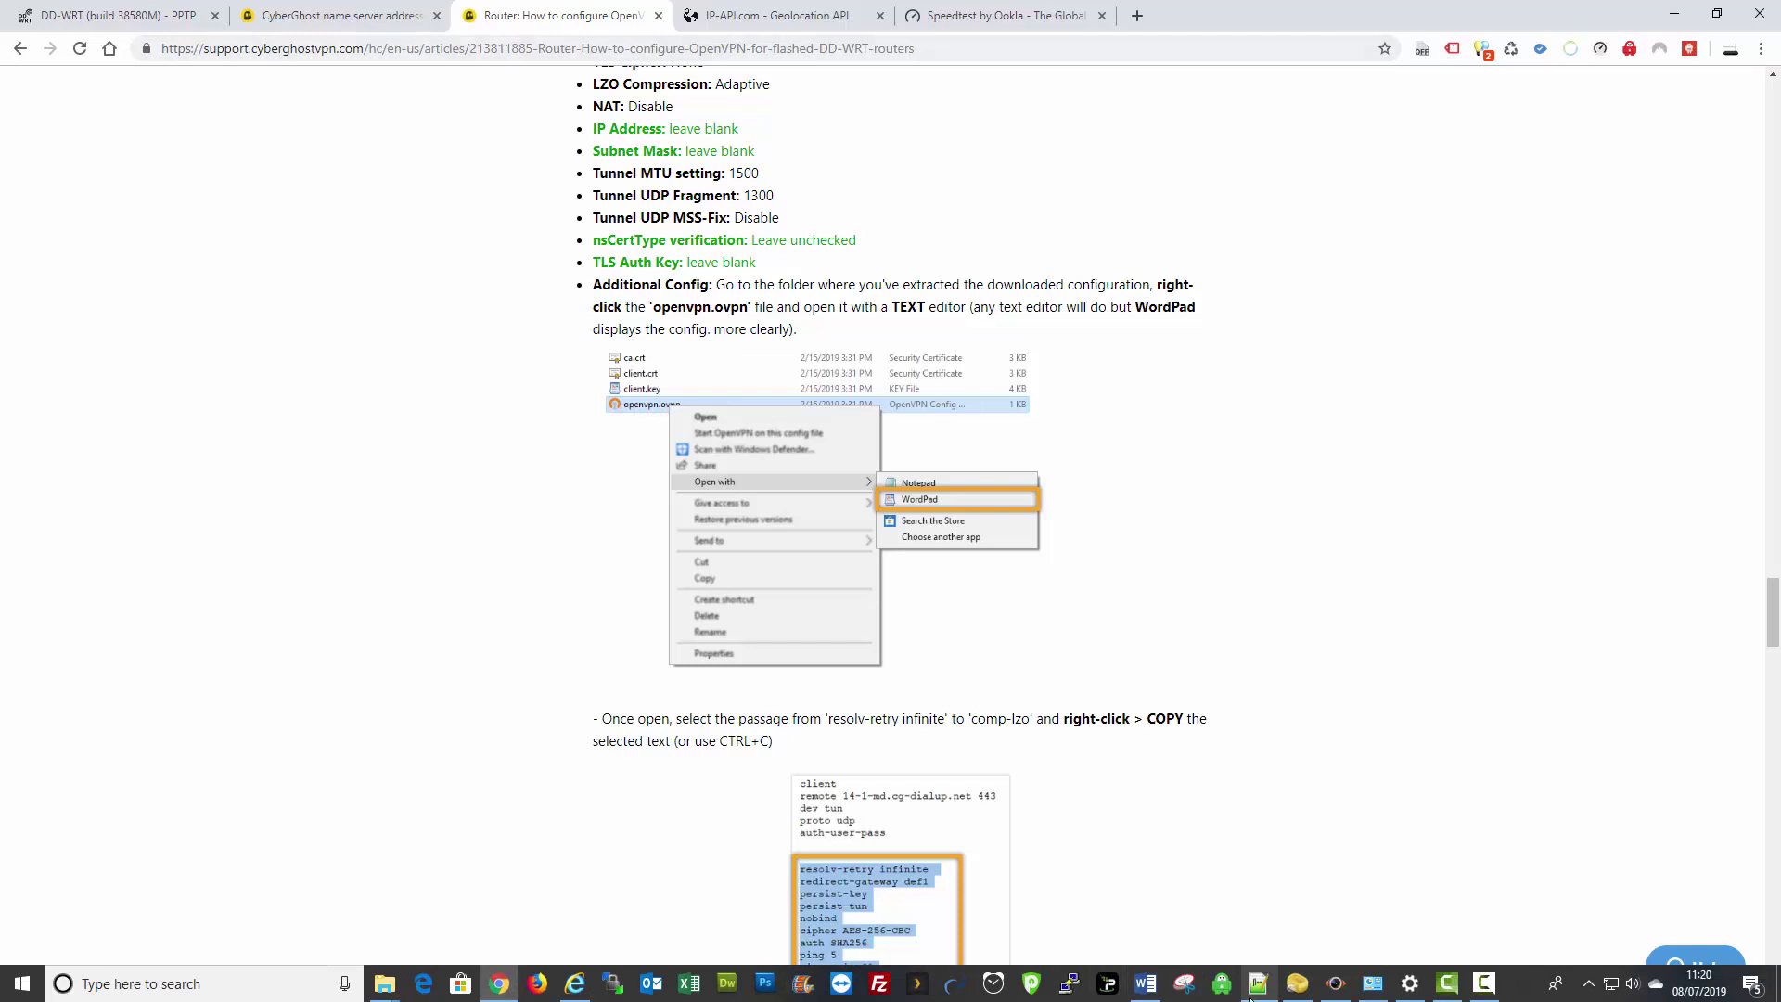
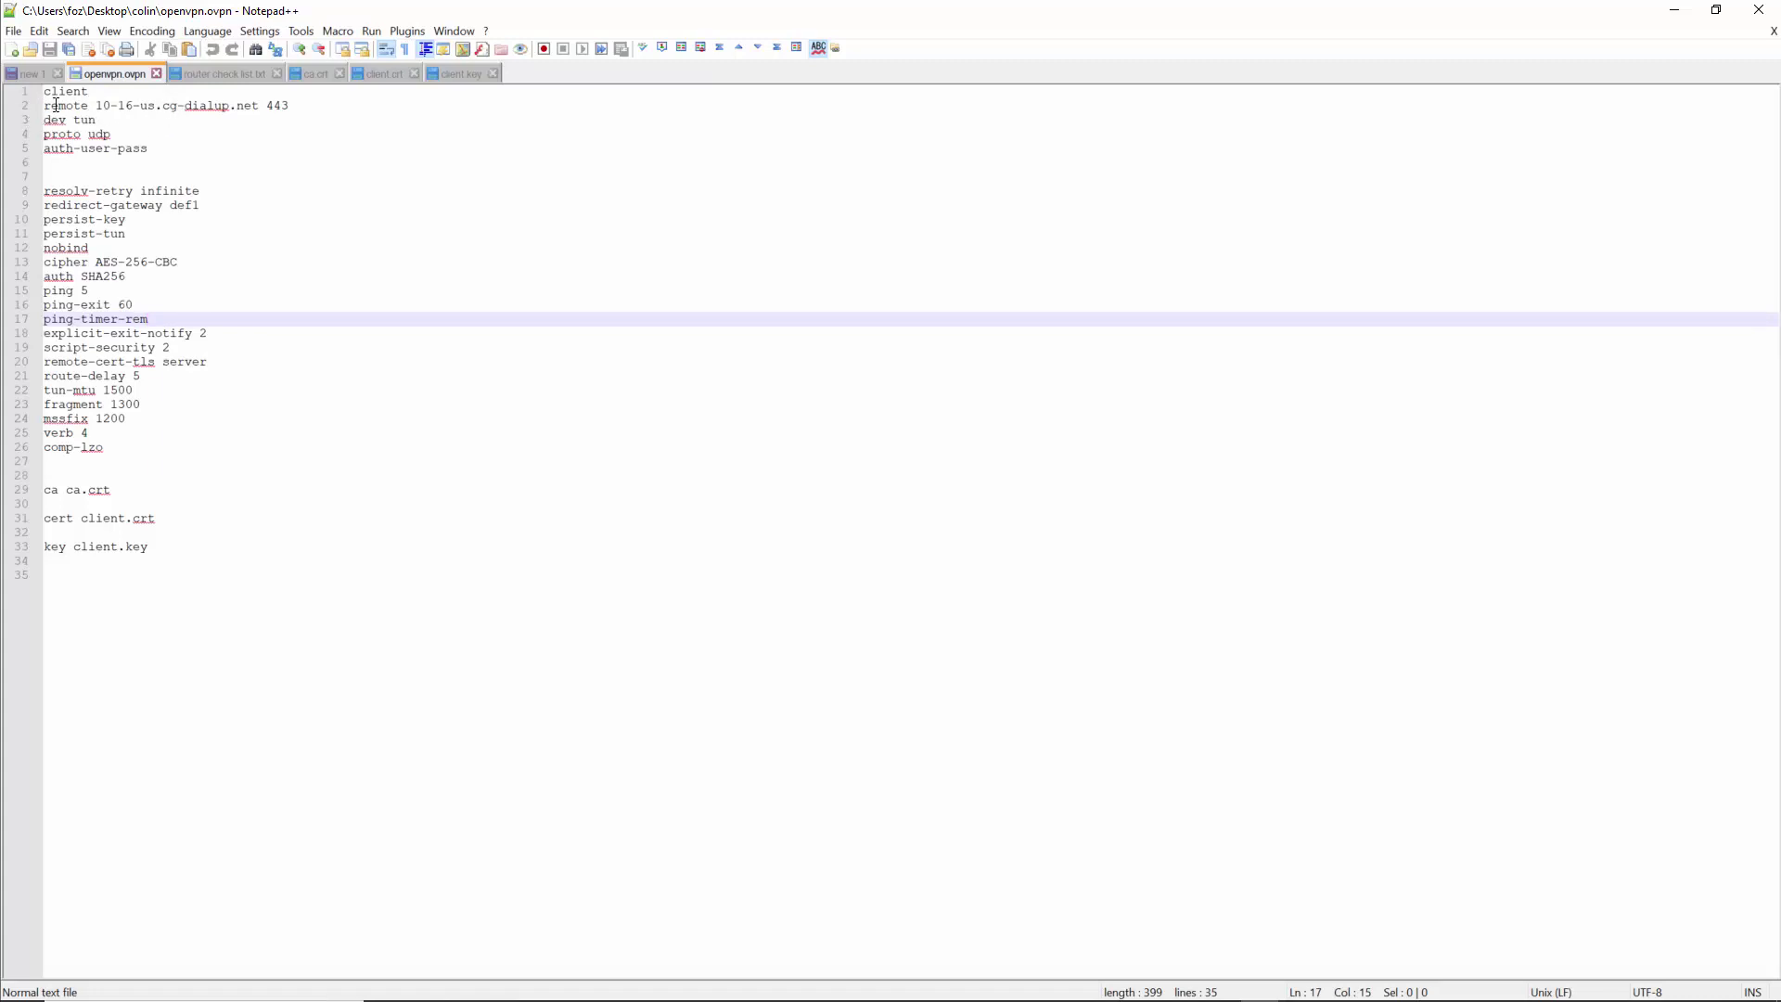
pyautogui.moveTo(99, 106); pyautogui.dragTo(259, 105)
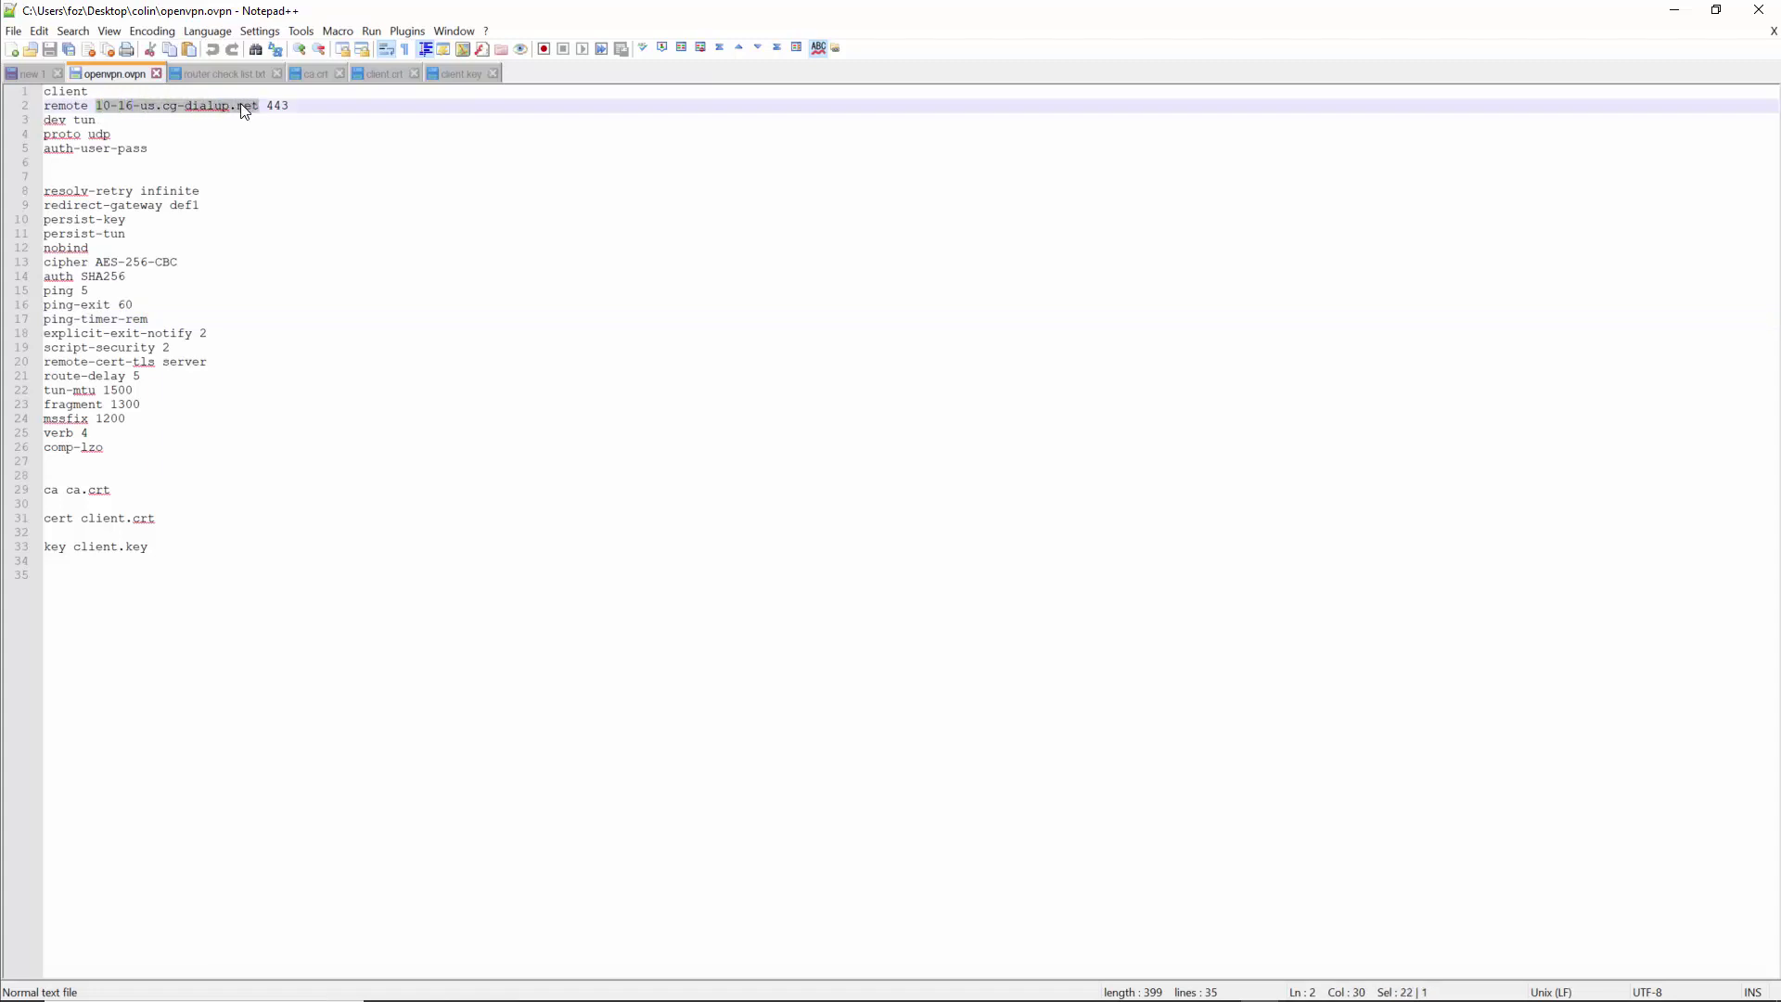
pyautogui.rightClick(236, 108)
pyautogui.click(248, 130)
pyautogui.click(1675, 10)
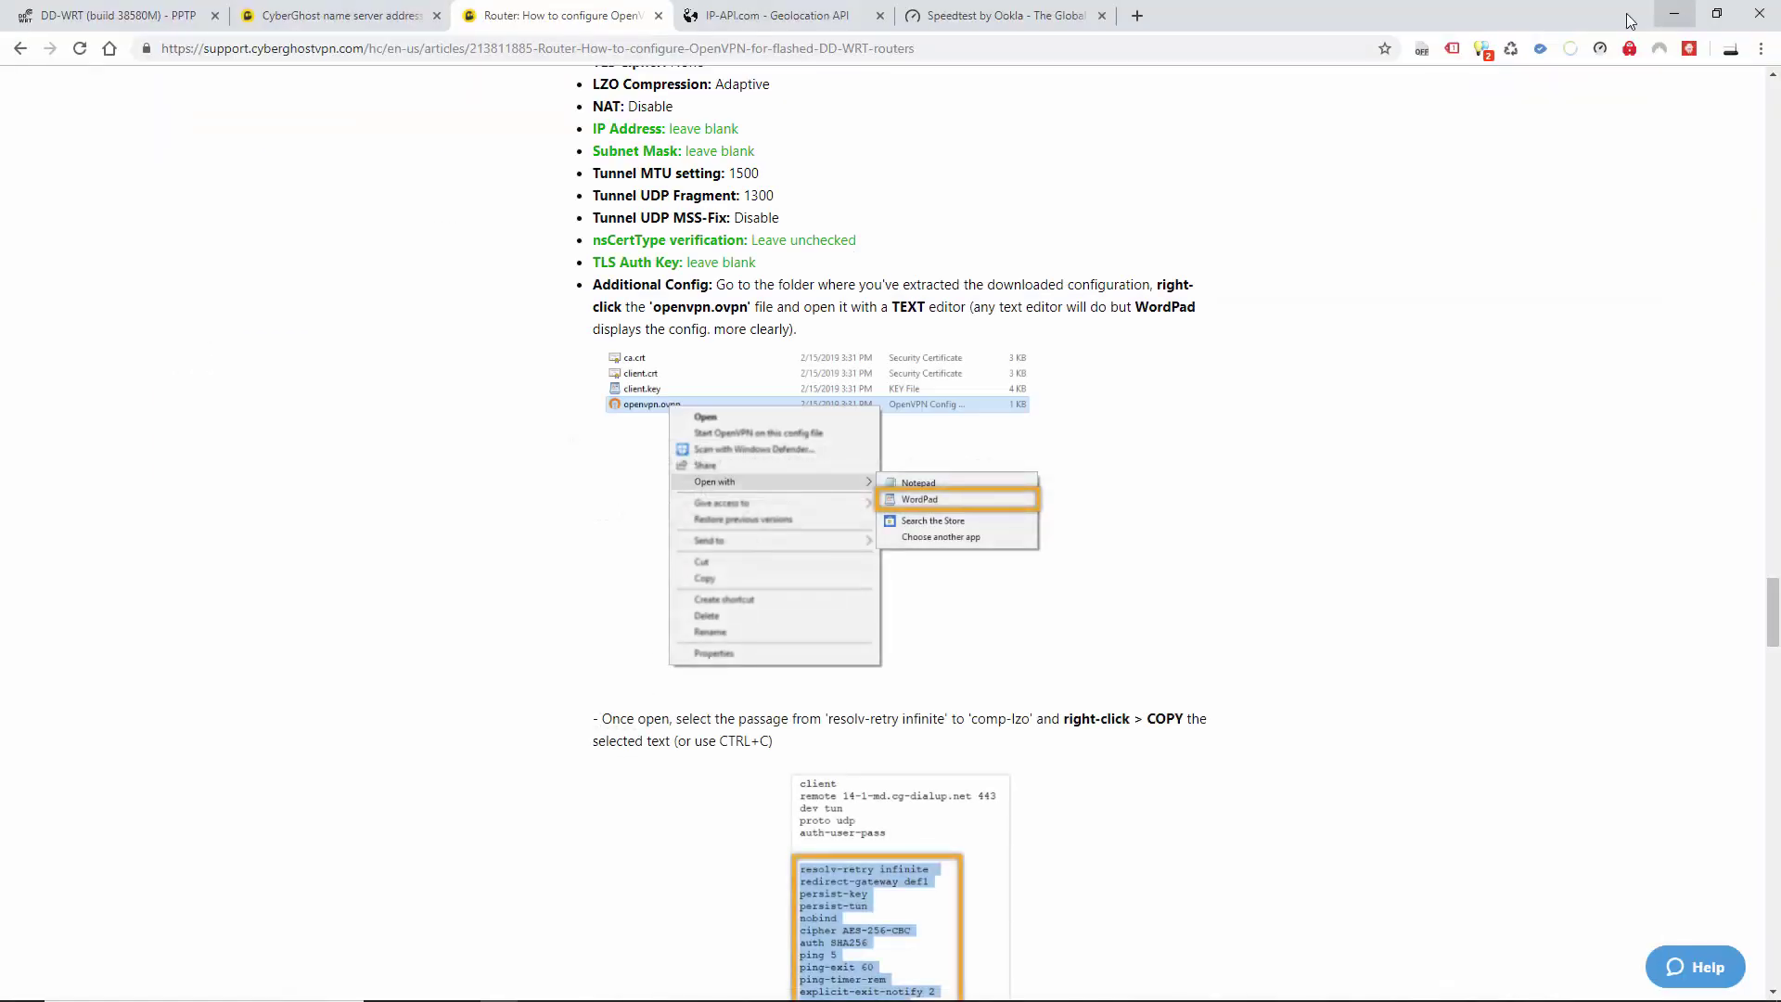
# Step: Return to the DD-WRT VPN page and replace the OpenVPN client's Server IP/Name with the copied address 10-16-us.cg-dialup.net
pyautogui.click(131, 26)
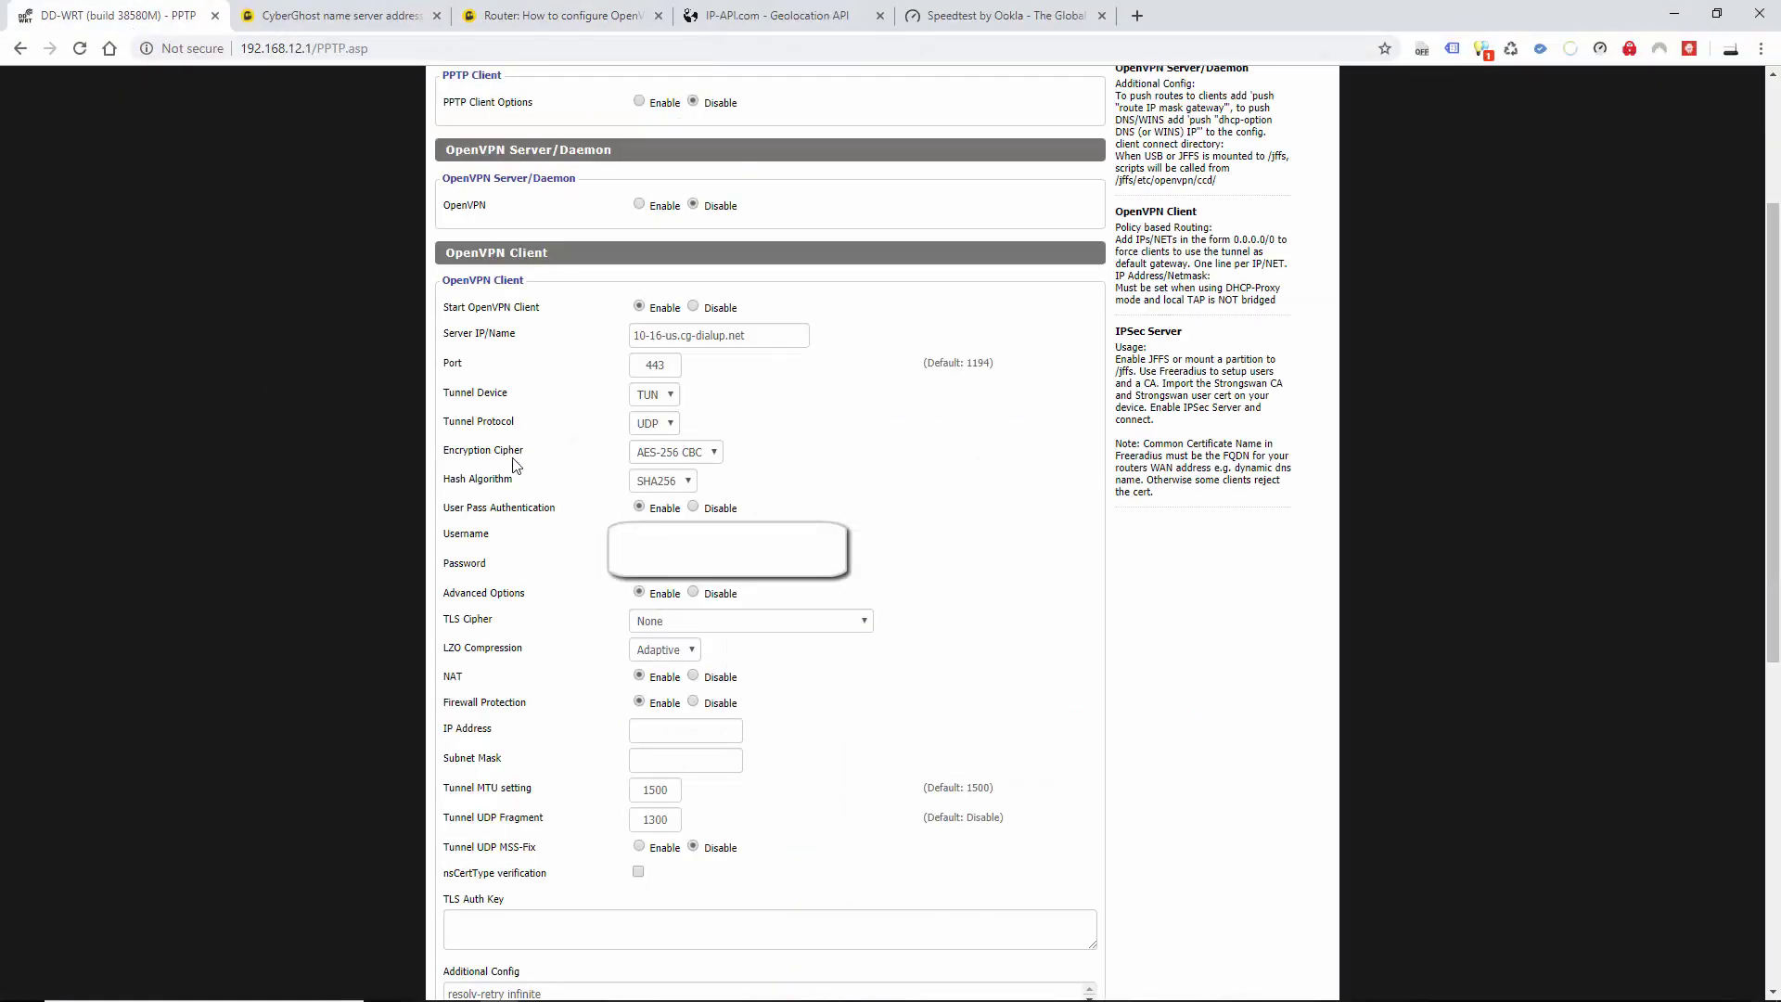
pyautogui.moveTo(774, 334); pyautogui.dragTo(636, 335)
pyautogui.rightClick(736, 334)
pyautogui.click(835, 498)
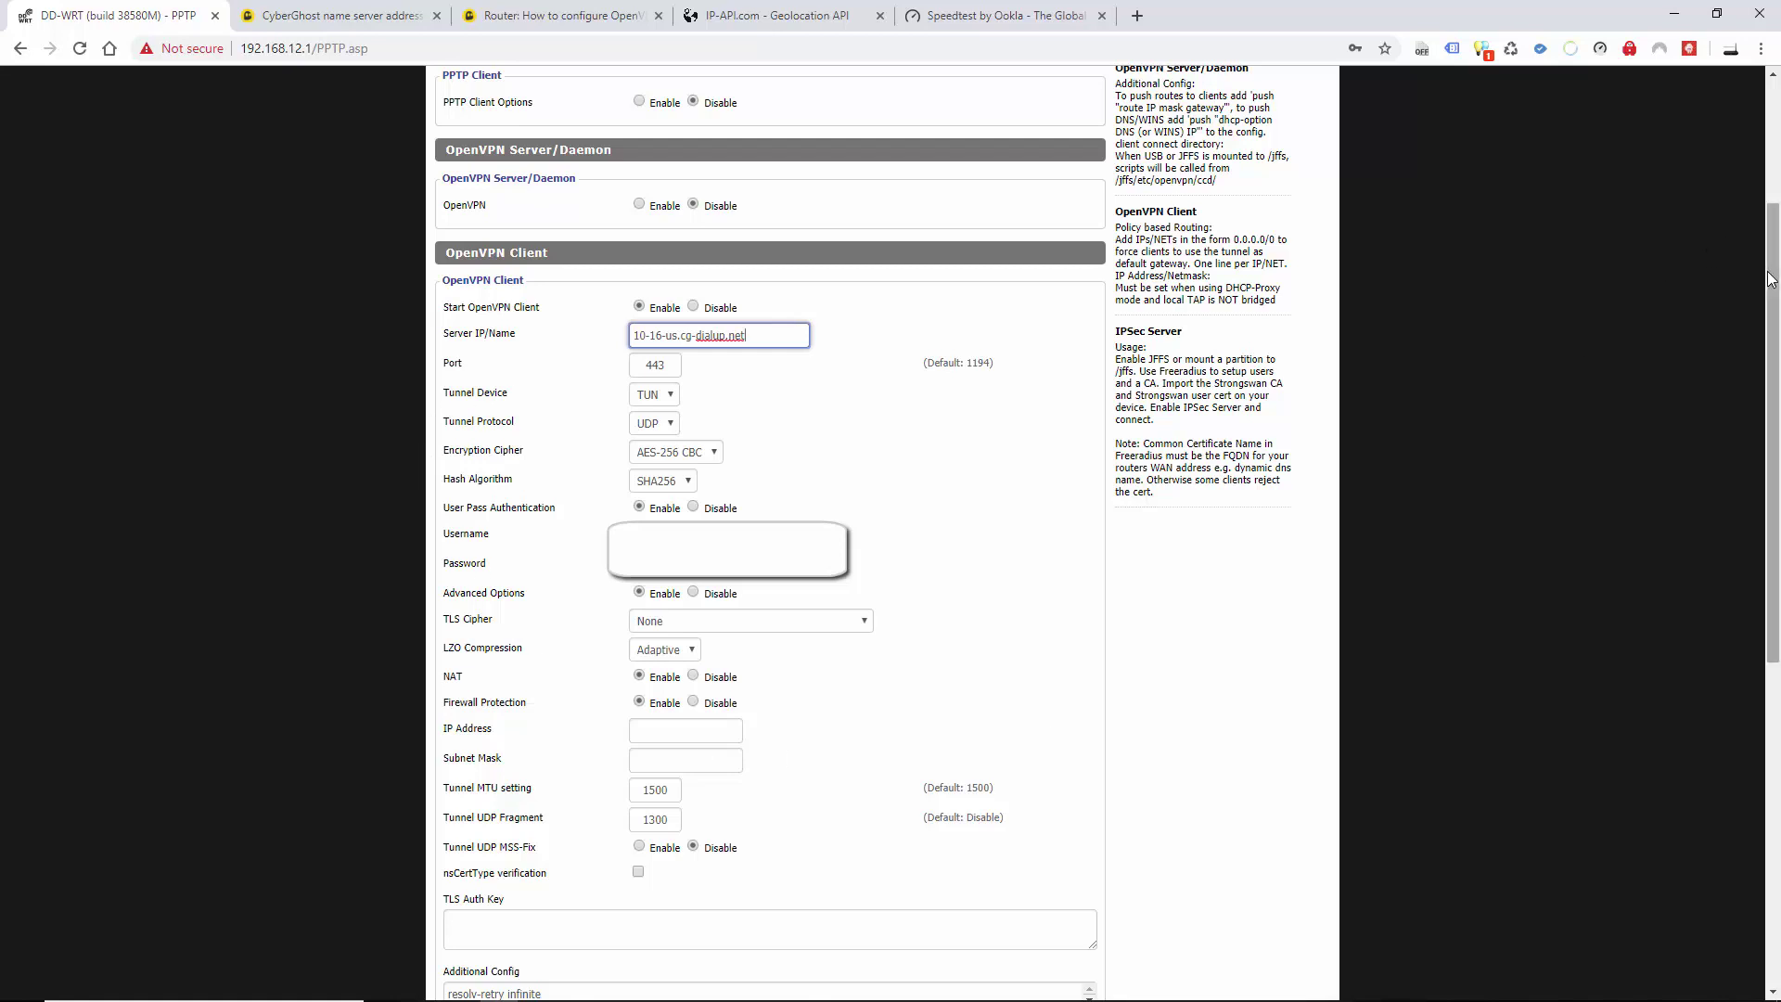
# Step: Review the additional config and certificate fields, the router_openvpn.zip contents in WinRAR and openvpn.ovpn in Notepad++, and close the archive
pyautogui.moveTo(1772, 278); pyautogui.dragTo(1772, 598)
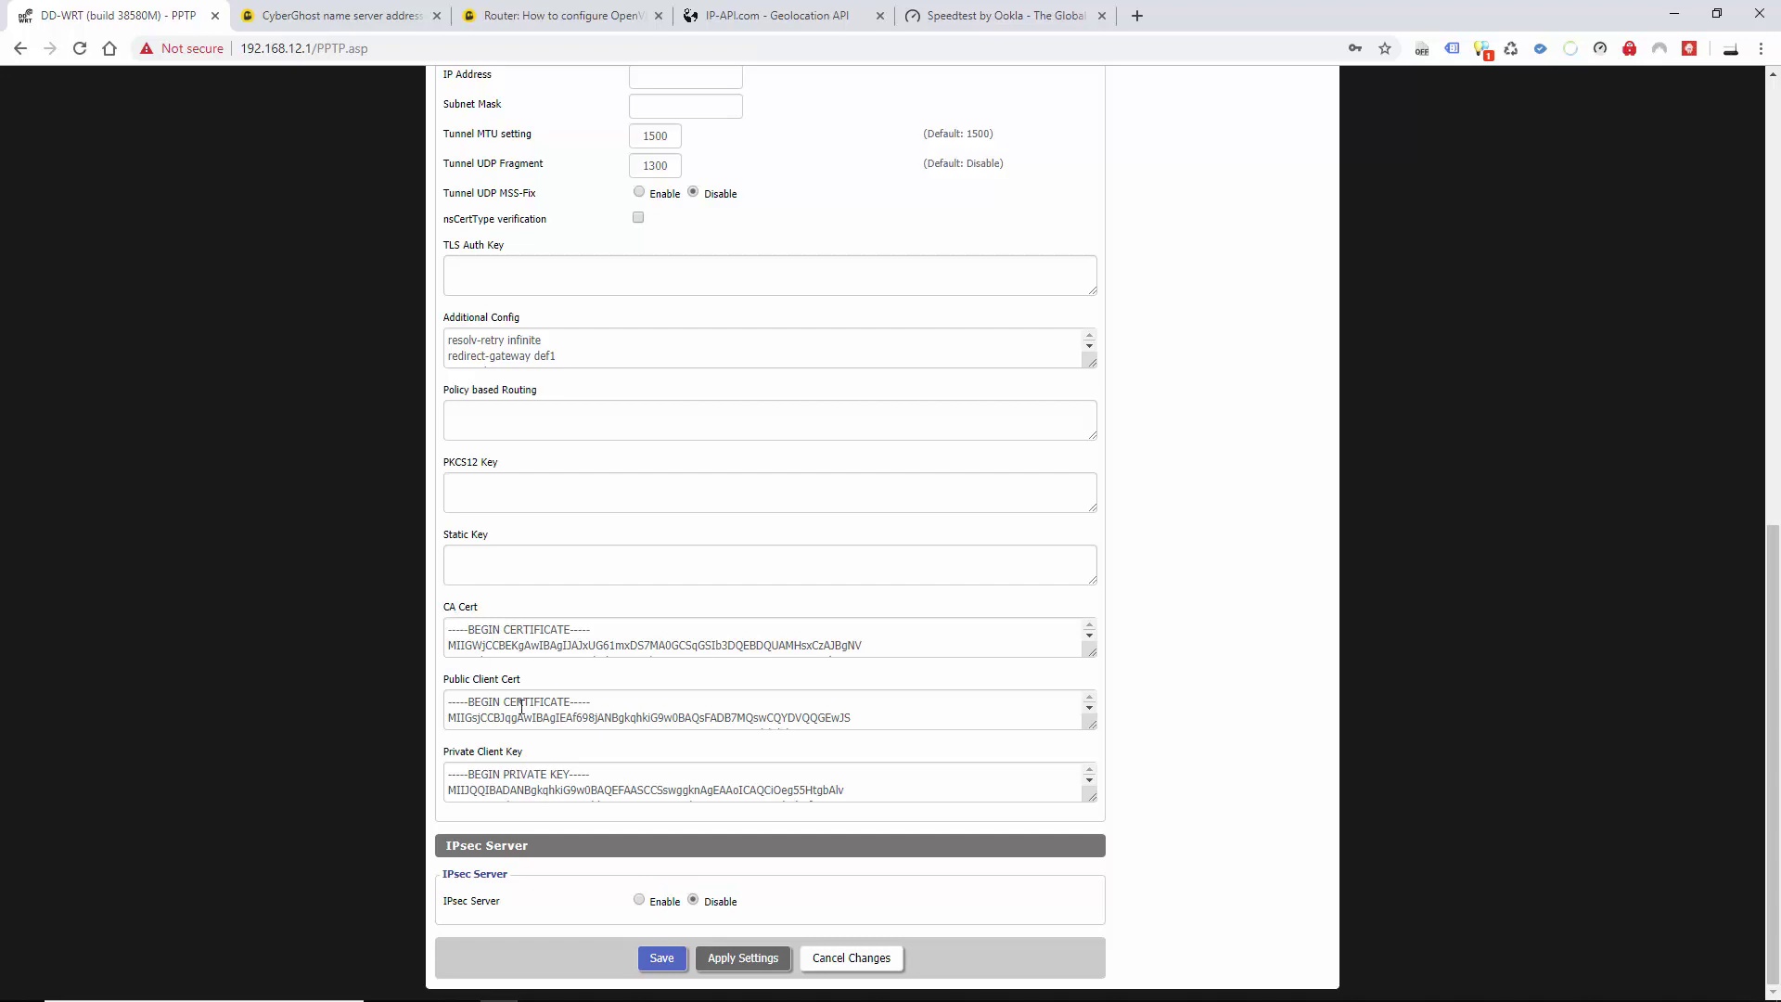
pyautogui.click(1485, 1000)
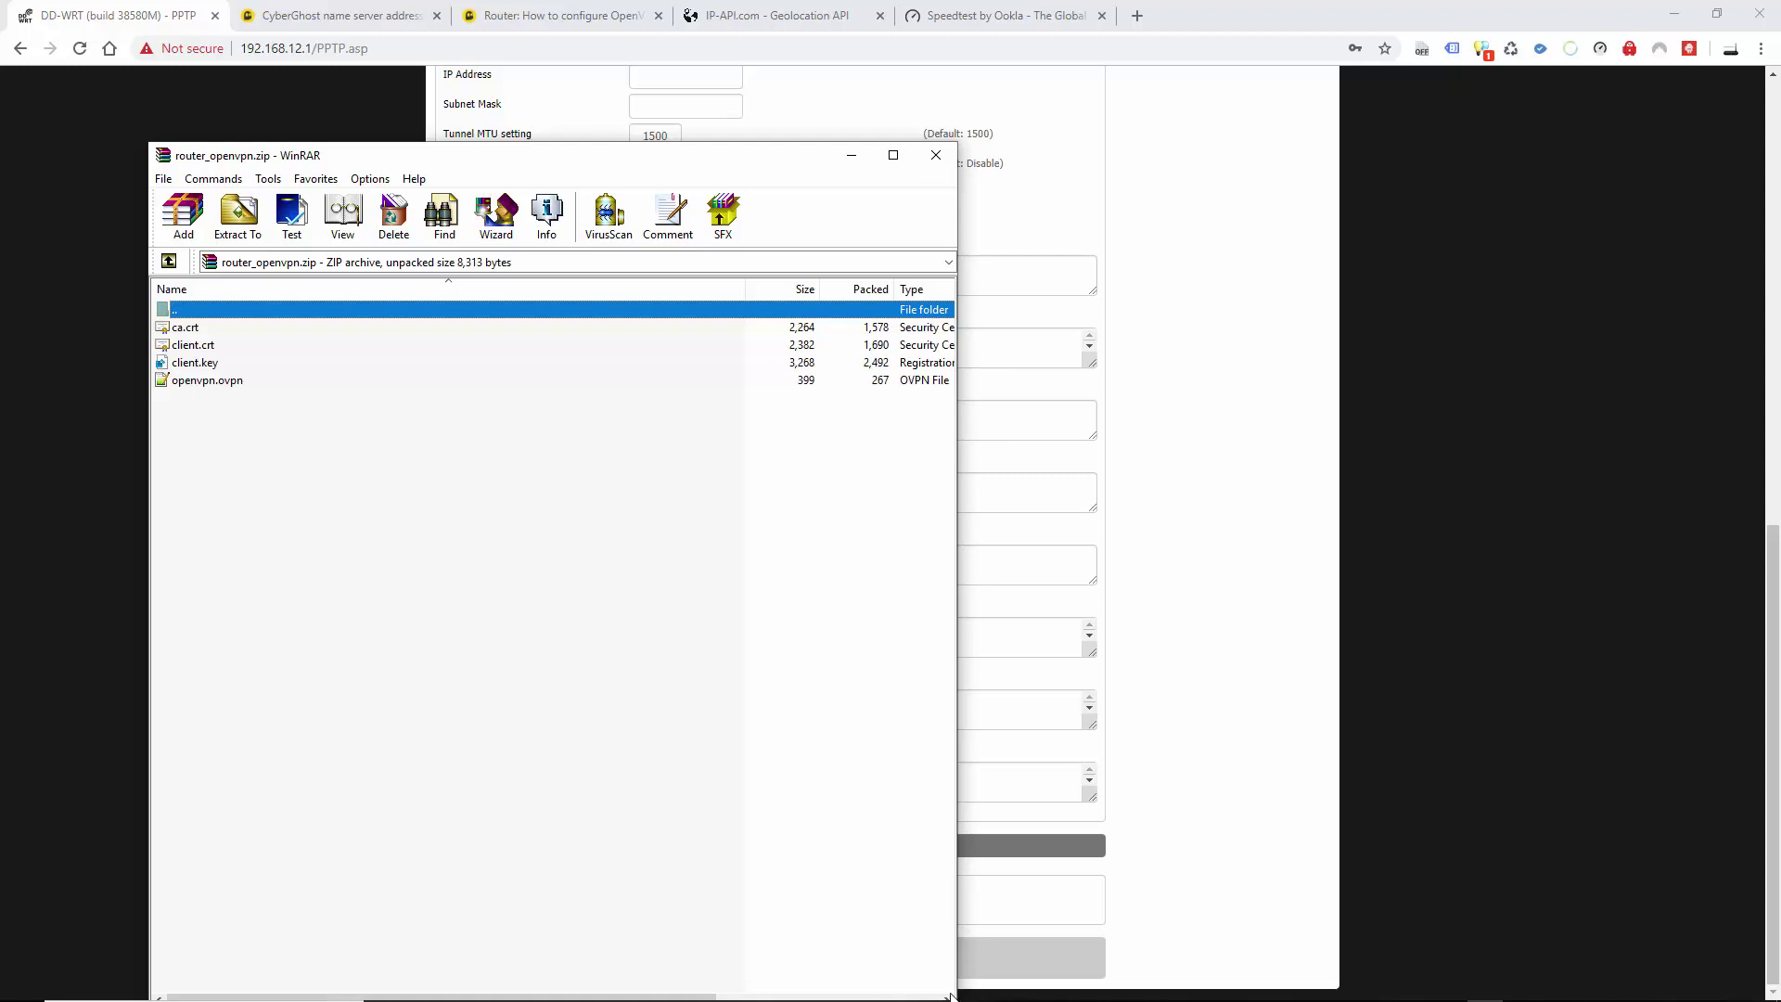
pyautogui.moveTo(1067, 998)
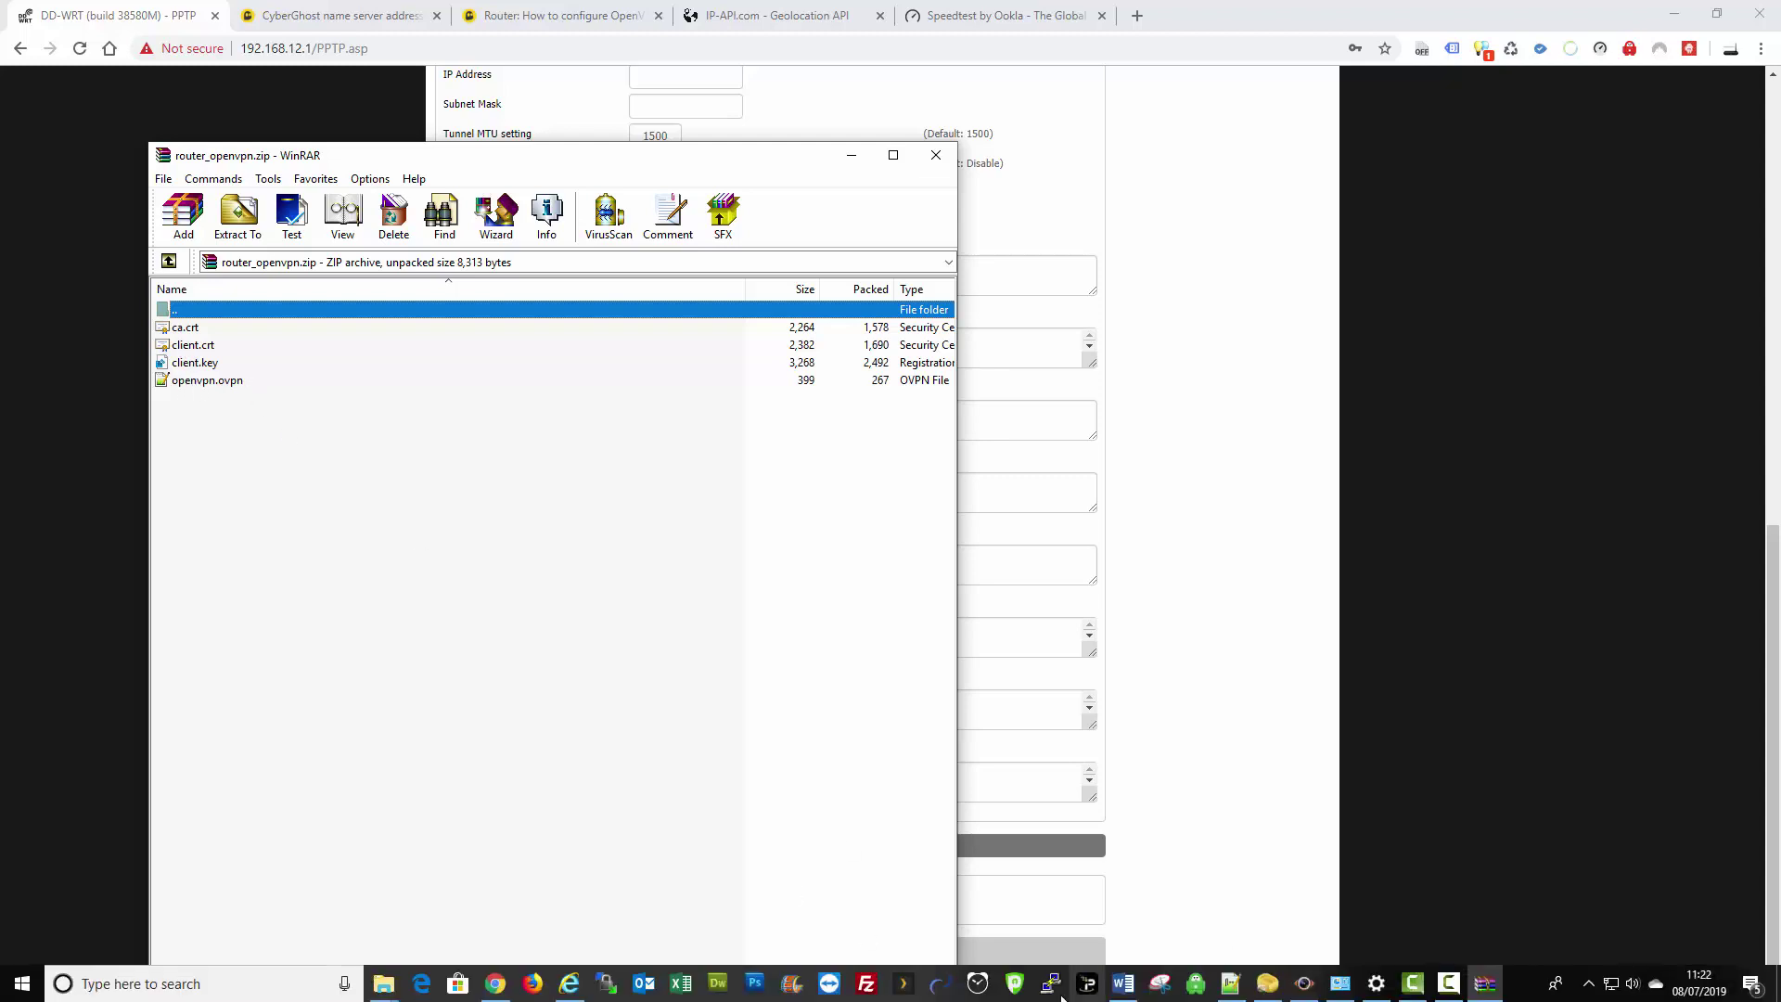
pyautogui.click(1231, 985)
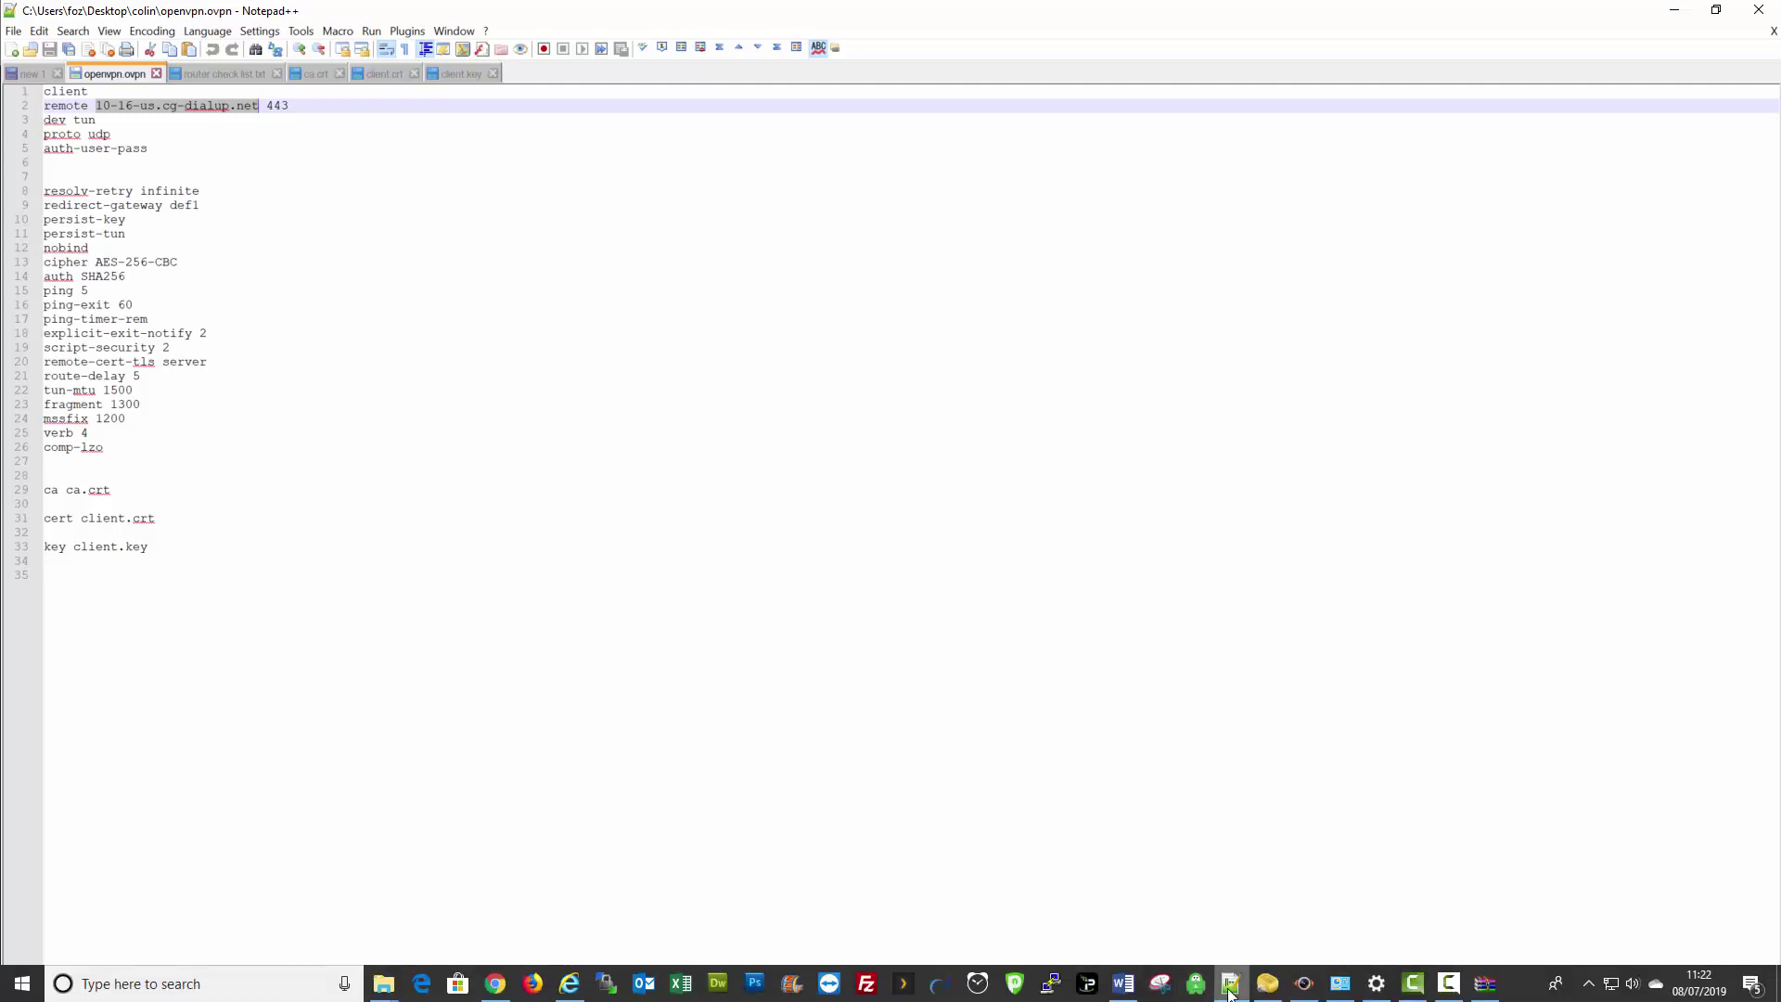
pyautogui.click(1231, 985)
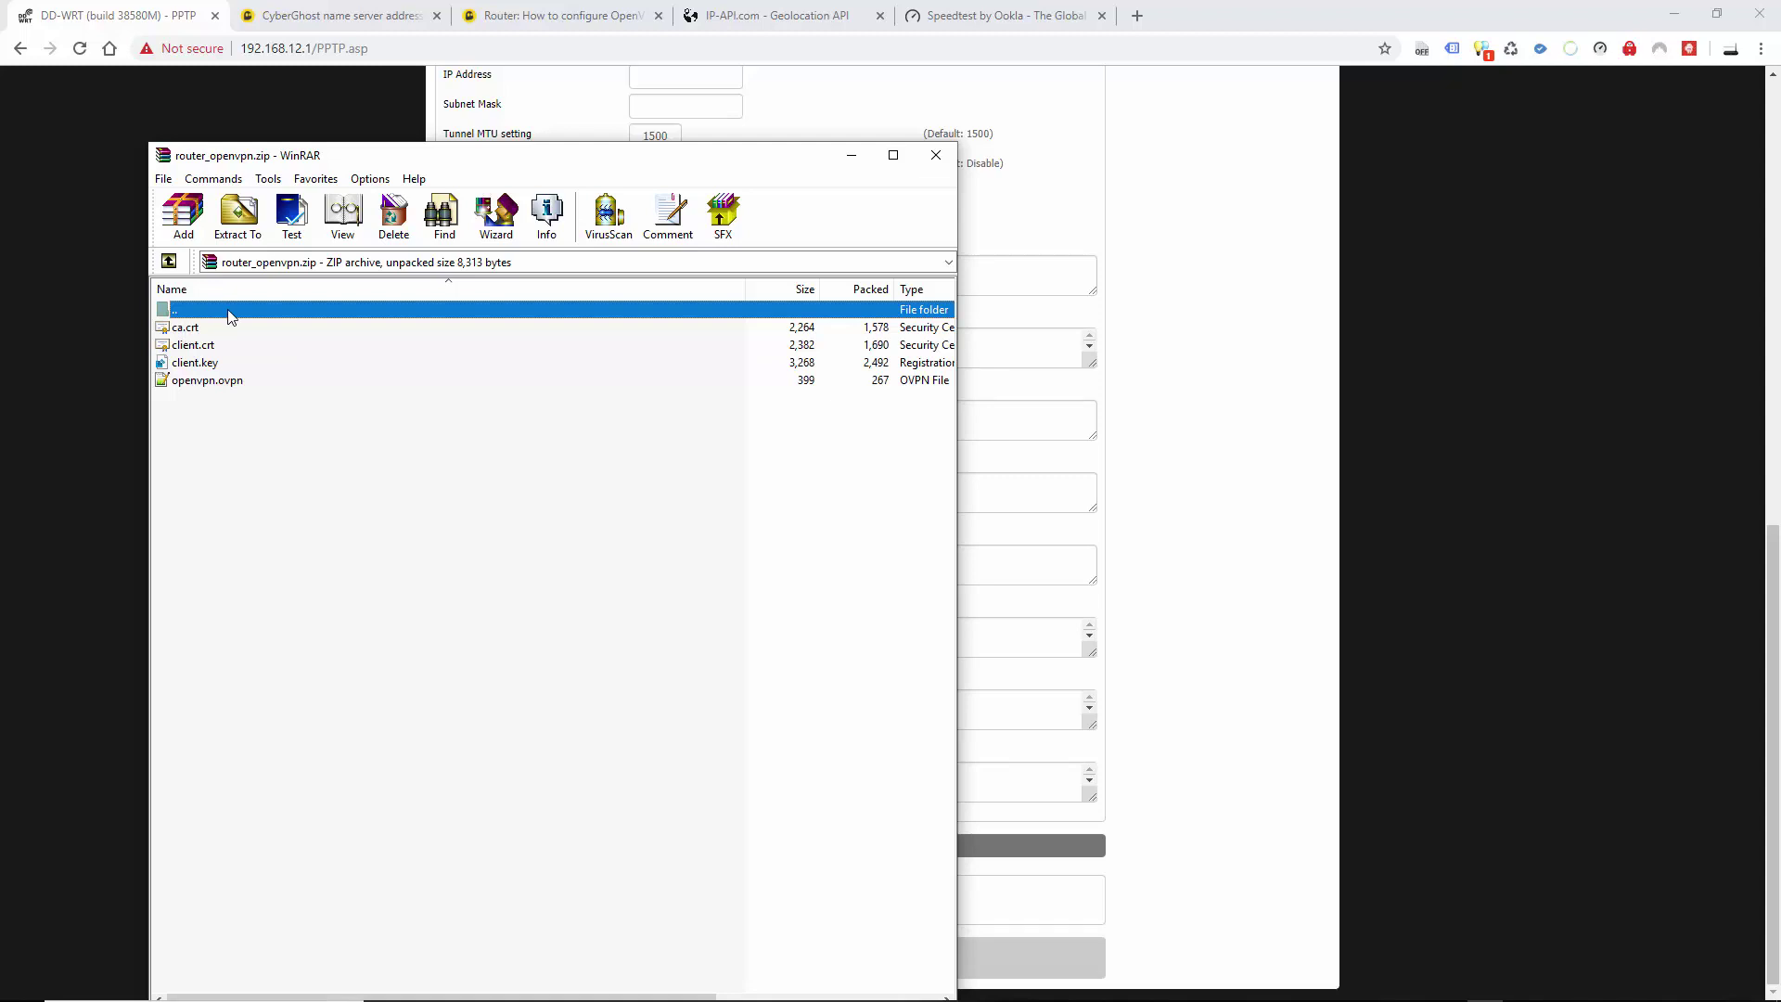
pyautogui.hotkey('alt', 'F4')
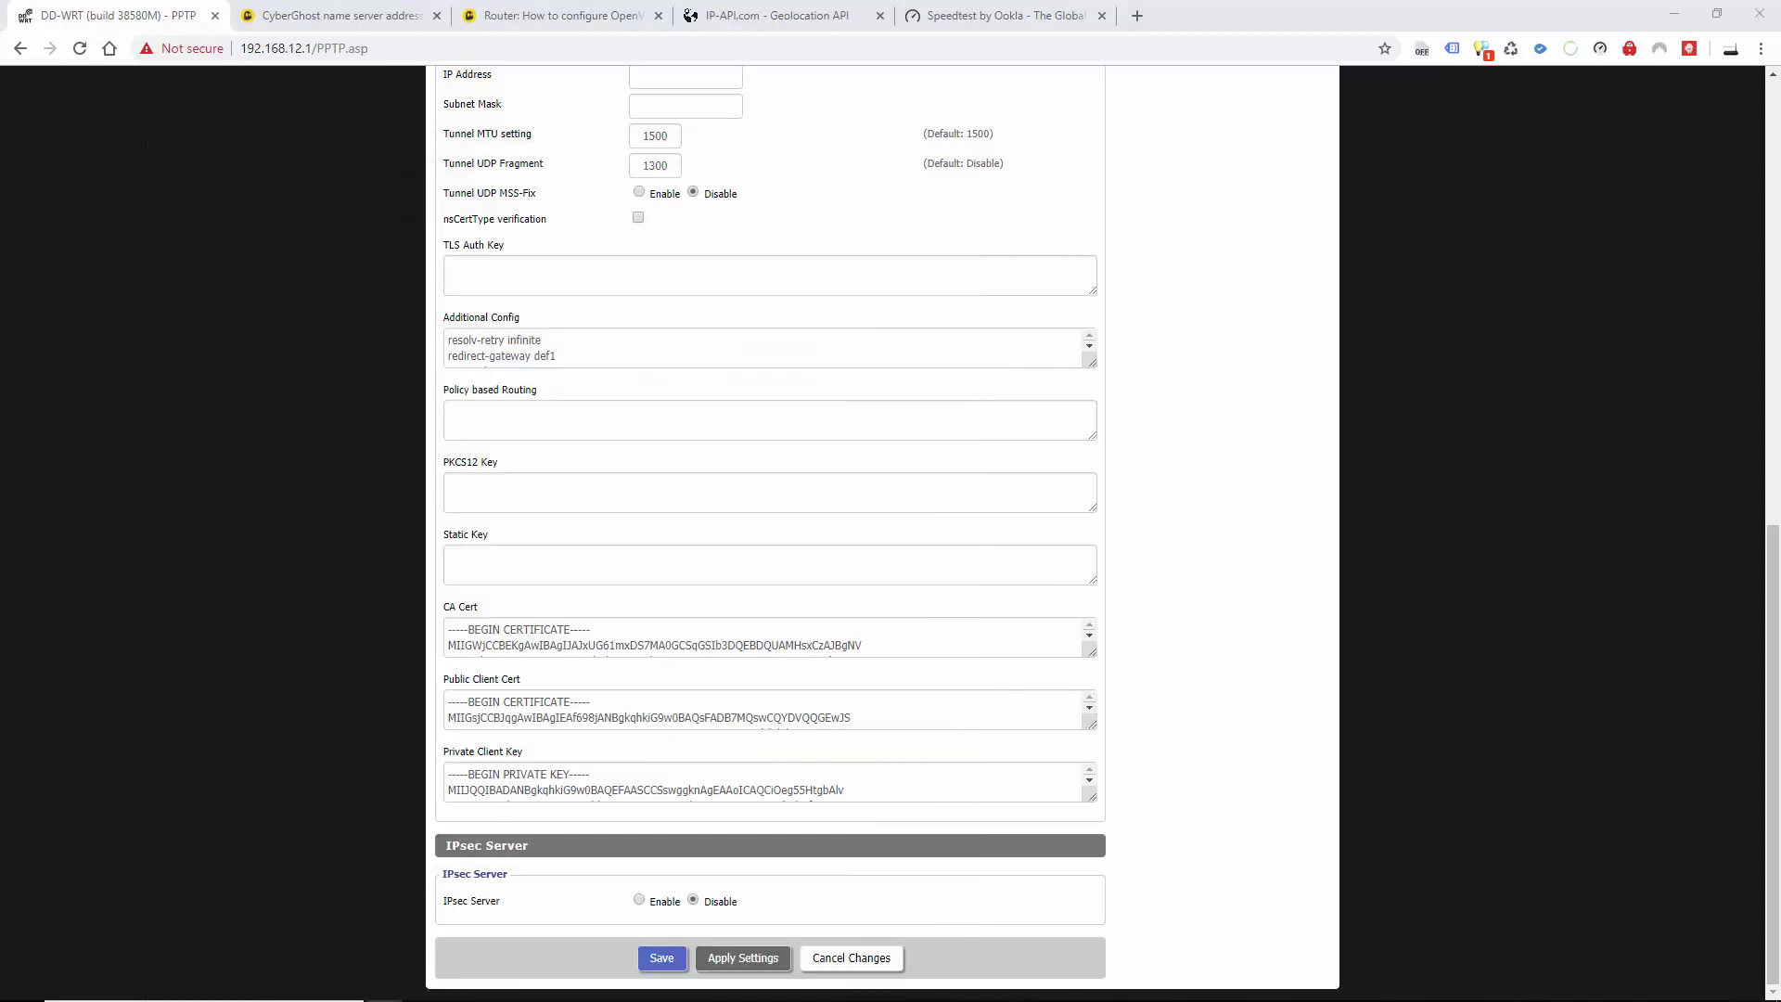
# Step: Maximize the extracted CyberGhost configuration folder and view openvpn.ovpn in Notepad++, then return to the folder
pyautogui.moveTo(1377, 463); pyautogui.dragTo(631, 83)
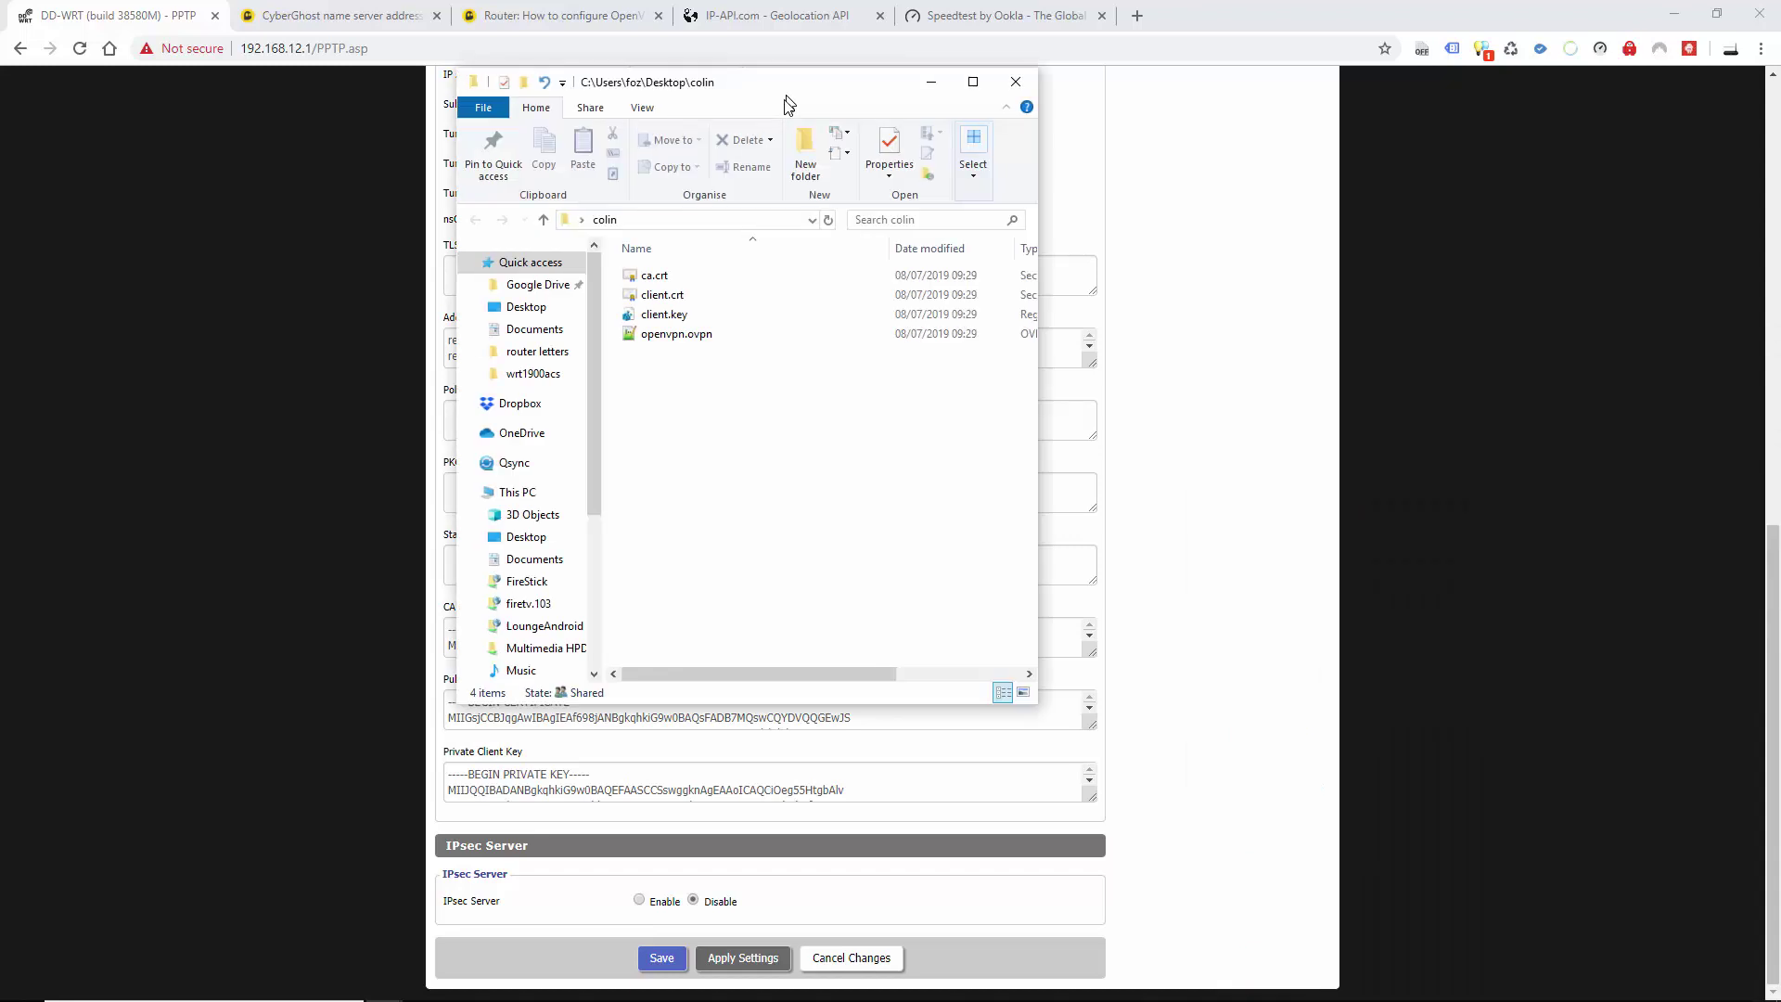
pyautogui.click(971, 91)
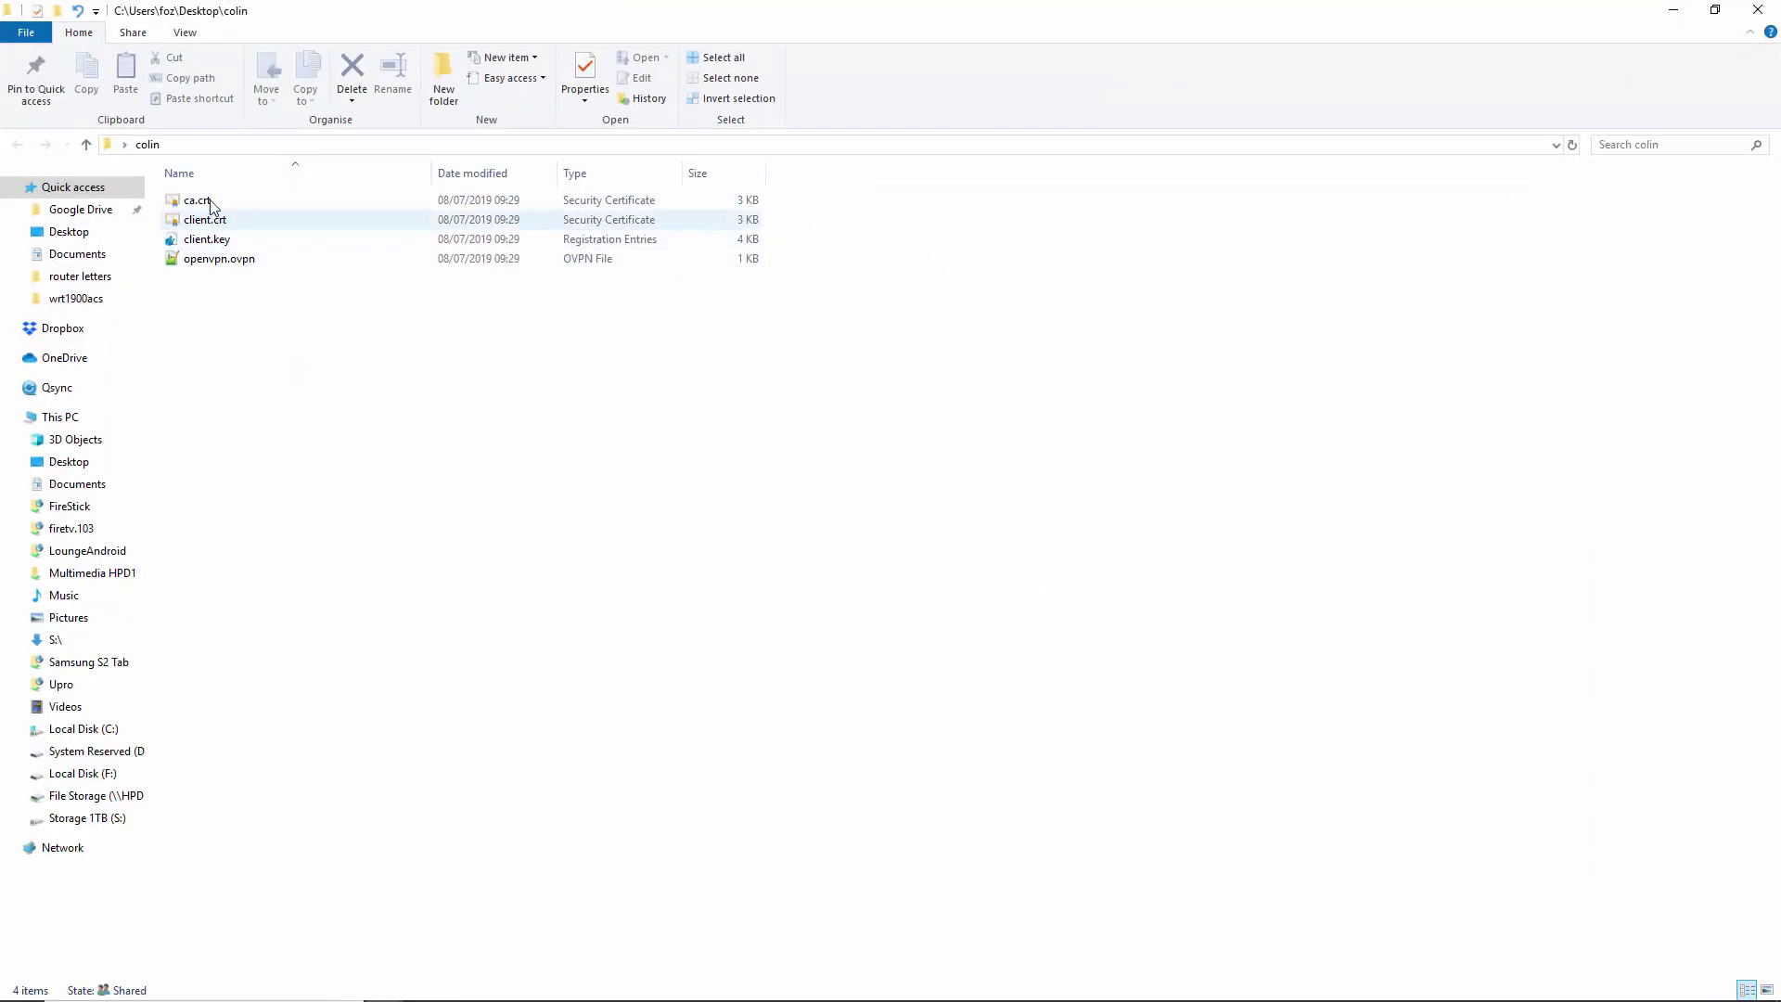
pyautogui.doubleClick(222, 260)
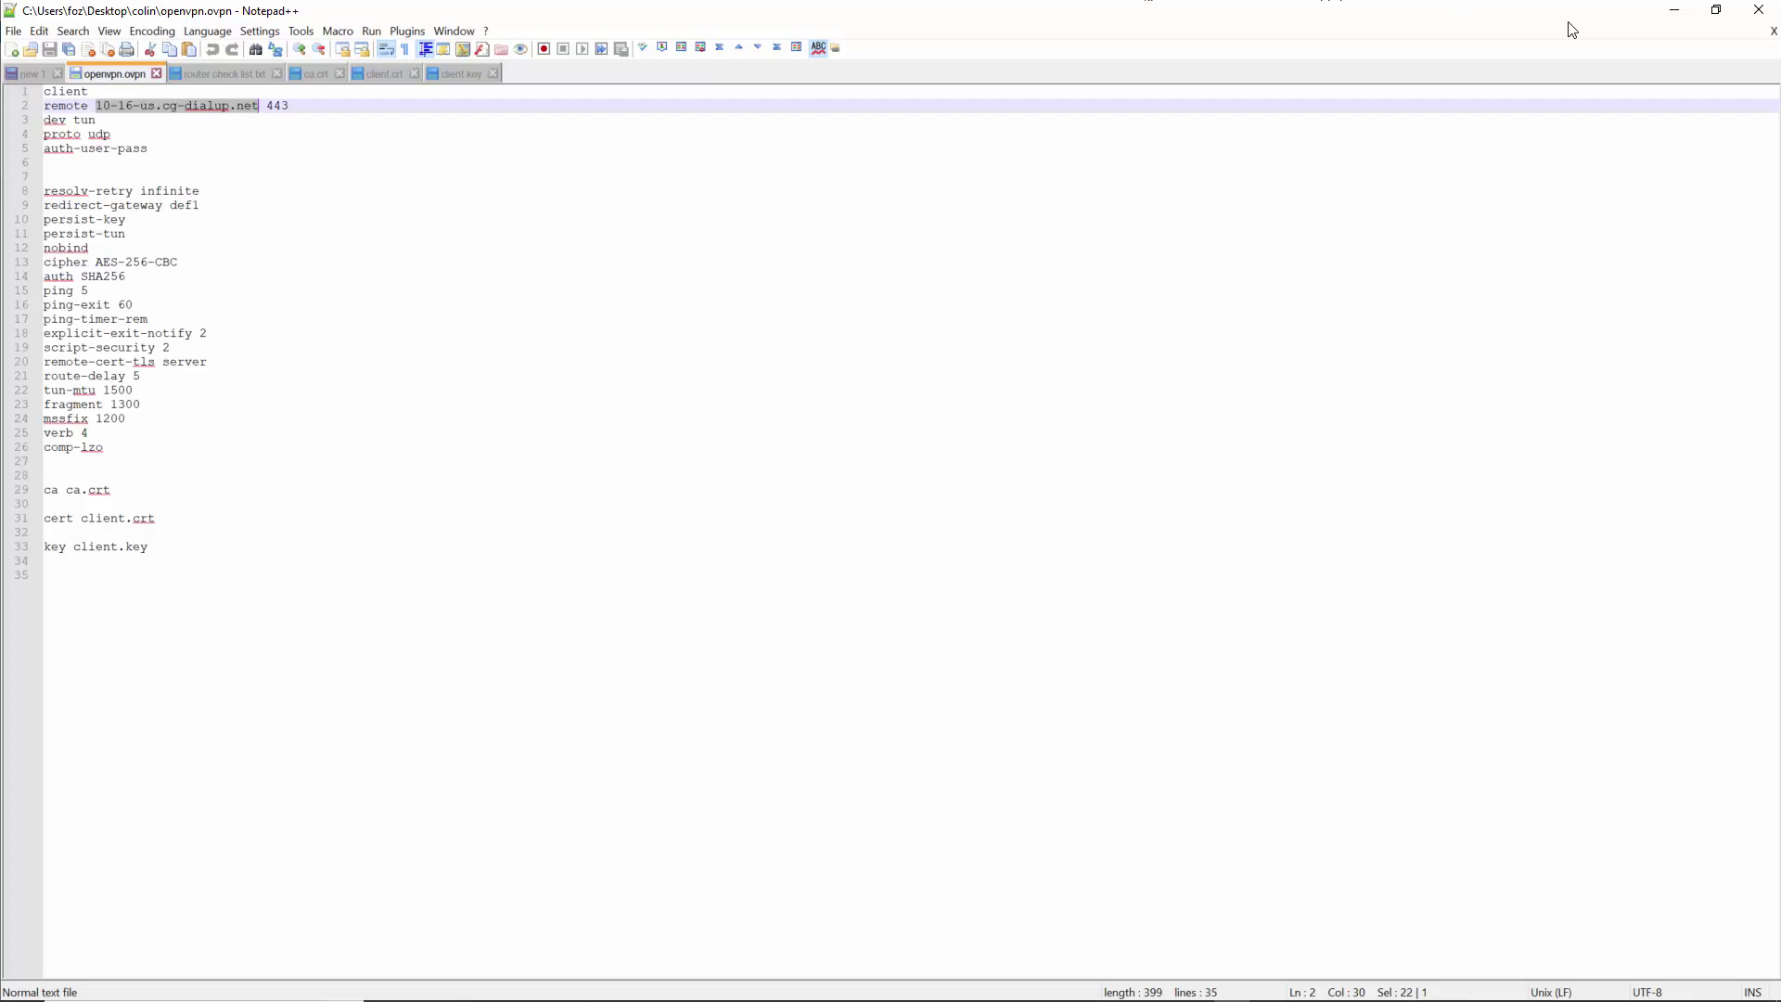
pyautogui.click(1674, 10)
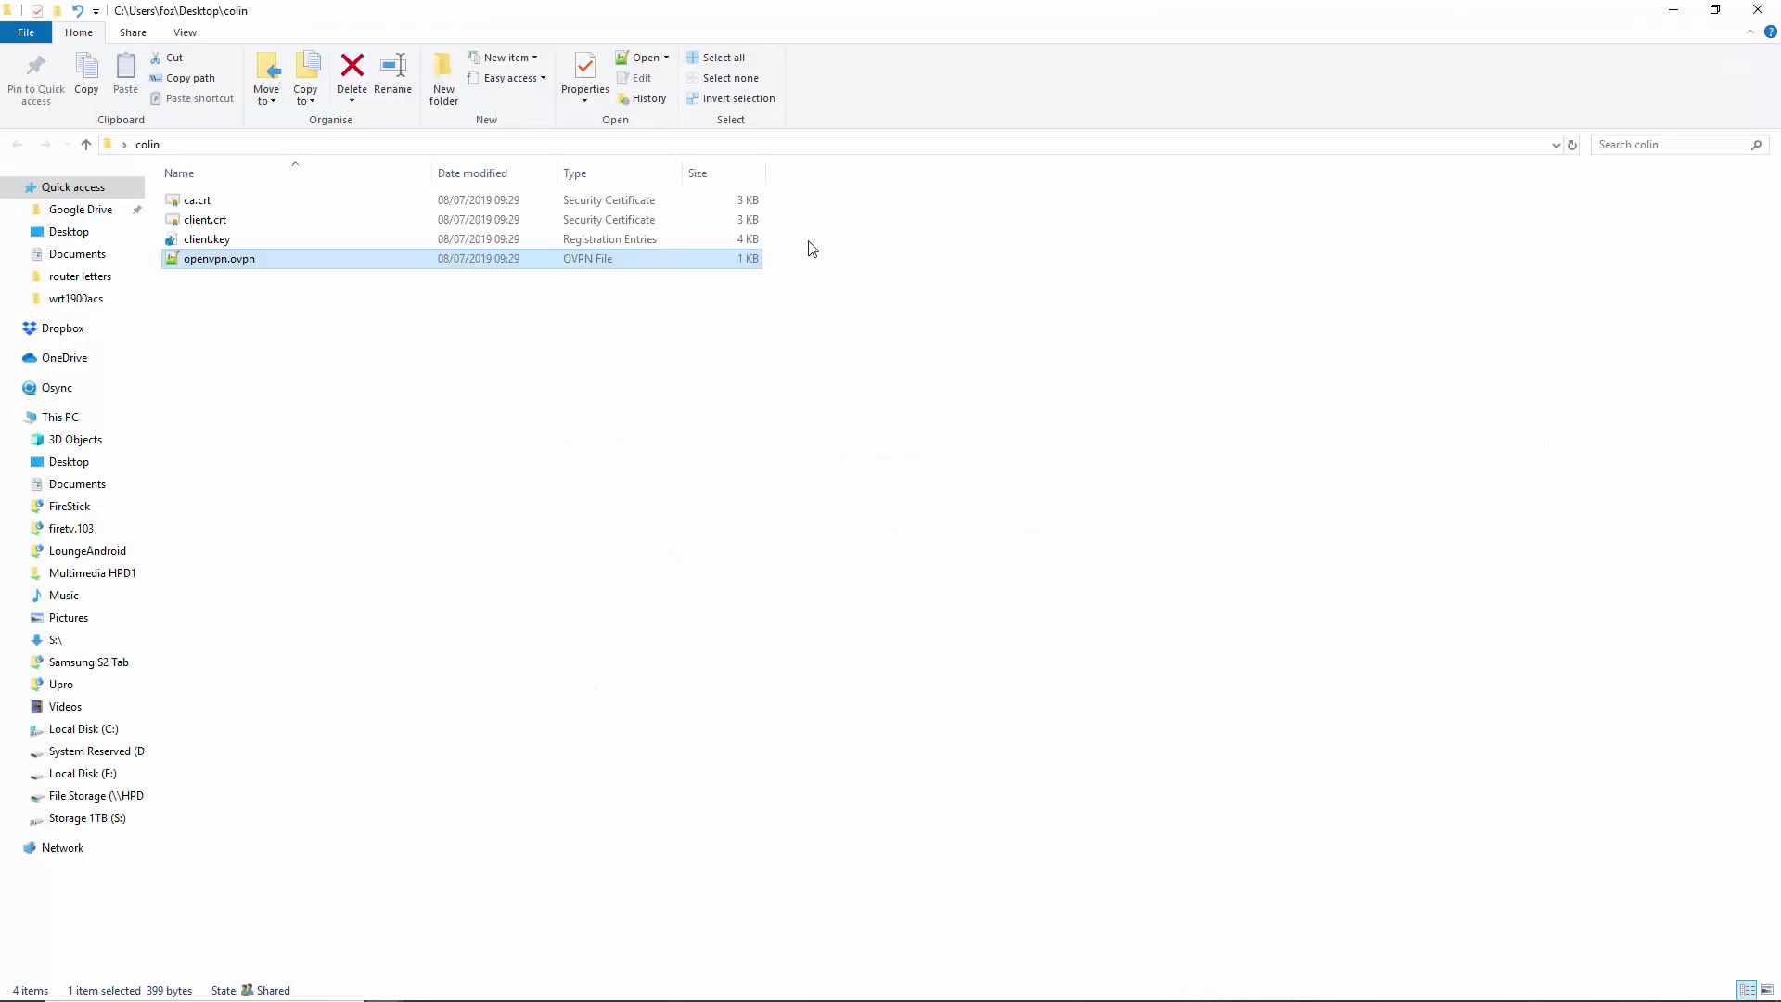
# Step: Open ca.crt in Notepad++ and copy the entire certificate, including its BEGIN CERTIFICATE and END CERTIFICATE lines
pyautogui.rightClick(195, 204)
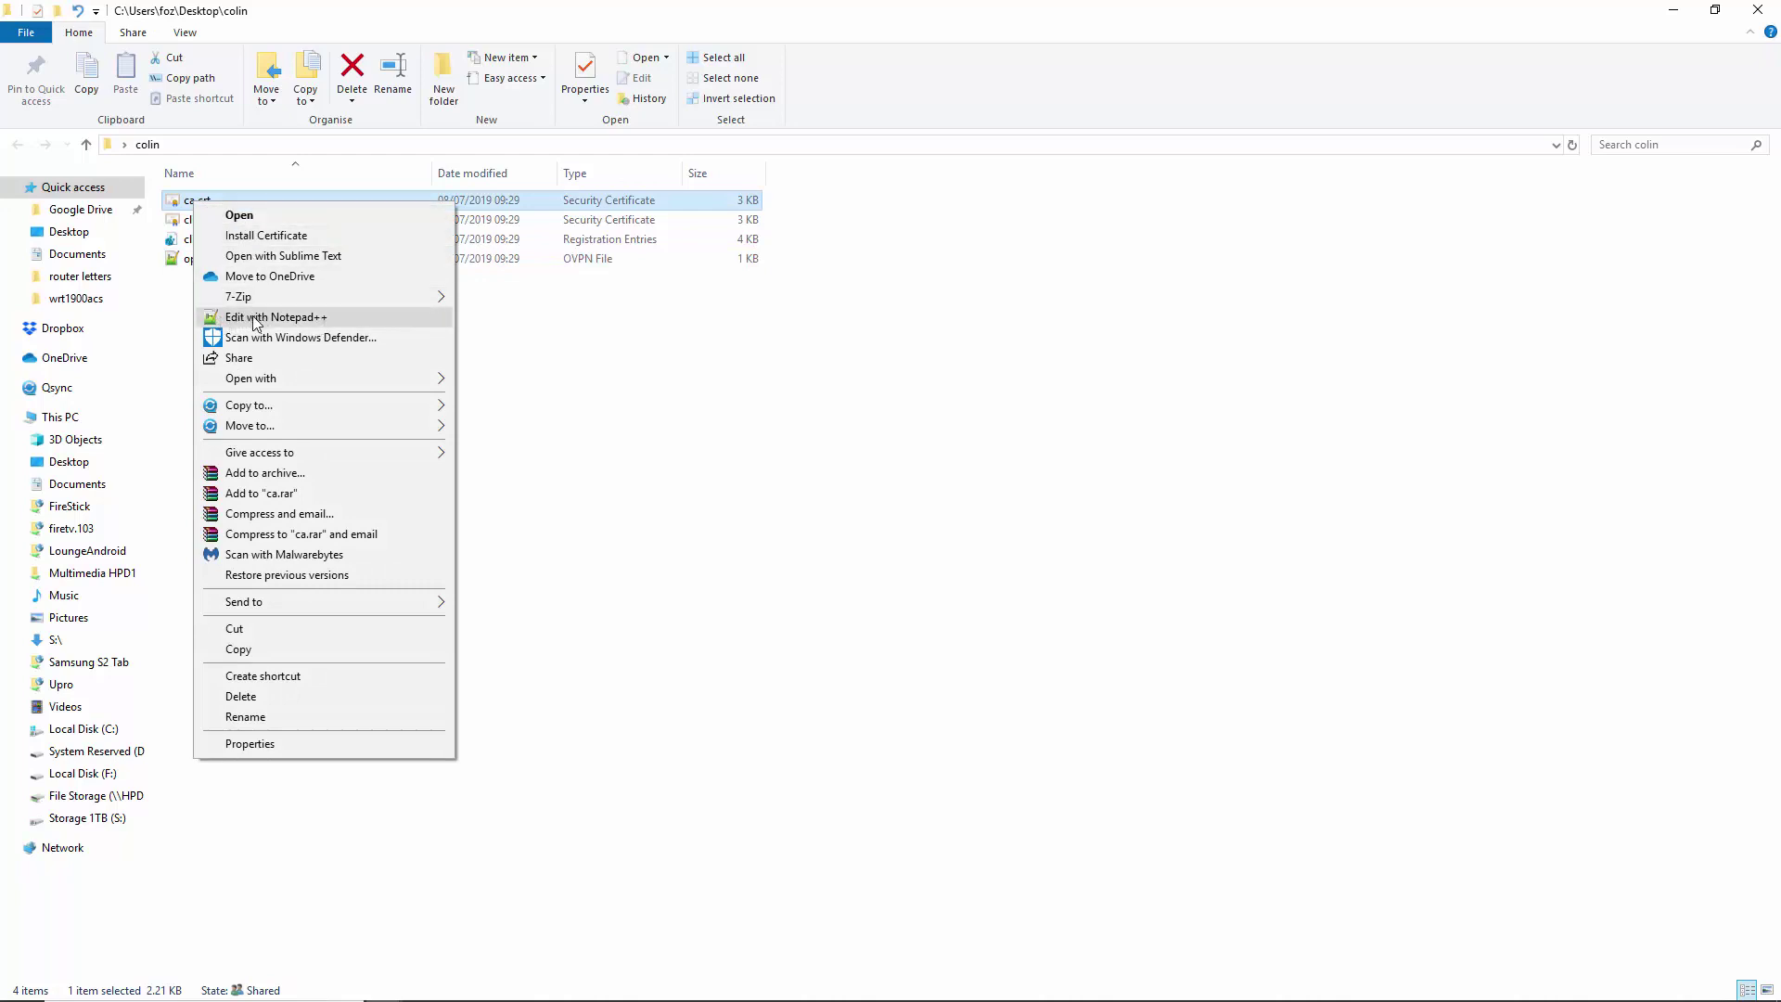
pyautogui.click(260, 319)
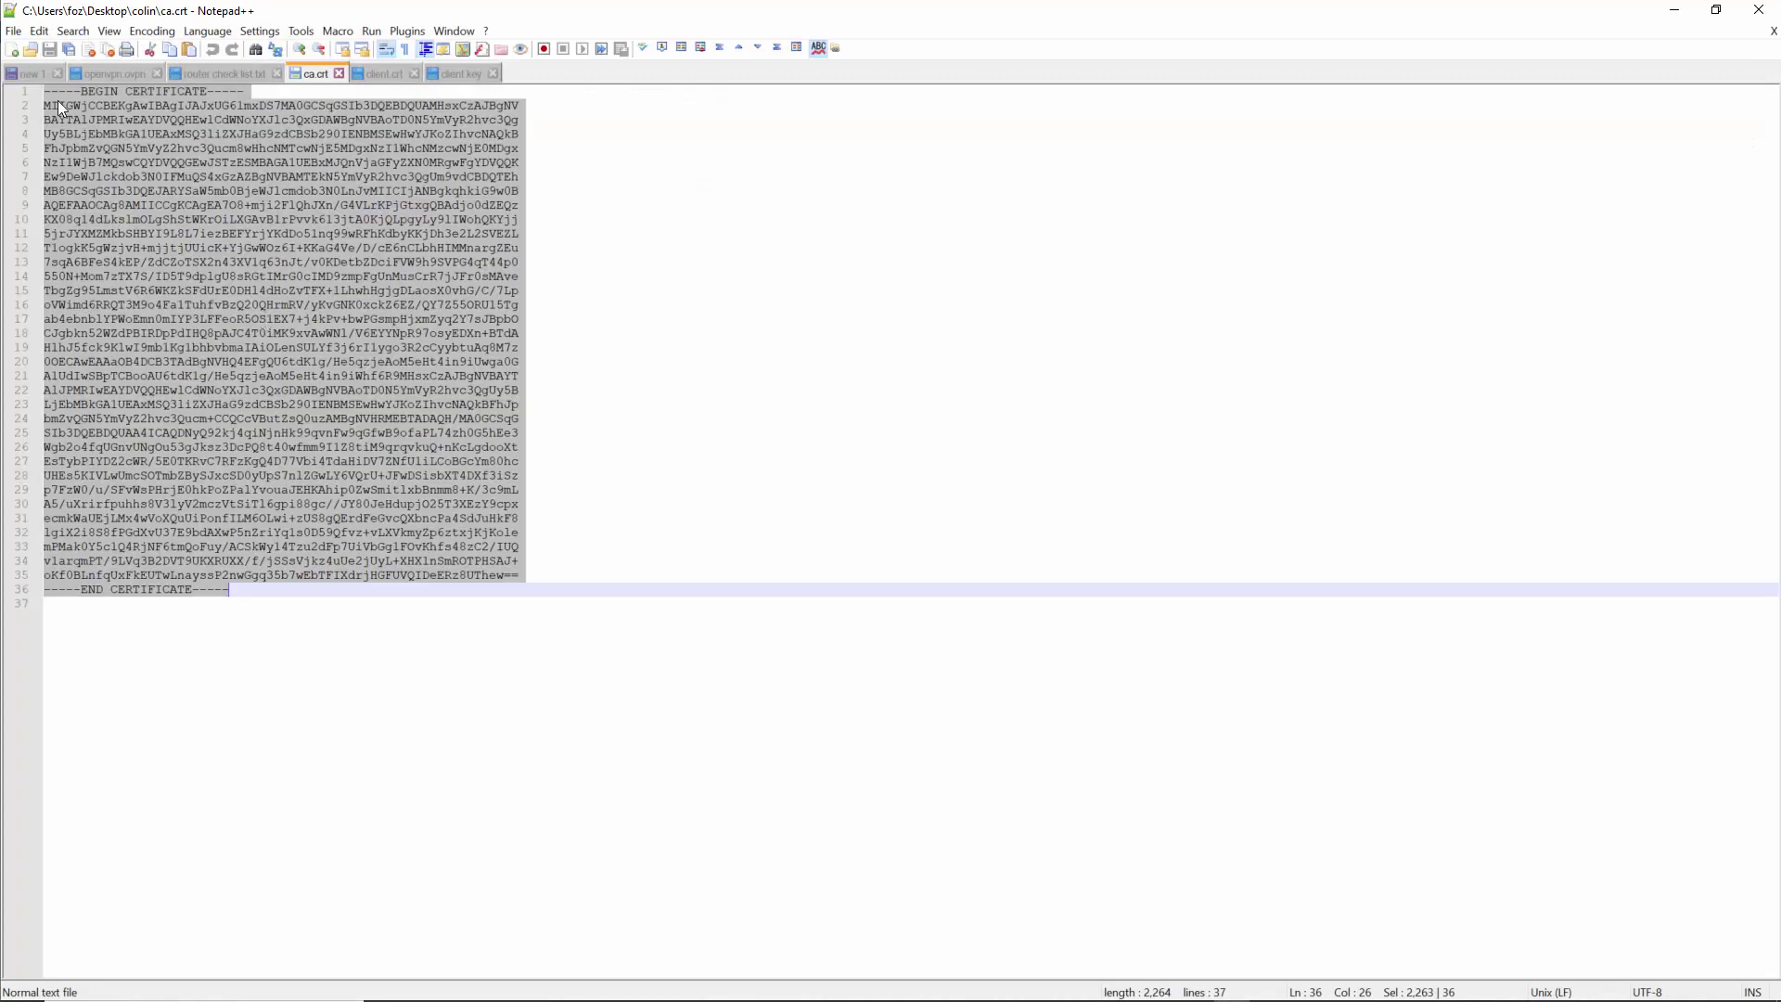
pyautogui.click(313, 639)
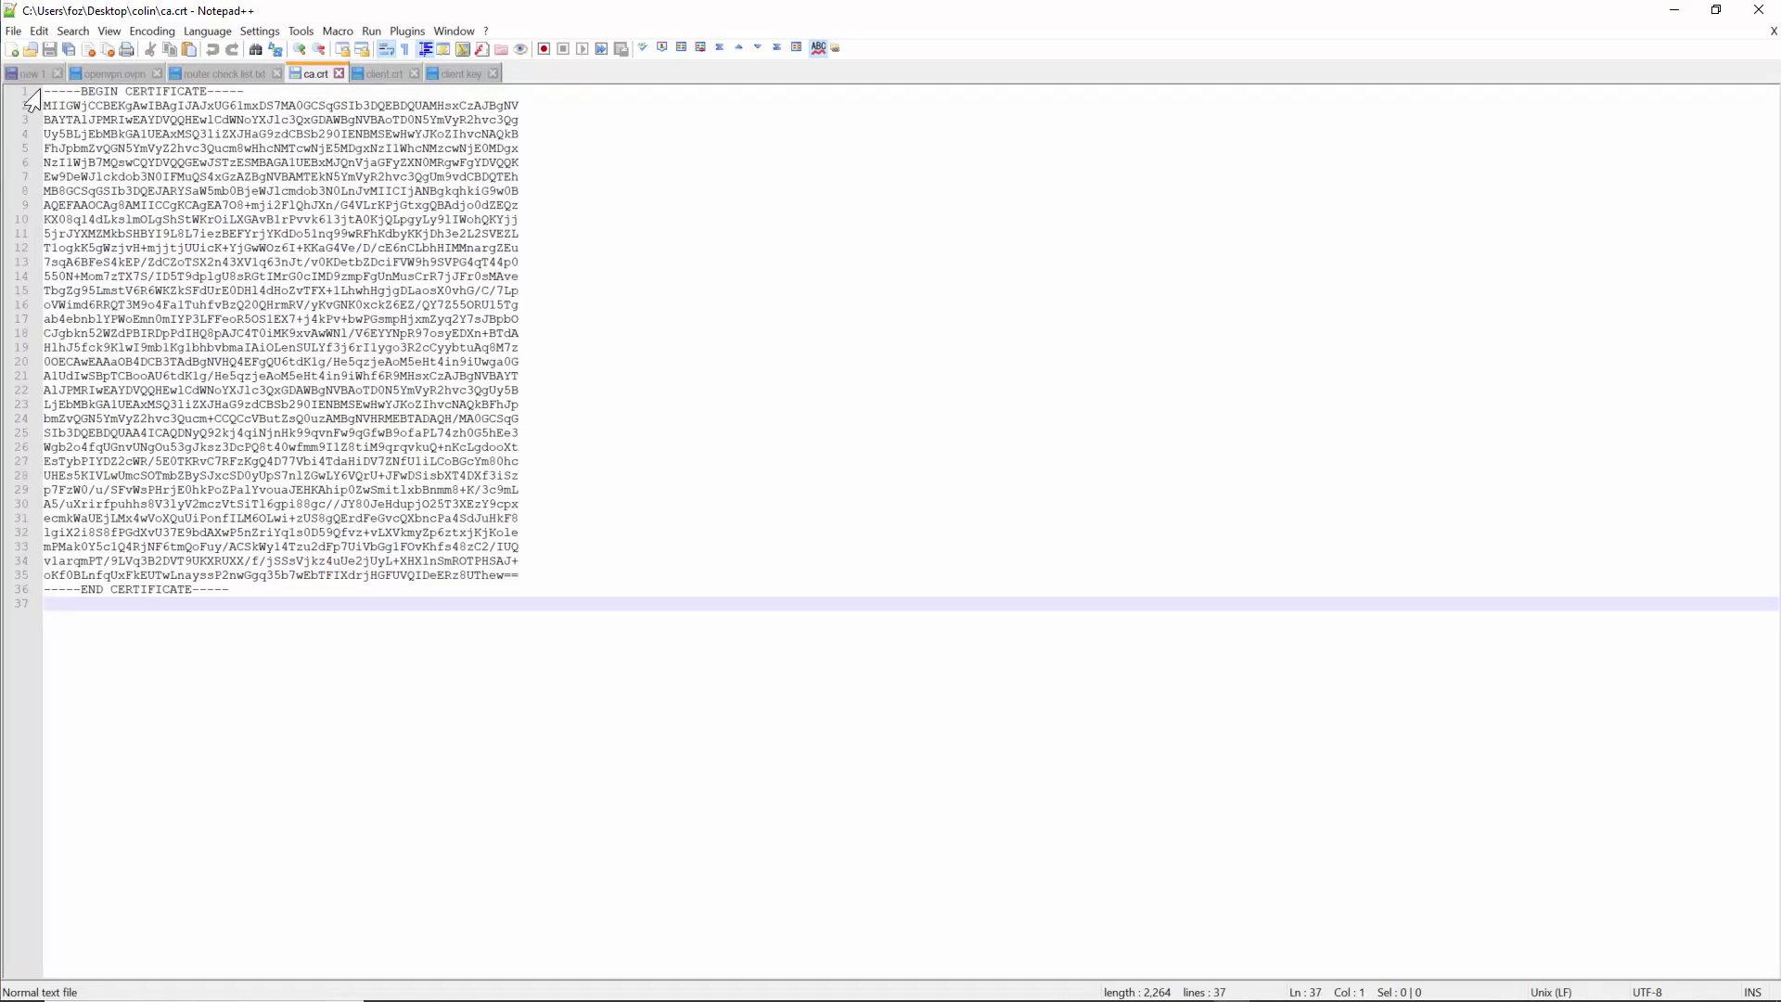
pyautogui.moveTo(44, 91); pyautogui.dragTo(239, 595)
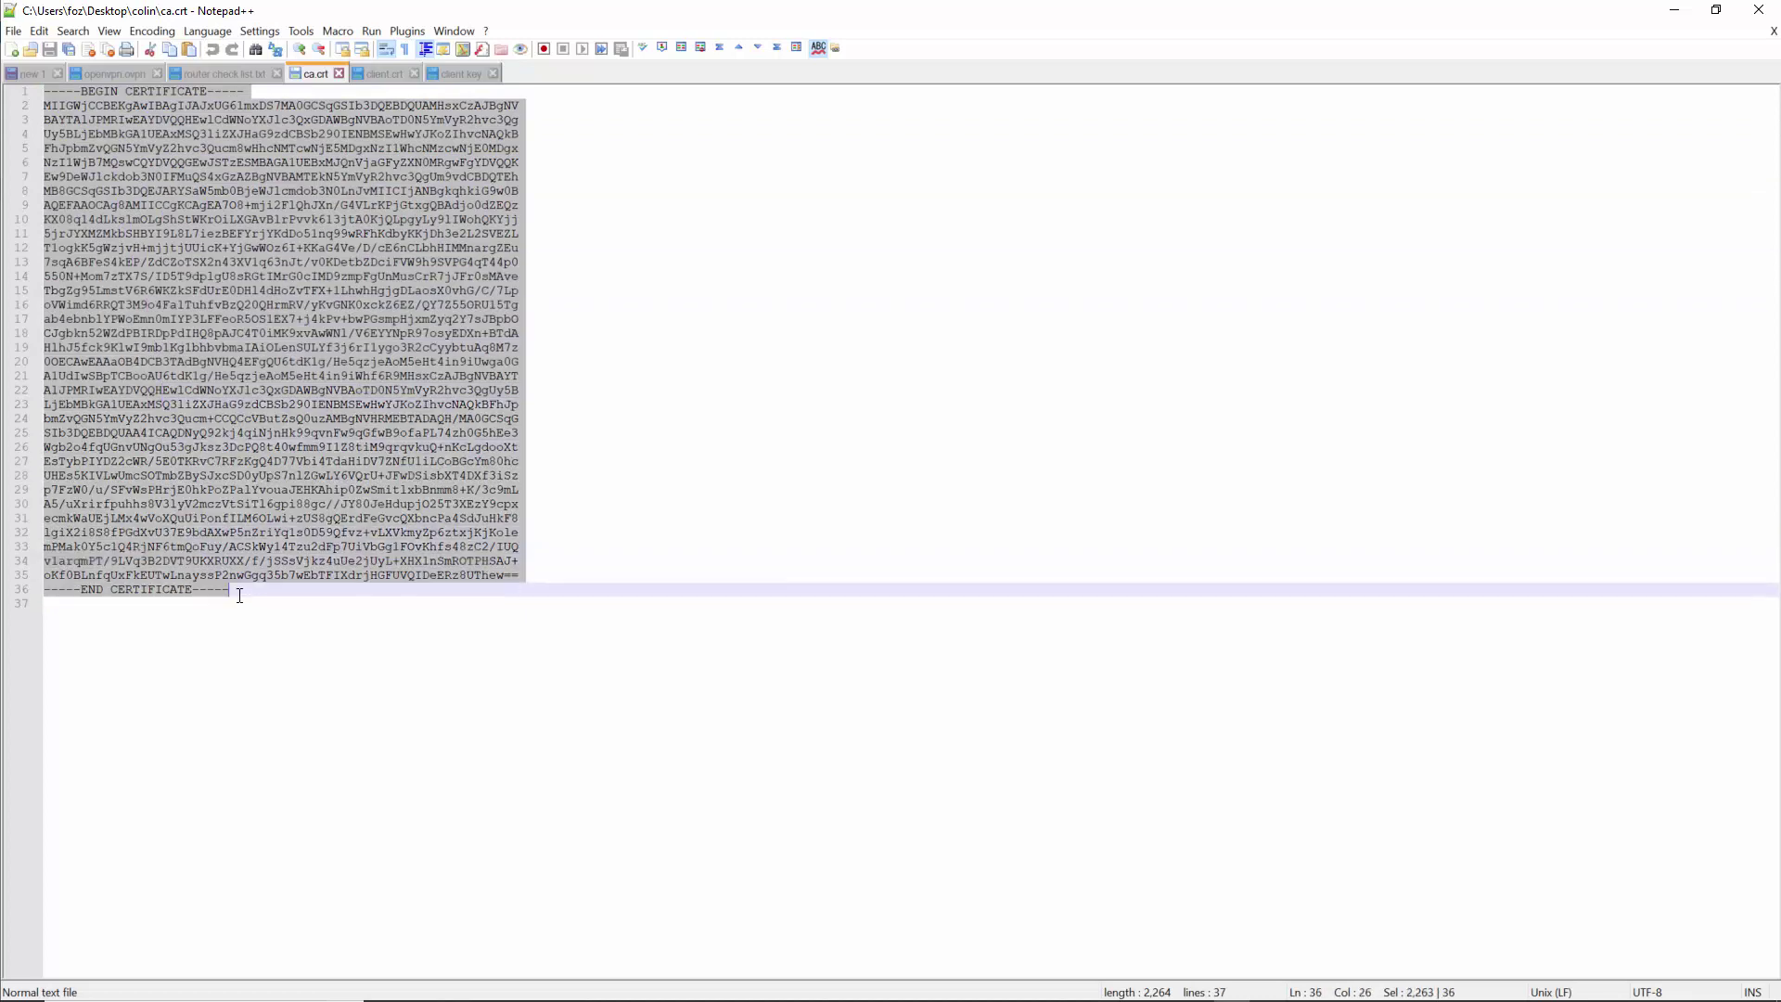
pyautogui.rightClick(164, 304)
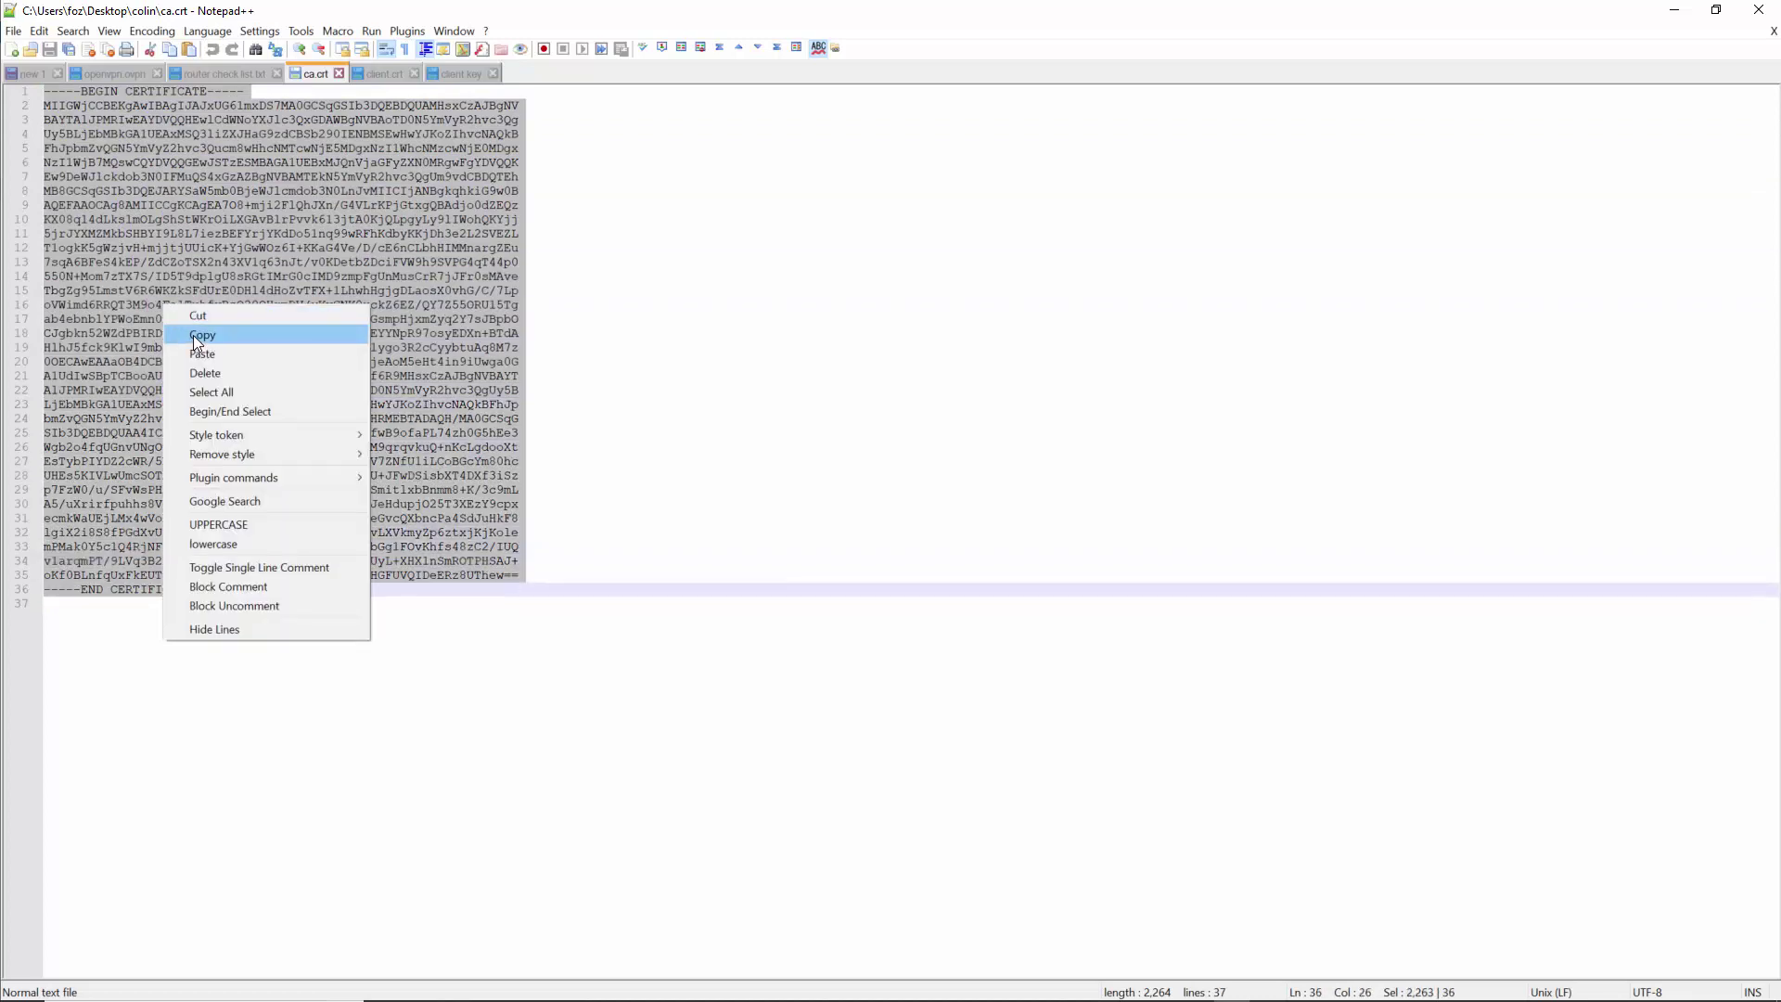
pyautogui.click(193, 335)
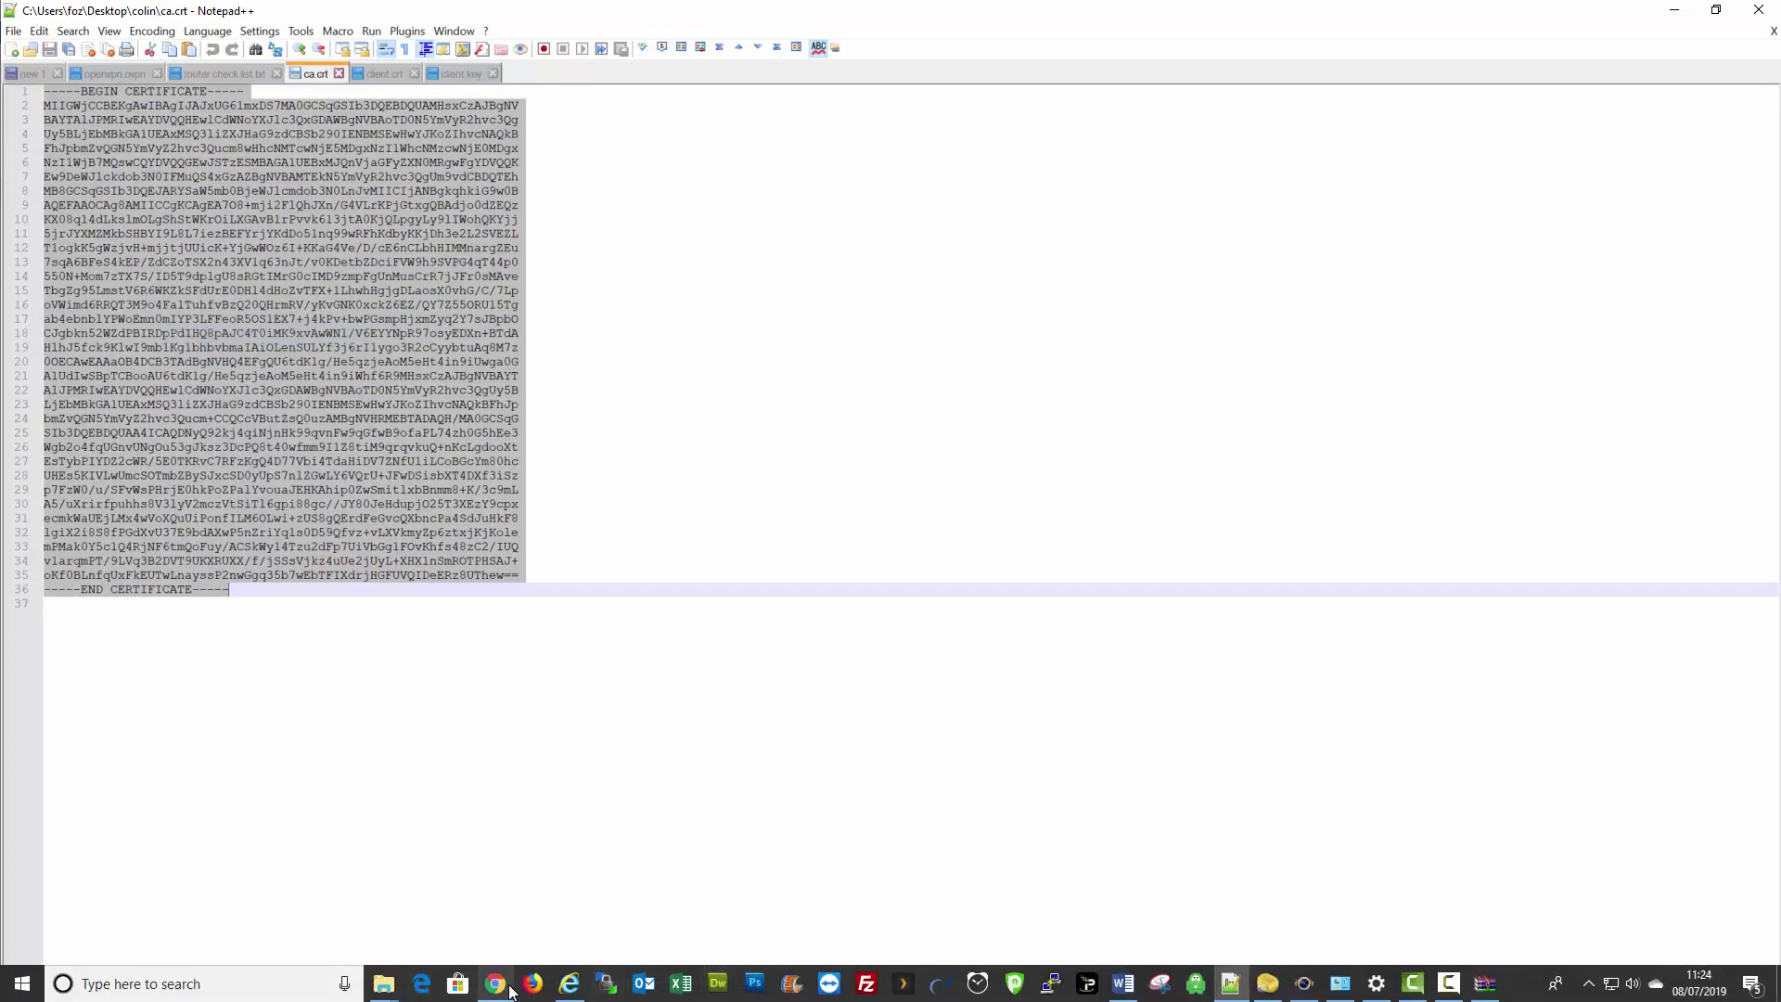
# Step: Return to the DD-WRT page in Chrome and replace the CA Cert contents with the copied ca.crt certificate
pyautogui.click(497, 983)
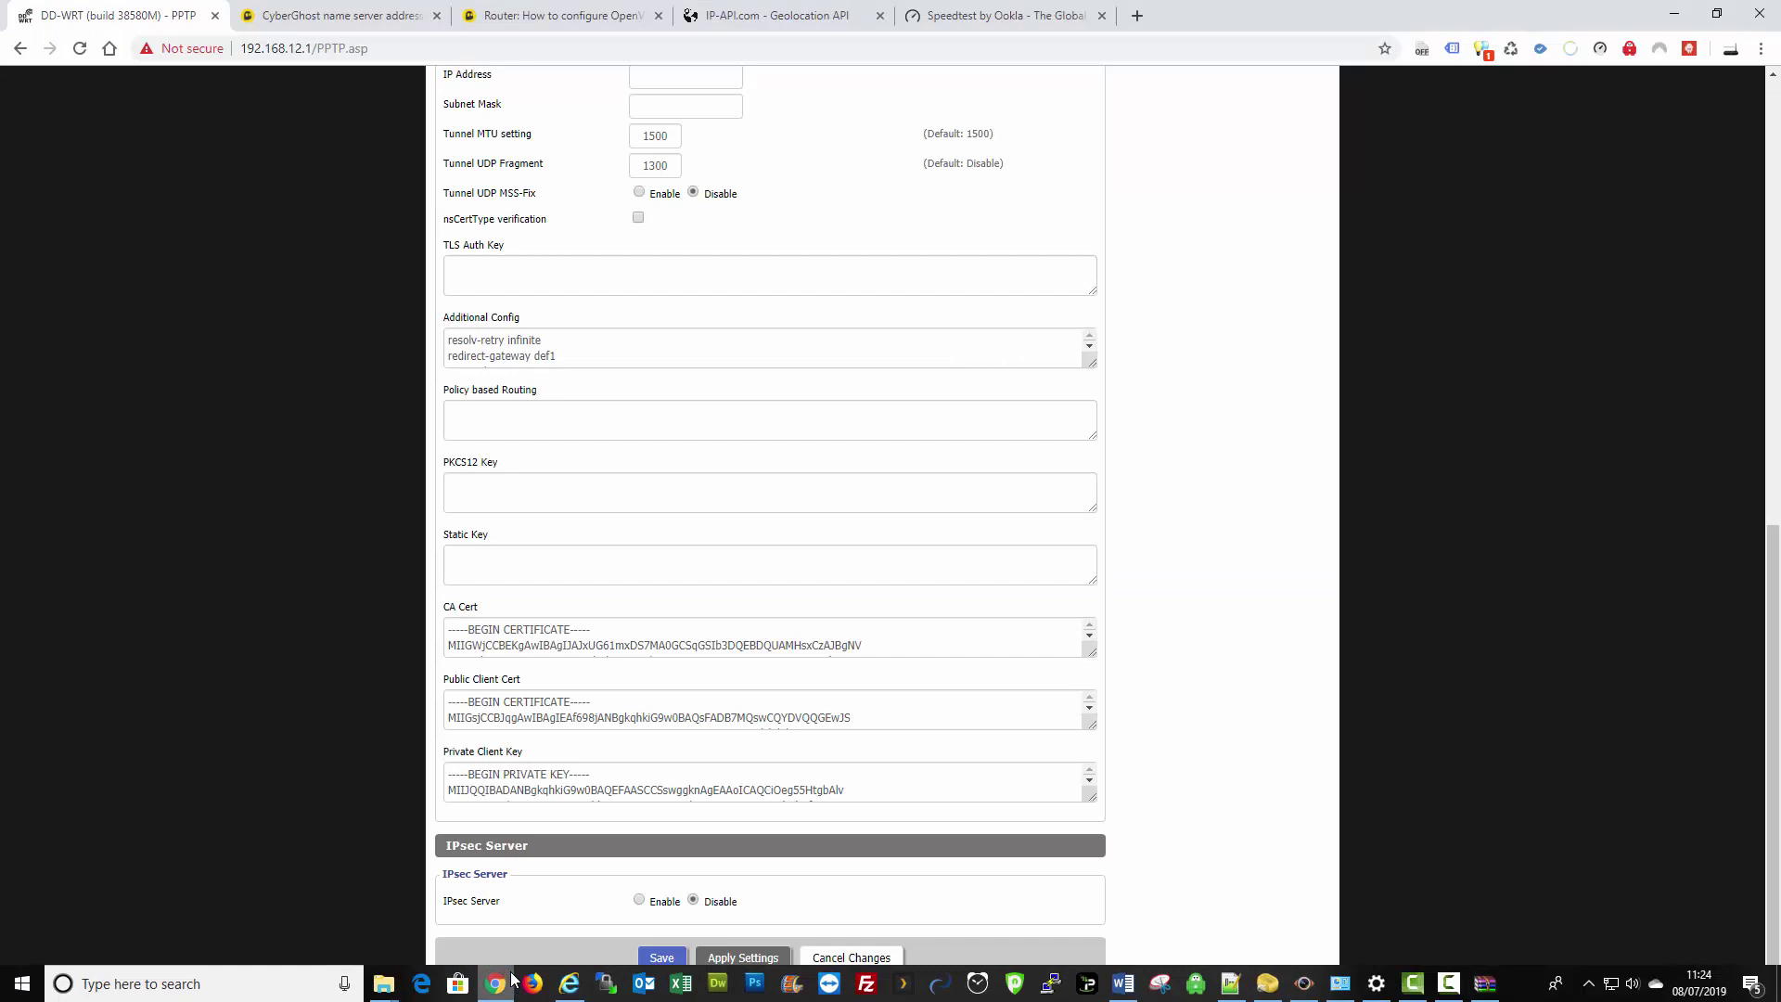
pyautogui.click(449, 630)
pyautogui.moveTo(449, 631); pyautogui.dragTo(794, 680)
pyautogui.press('Delete')
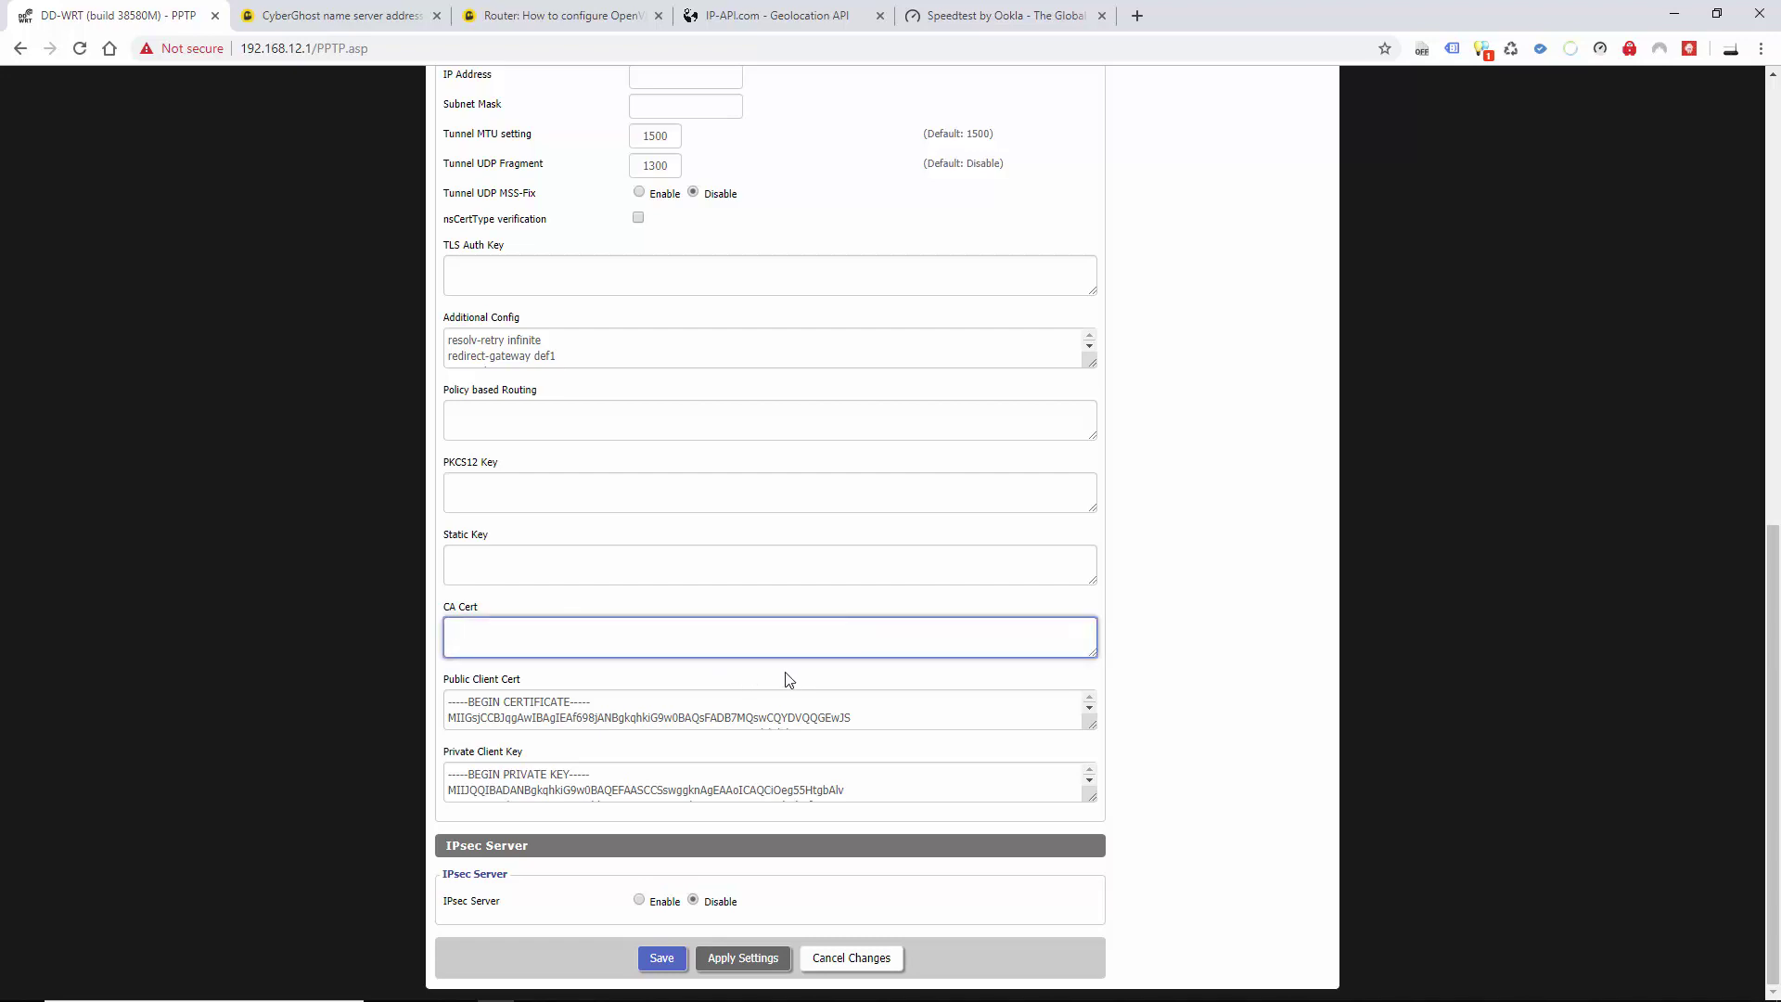
pyautogui.rightClick(455, 630)
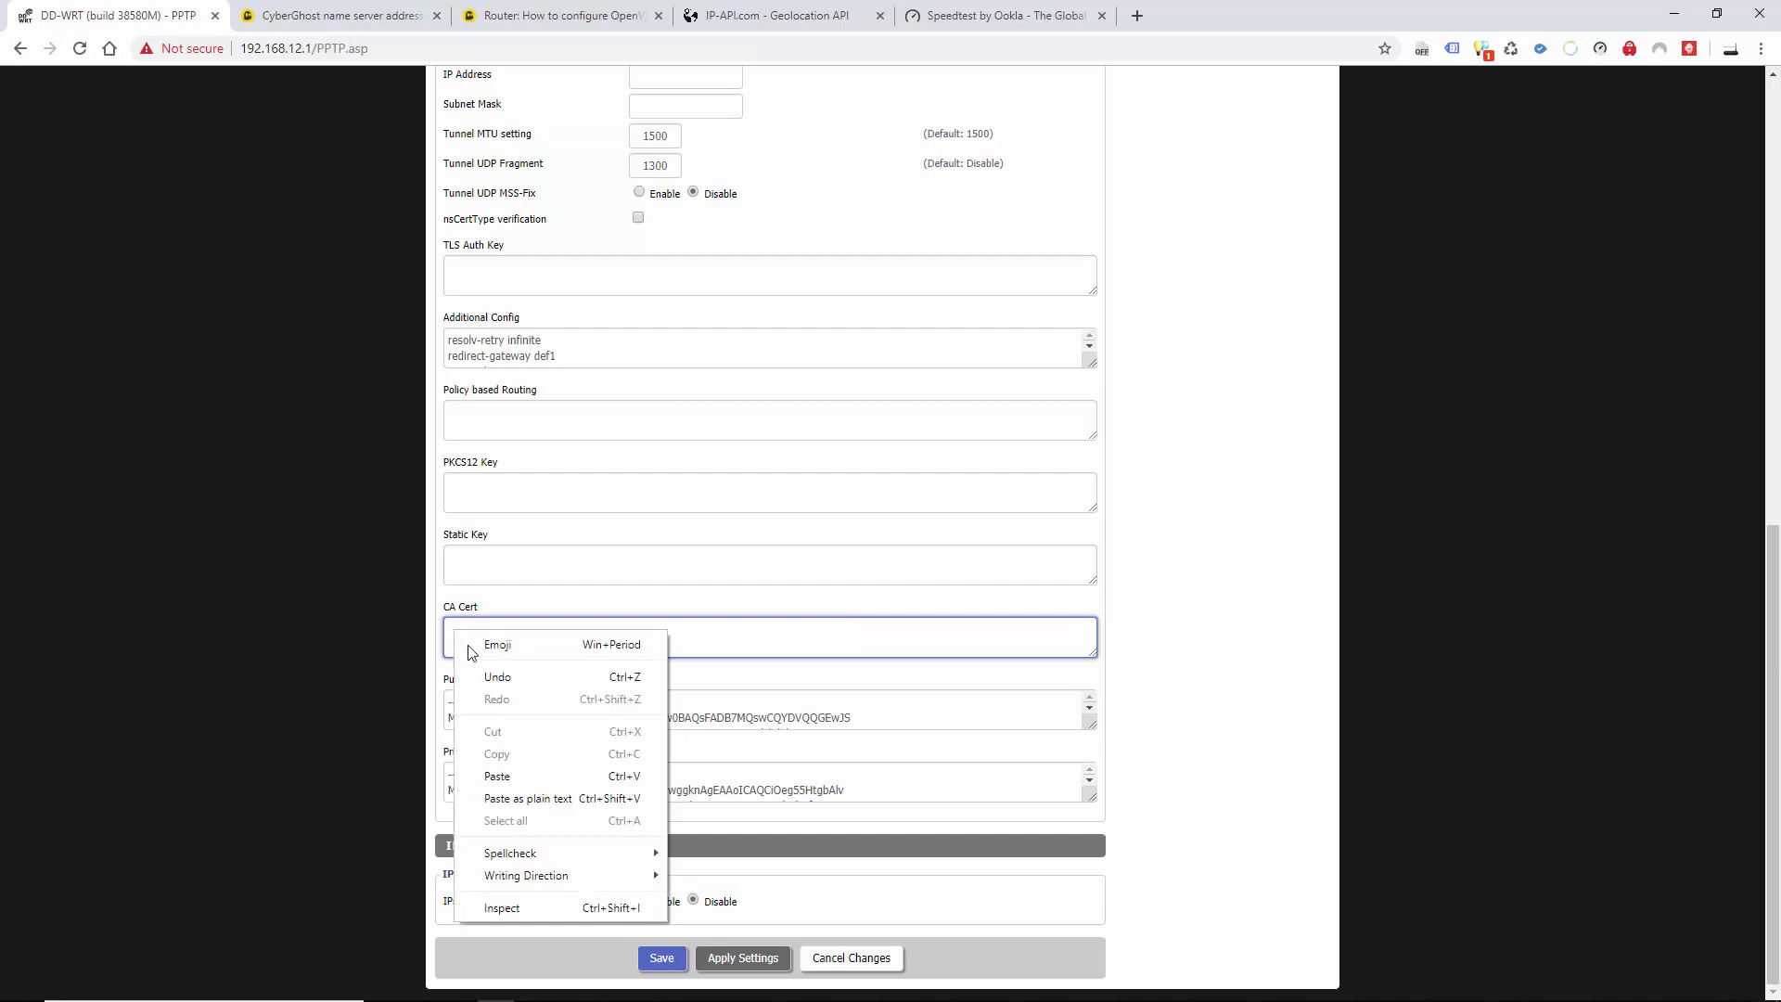
pyautogui.click(513, 774)
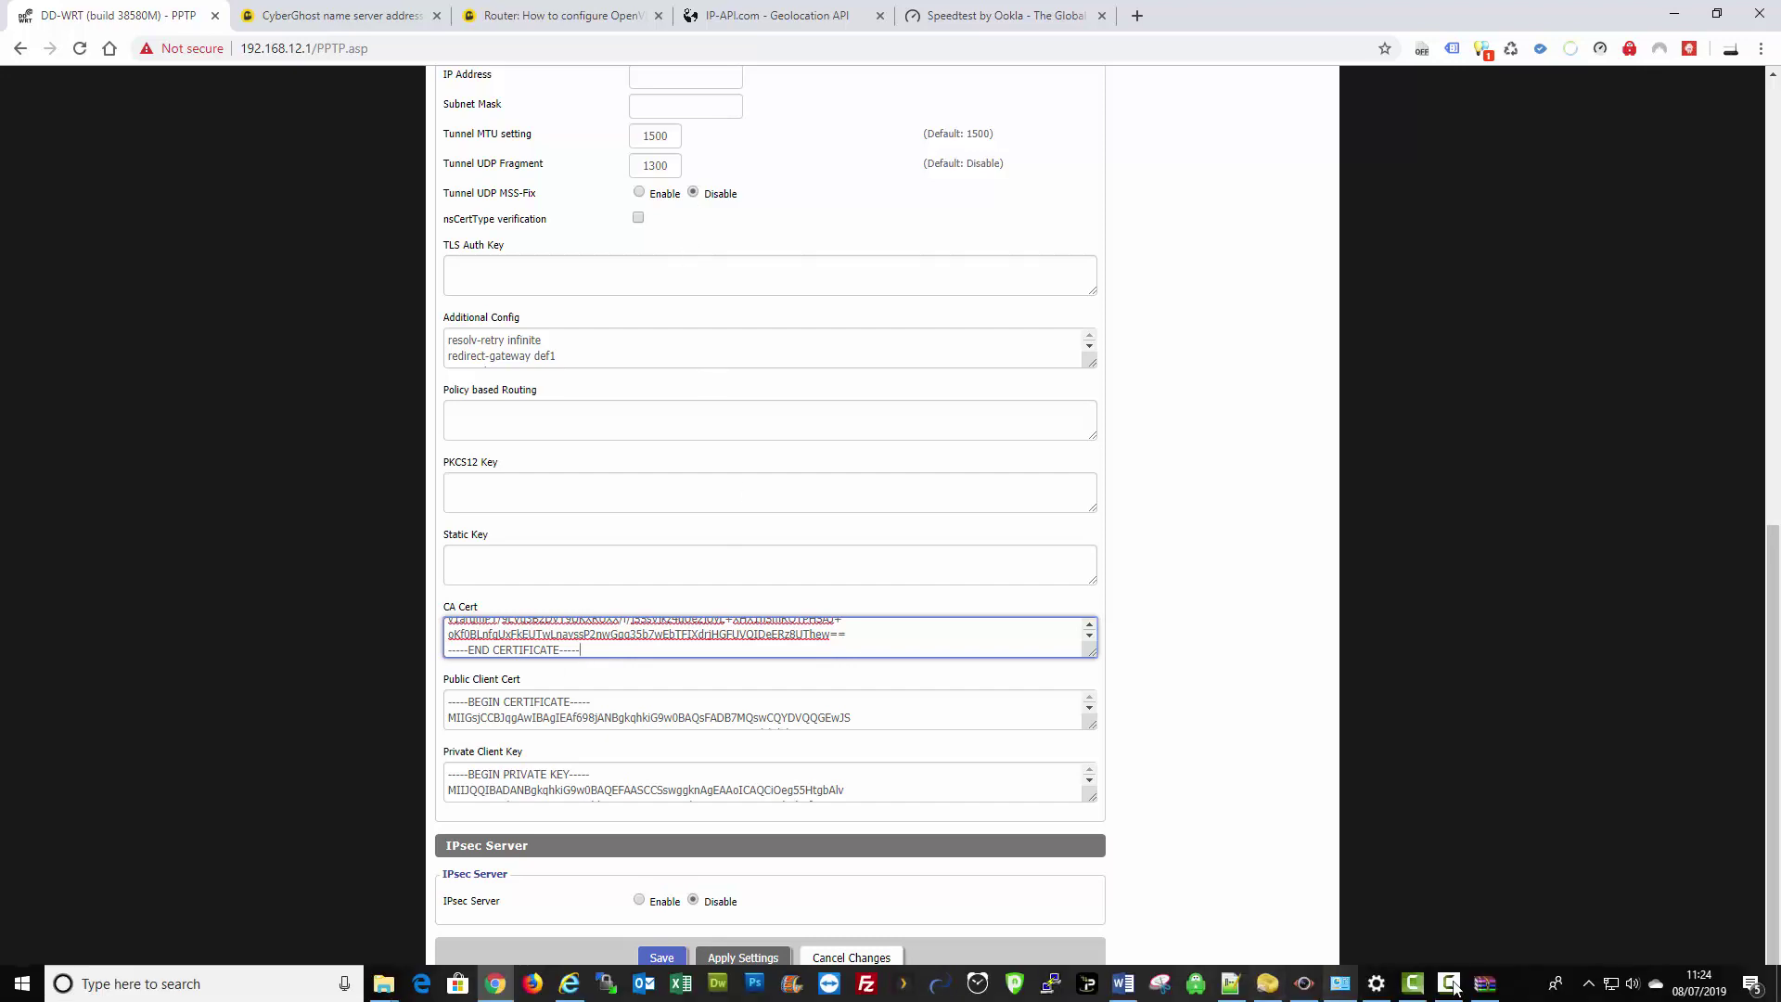
# Step: Switch to the configuration folder, open client.crt in Notepad++ and copy the full certificate with its BEGIN and END lines
pyautogui.moveTo(384, 984)
pyautogui.click(539, 926)
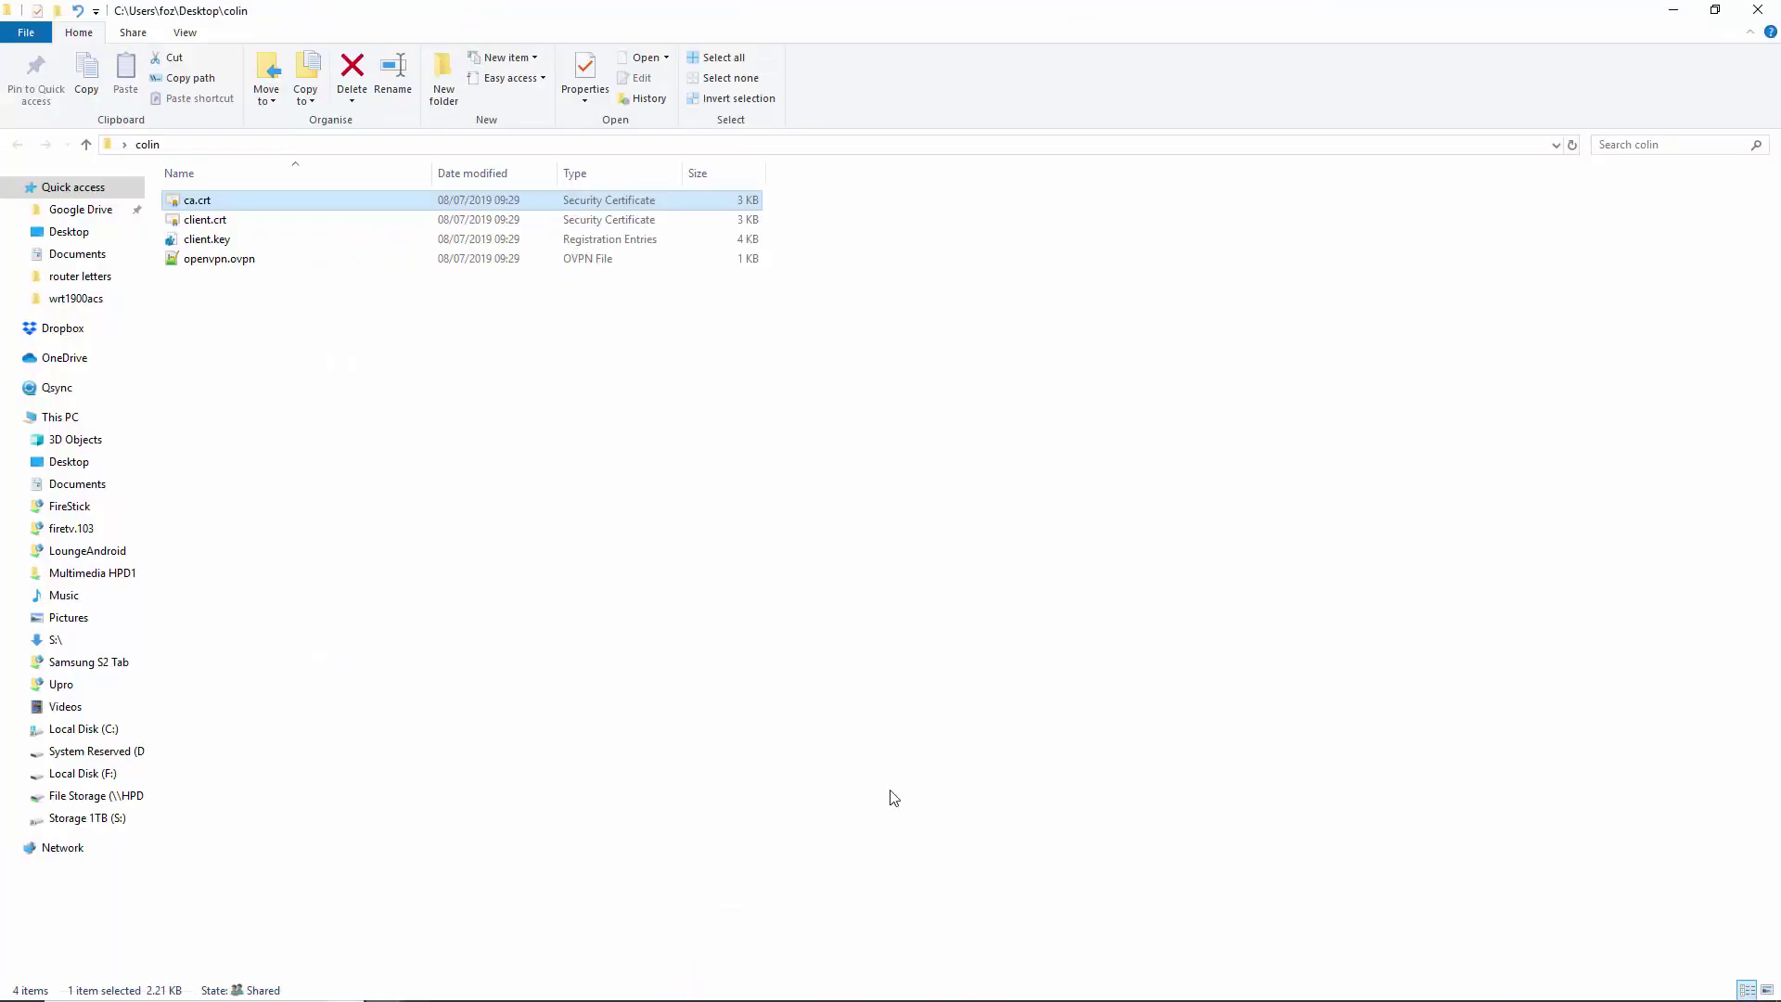
pyautogui.rightClick(208, 226)
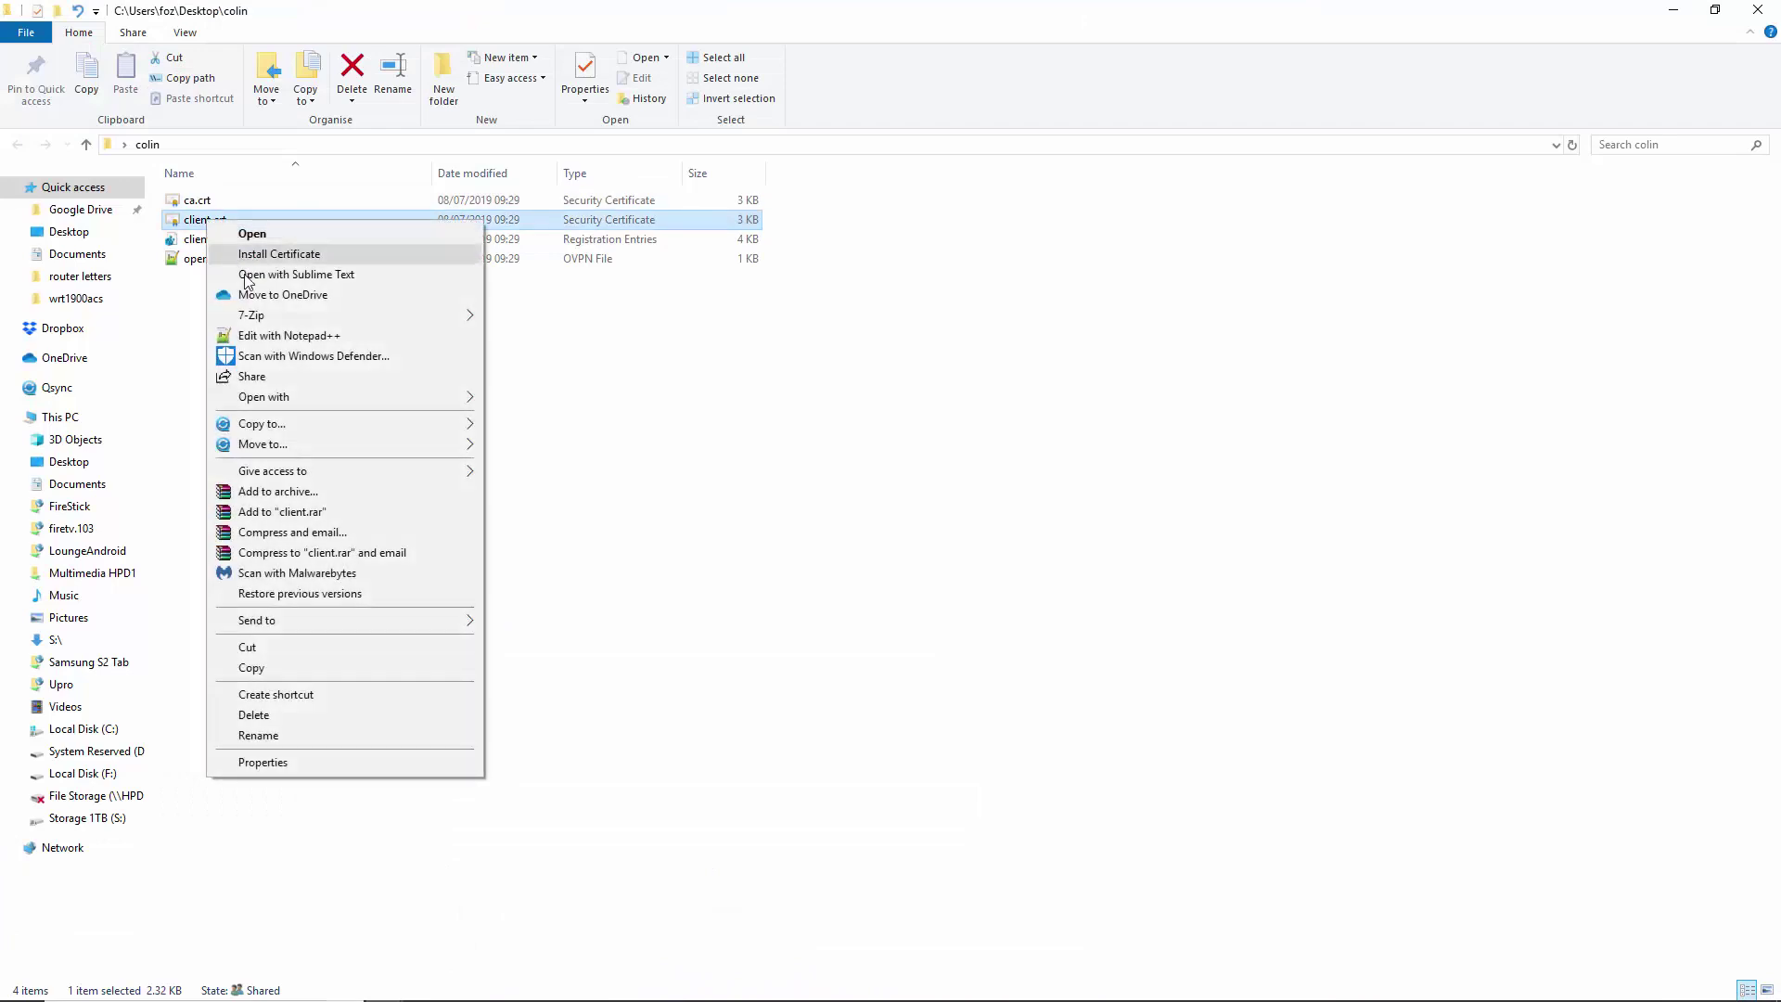
pyautogui.click(249, 337)
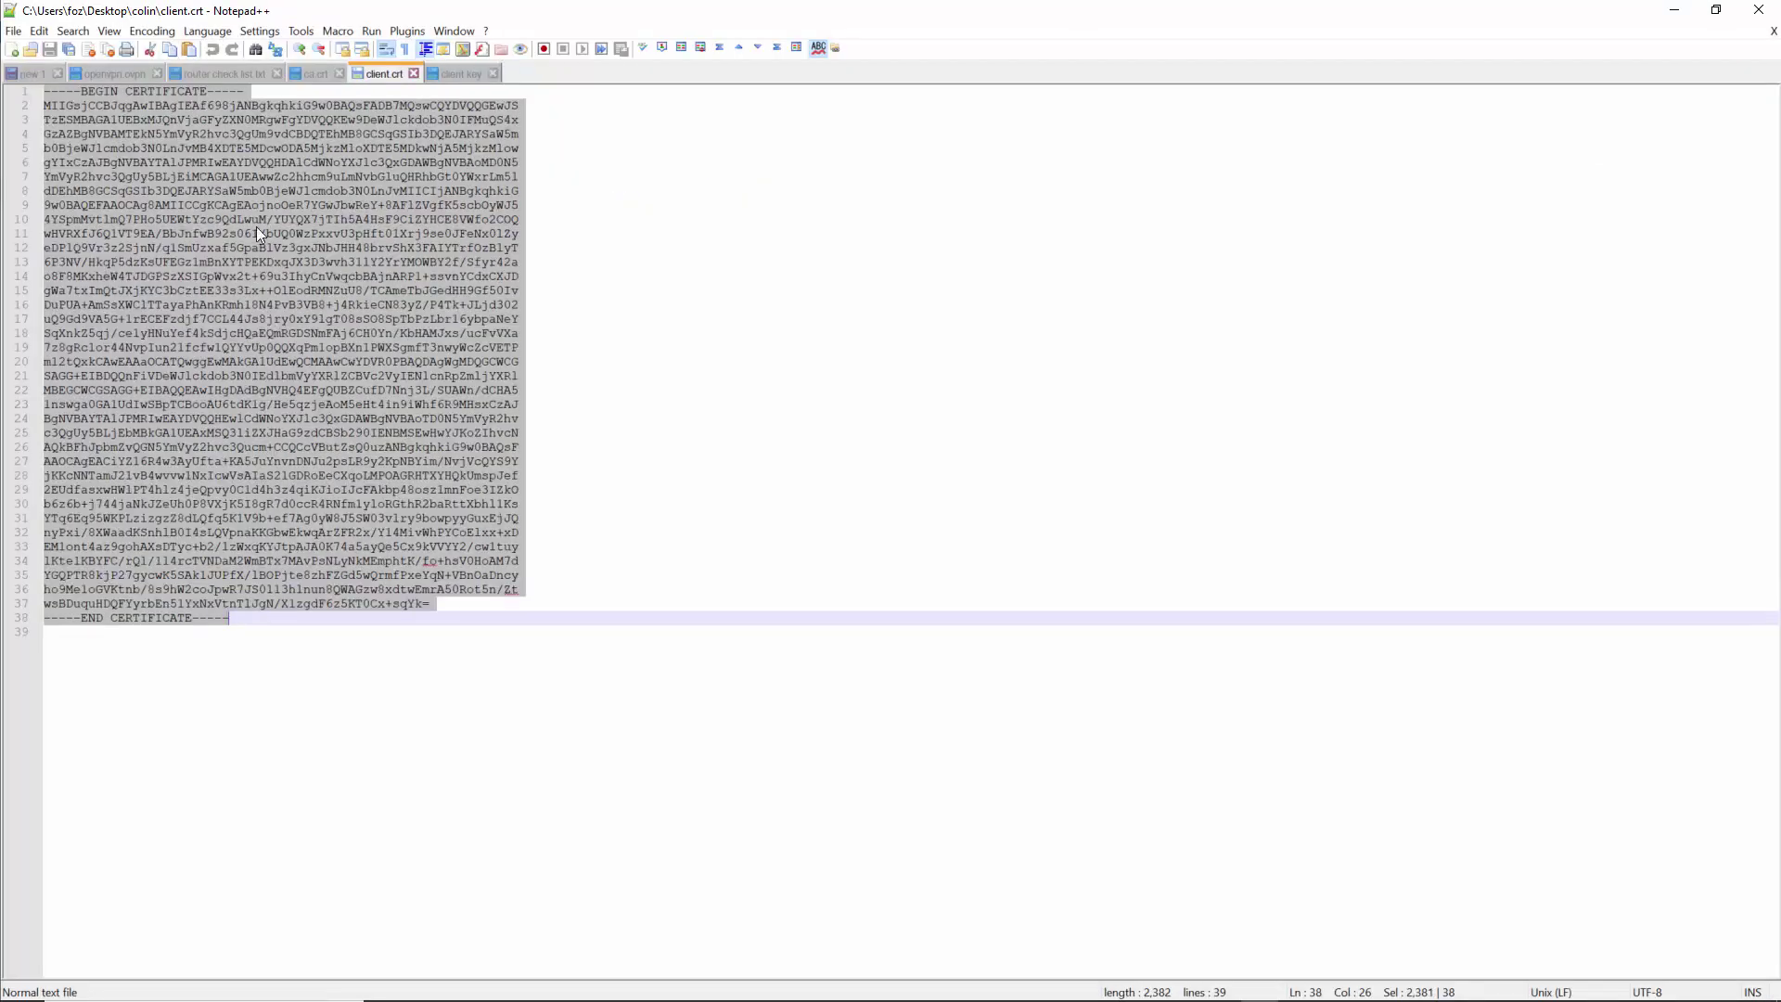
pyautogui.click(54, 94)
pyautogui.moveTo(52, 94)
pyautogui.mouseDown()
pyautogui.moveTo(139, 195)
pyautogui.moveTo(260, 555)
pyautogui.moveTo(246, 617)
pyautogui.moveTo(185, 398)
pyautogui.moveTo(44, 91)
pyautogui.mouseUp()
pyautogui.click(246, 610)
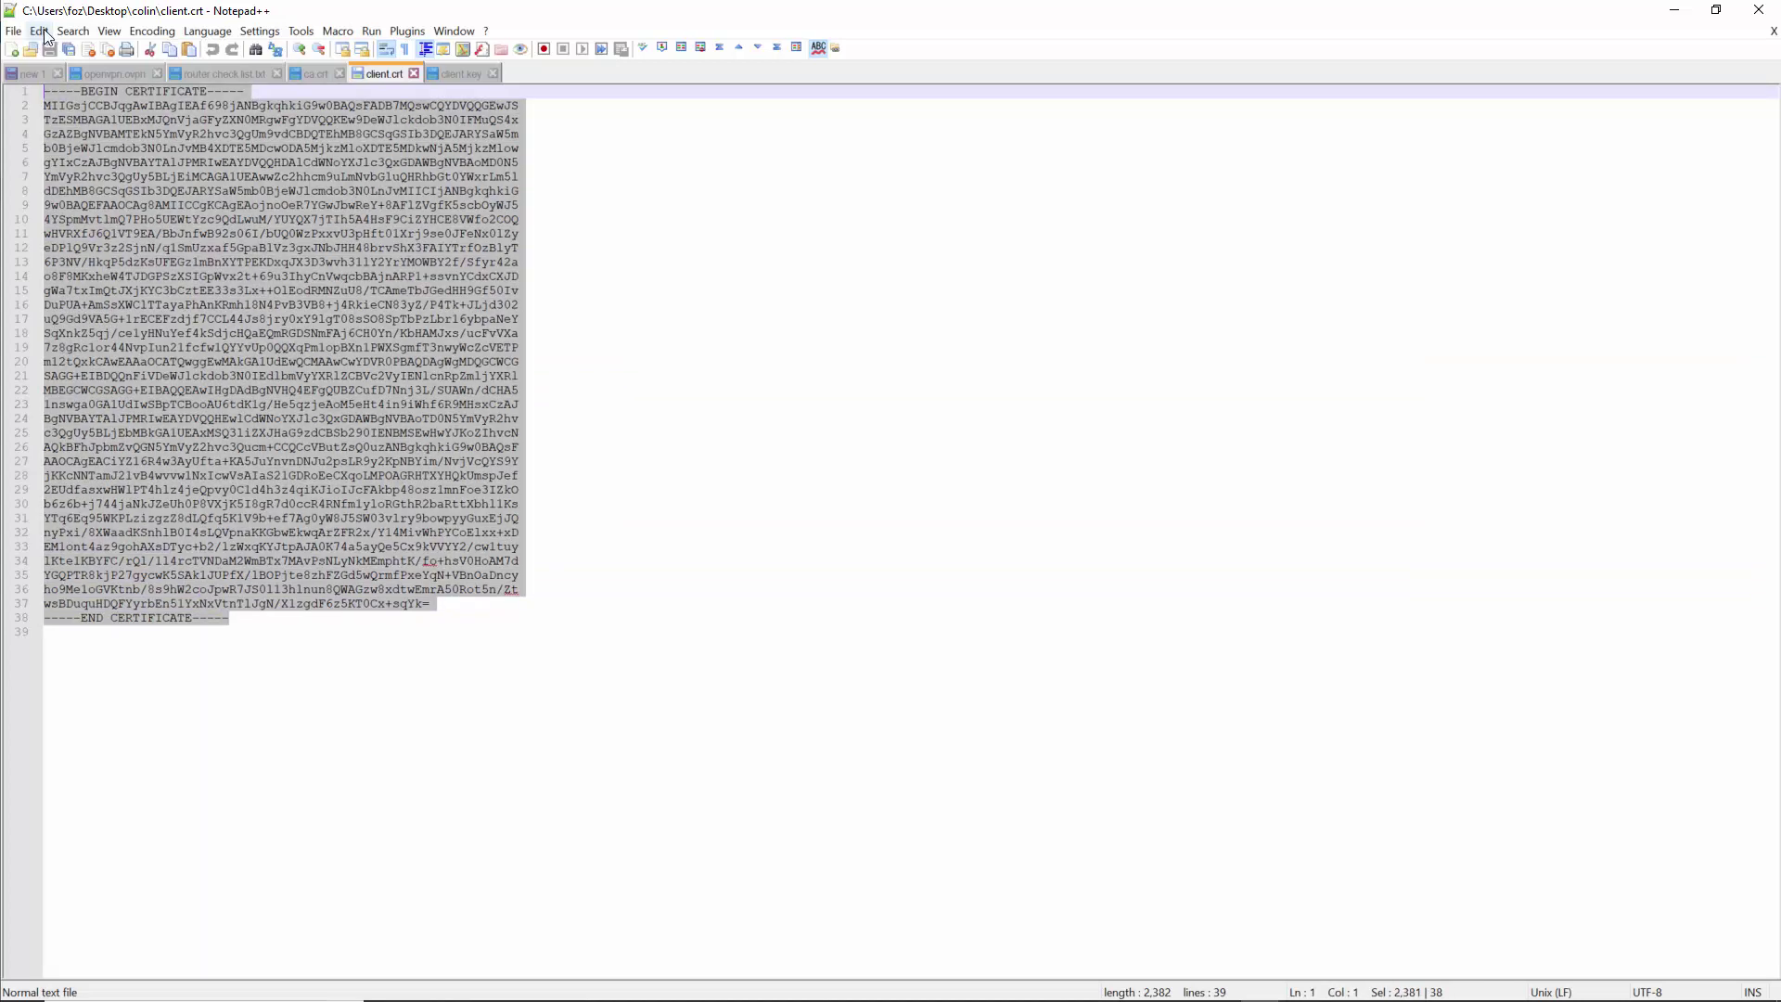
pyautogui.rightClick(132, 231)
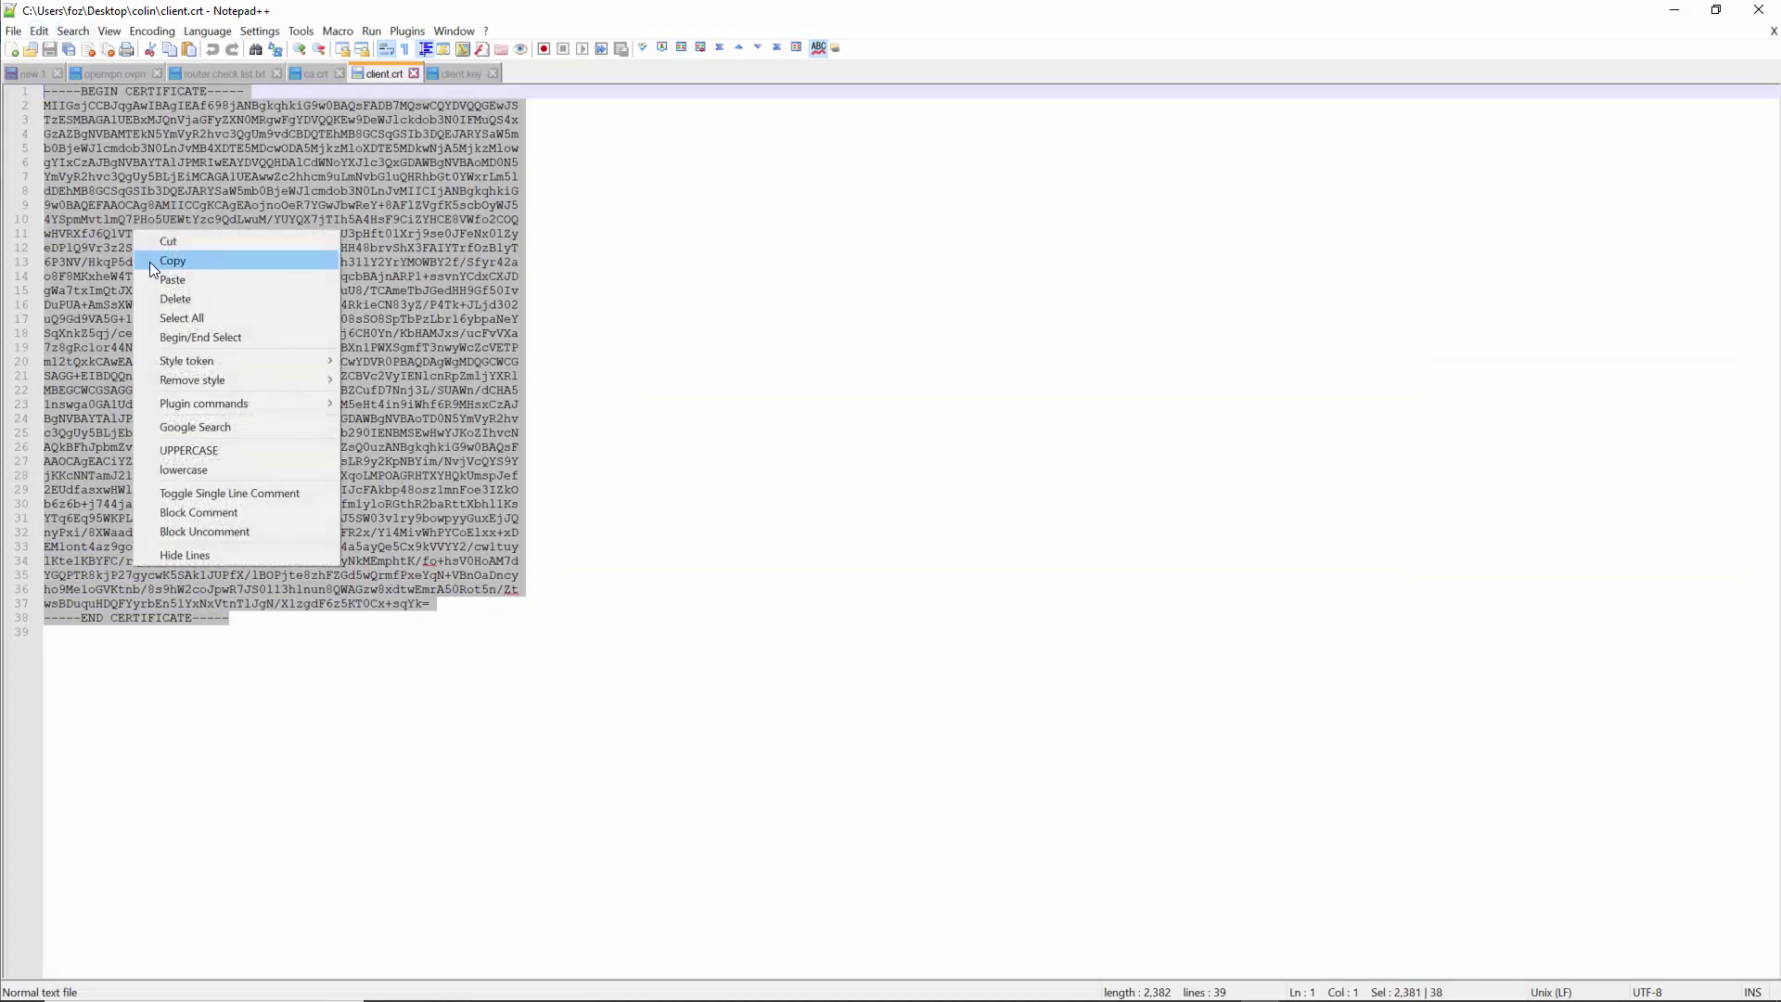
pyautogui.click(148, 262)
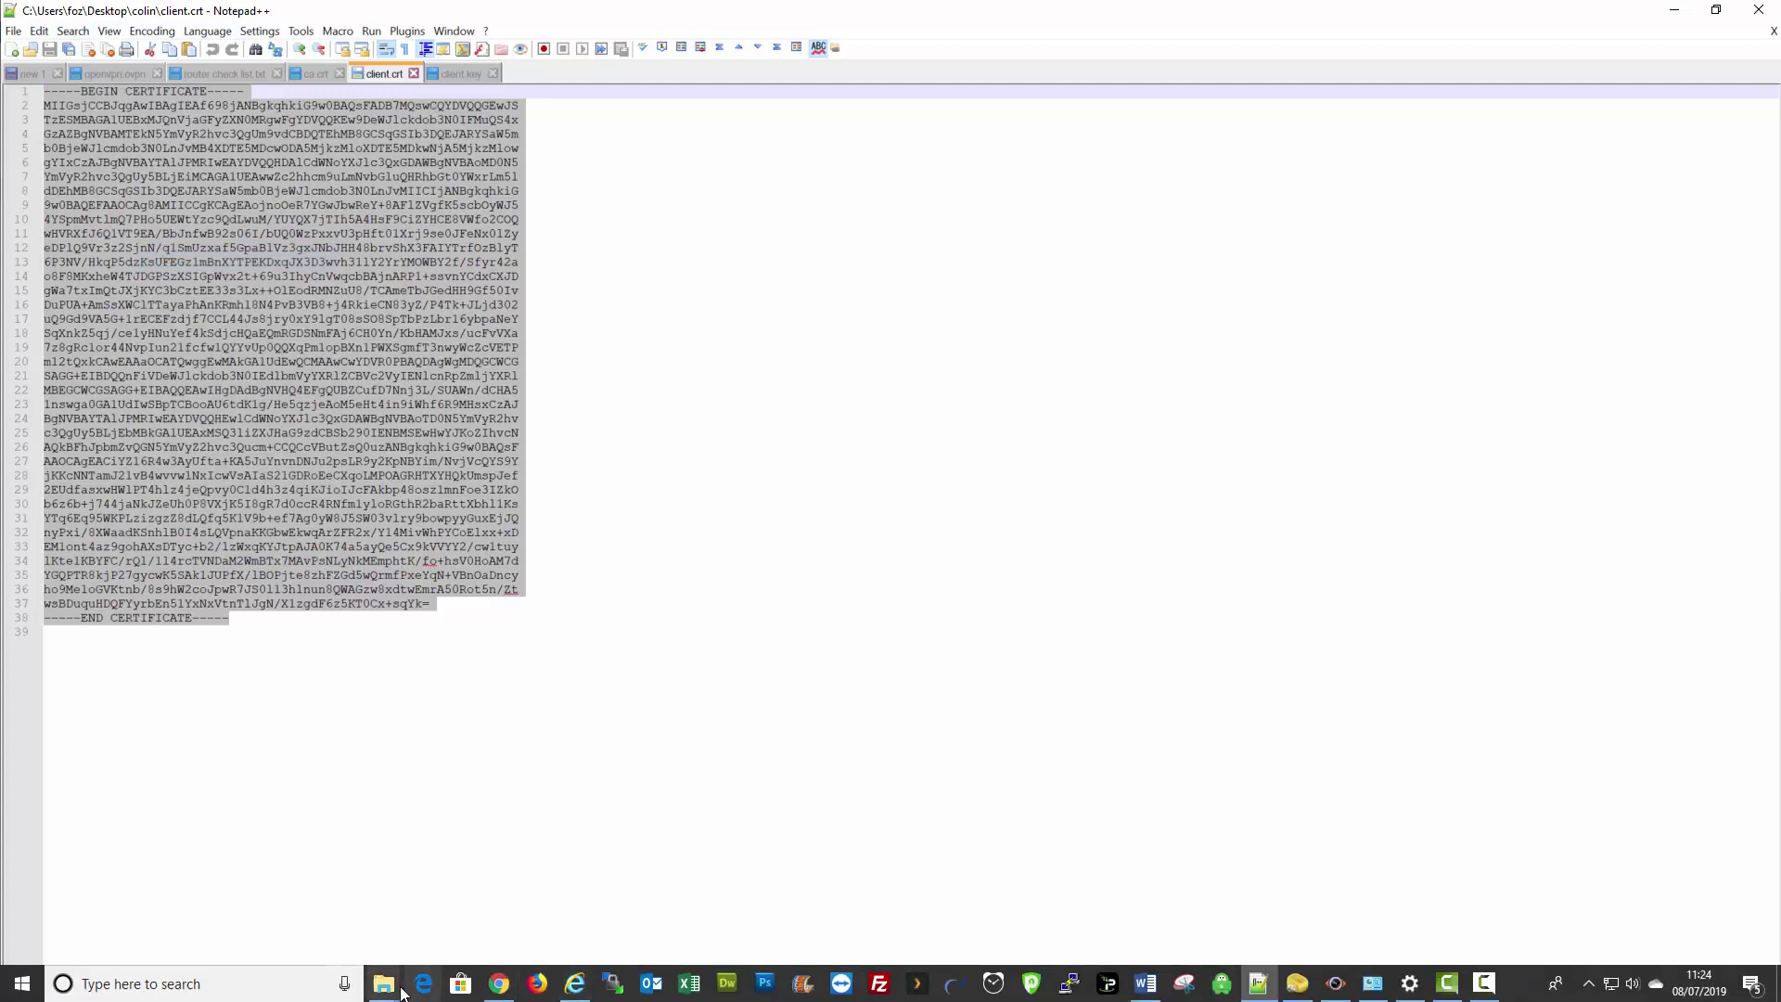
# Step: Return to the DD-WRT page in Chrome and replace the Public Client Cert contents with the copied client.crt certificate
pyautogui.click(499, 997)
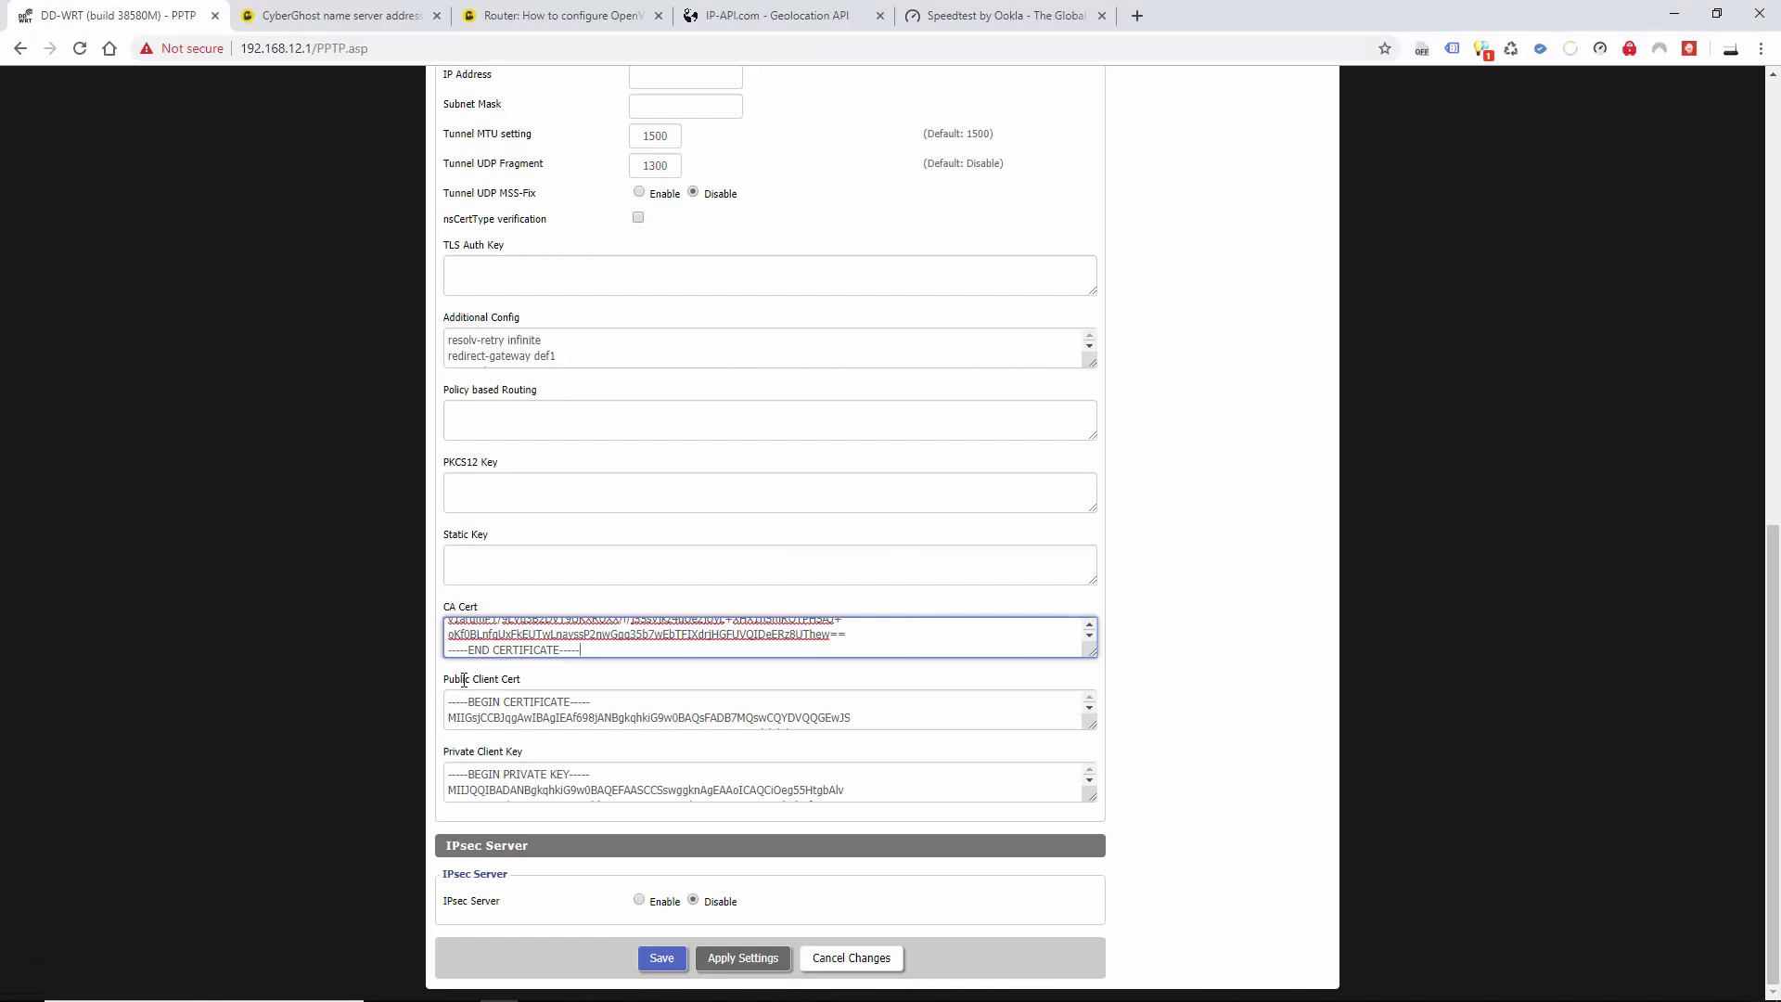
pyautogui.moveTo(522, 681); pyautogui.dragTo(475, 677)
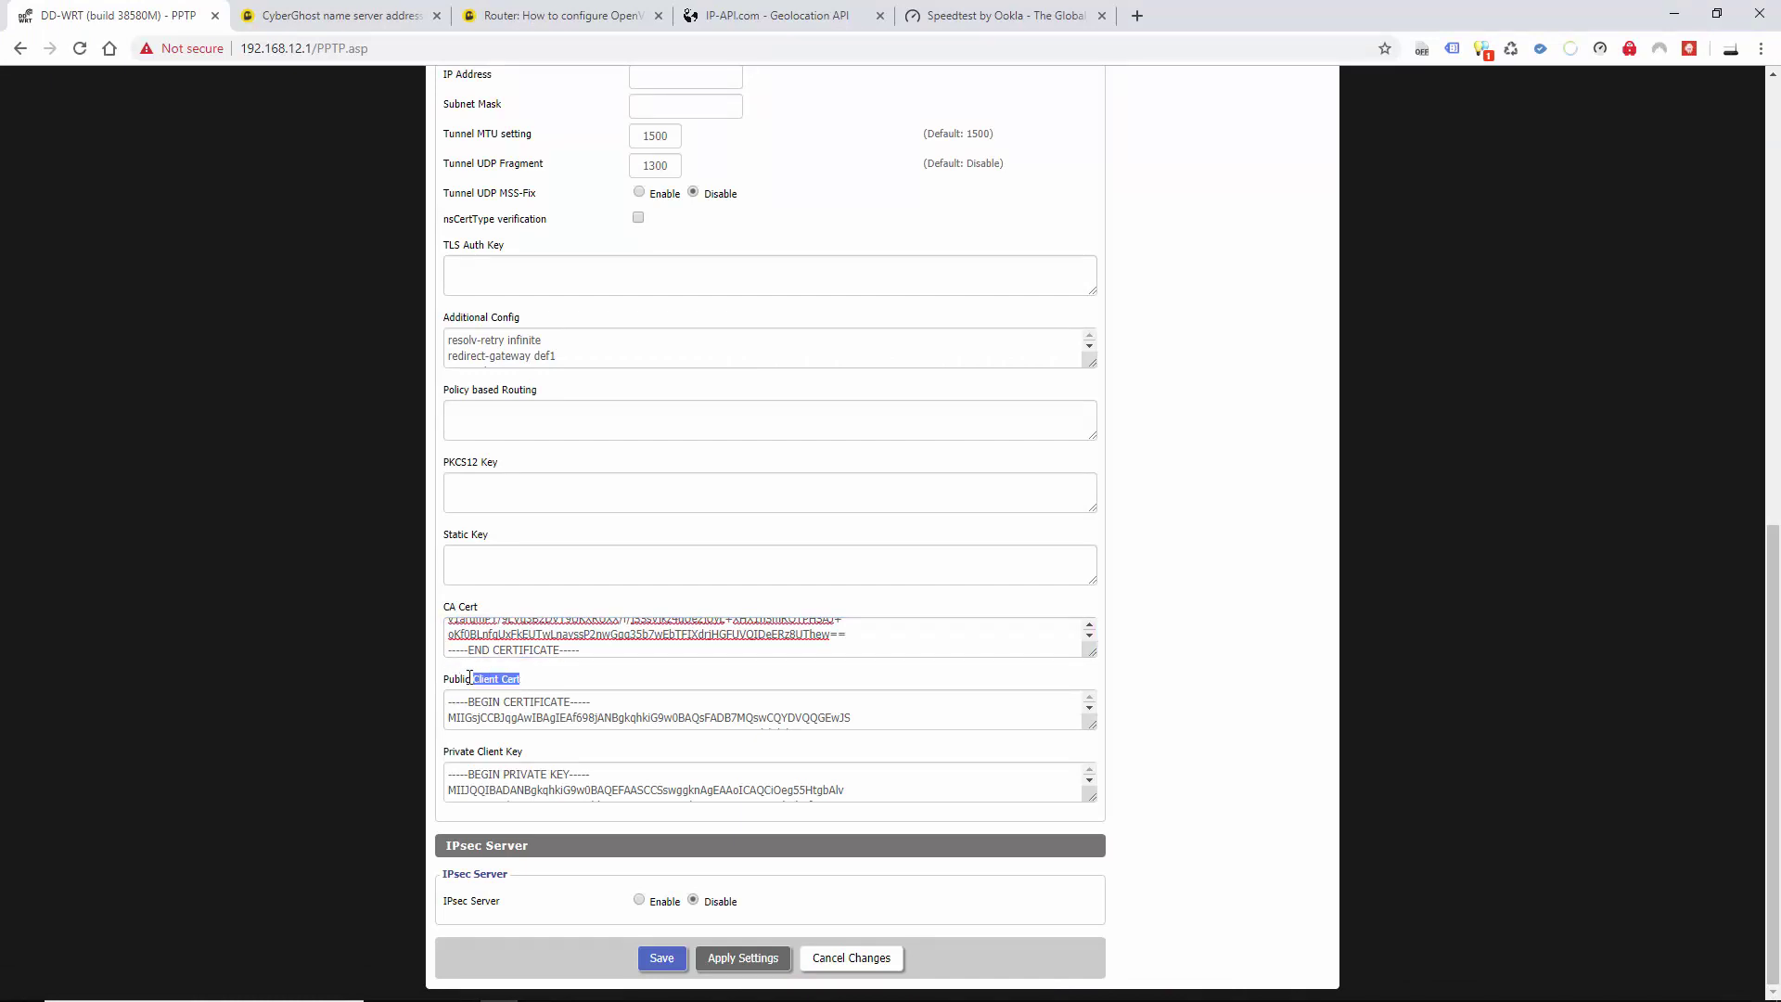
pyautogui.moveTo(485, 700); pyautogui.dragTo(735, 759)
pyautogui.press('Delete')
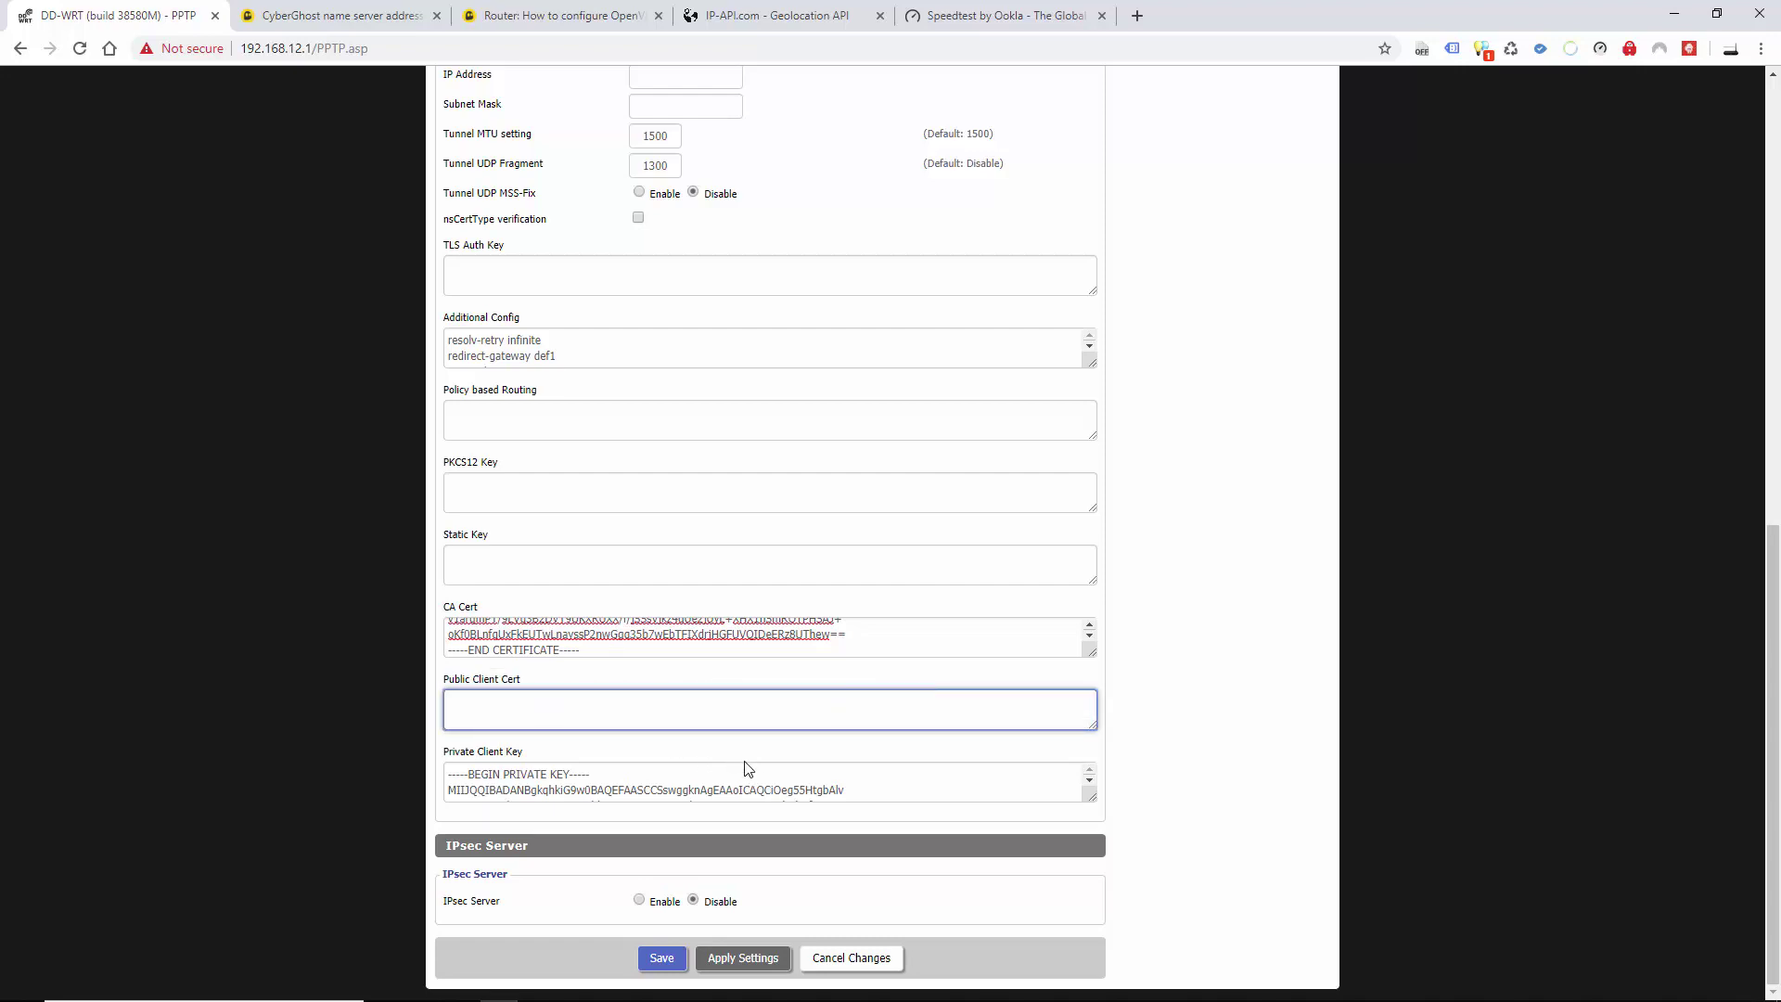
pyautogui.rightClick(456, 707)
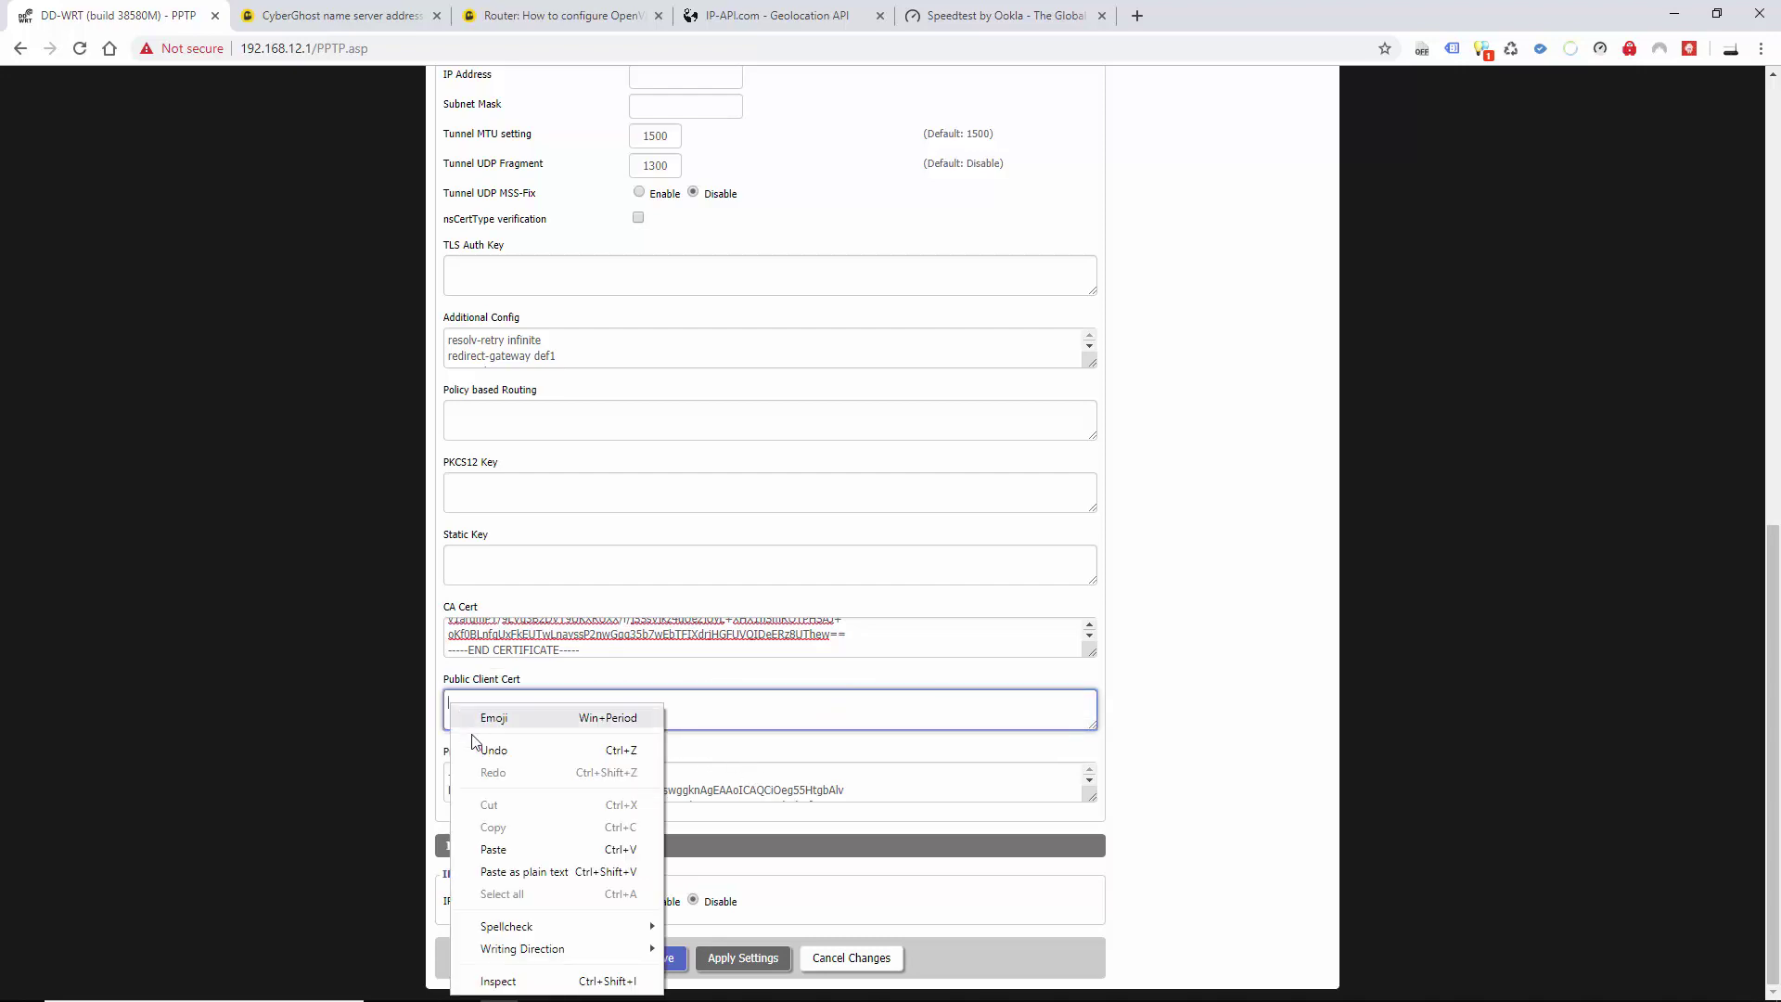
pyautogui.click(513, 847)
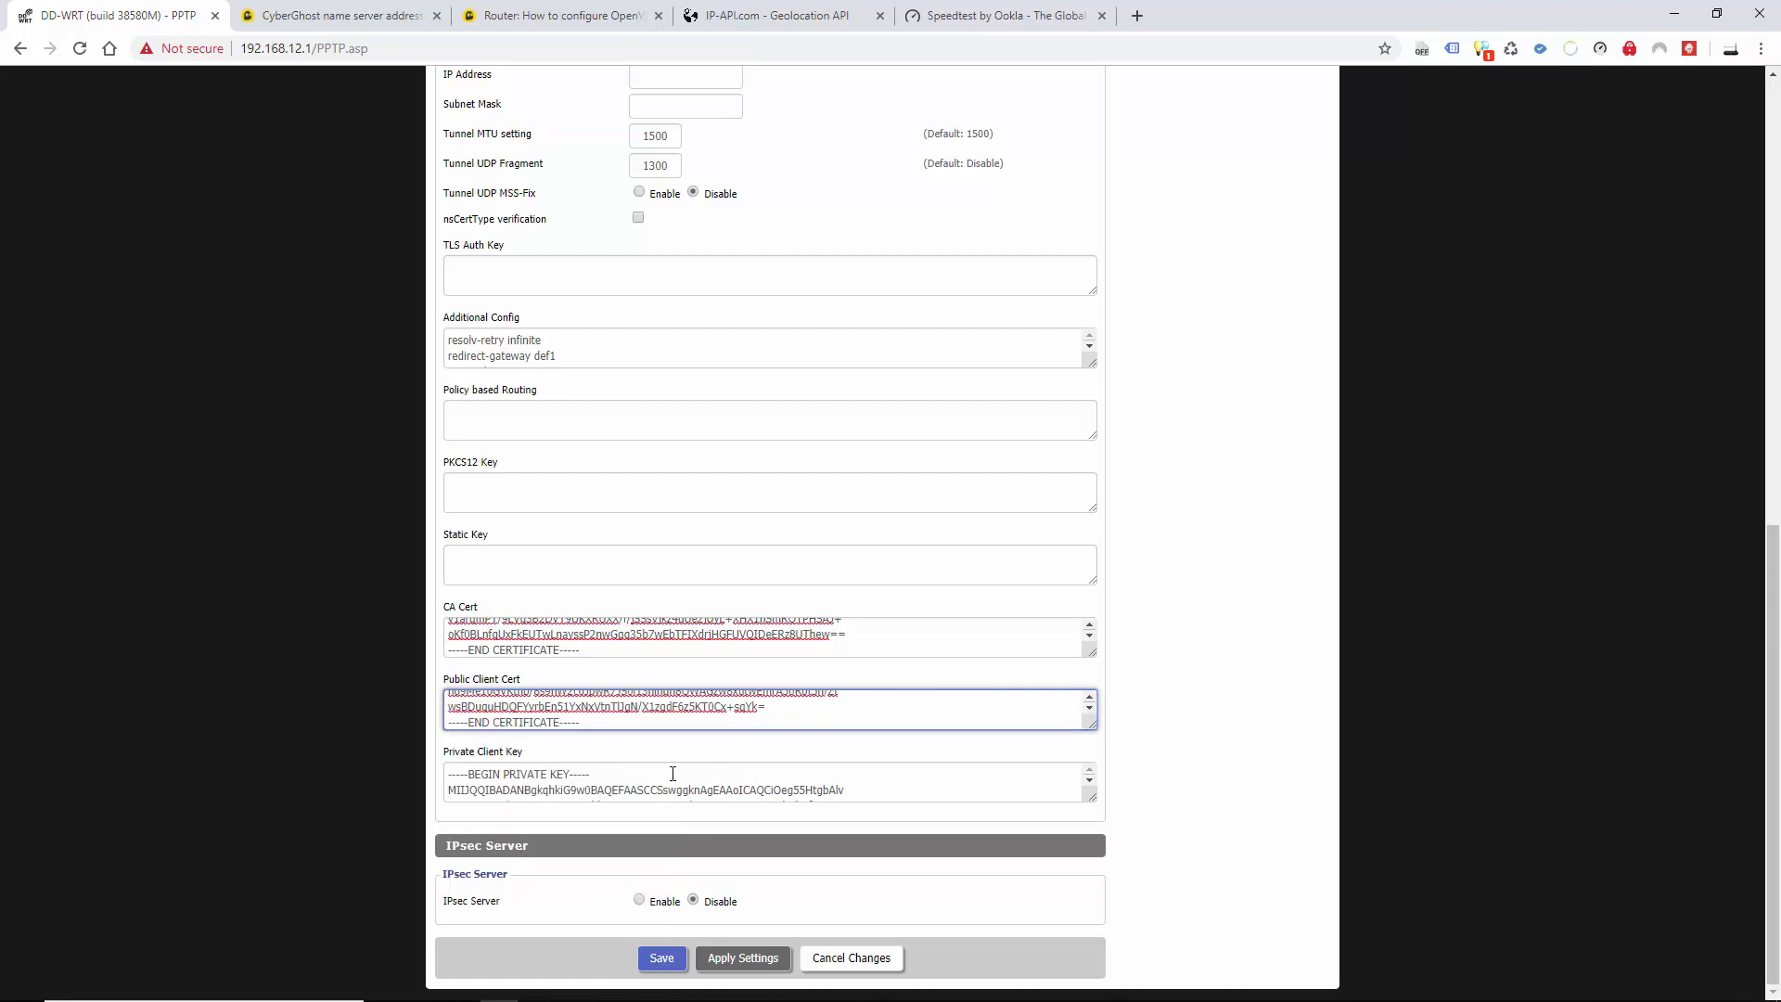
# Step: Switch to the configuration folder, open client.key in Notepad++, copy the full private key and minimize the editor
pyautogui.moveTo(840, 991)
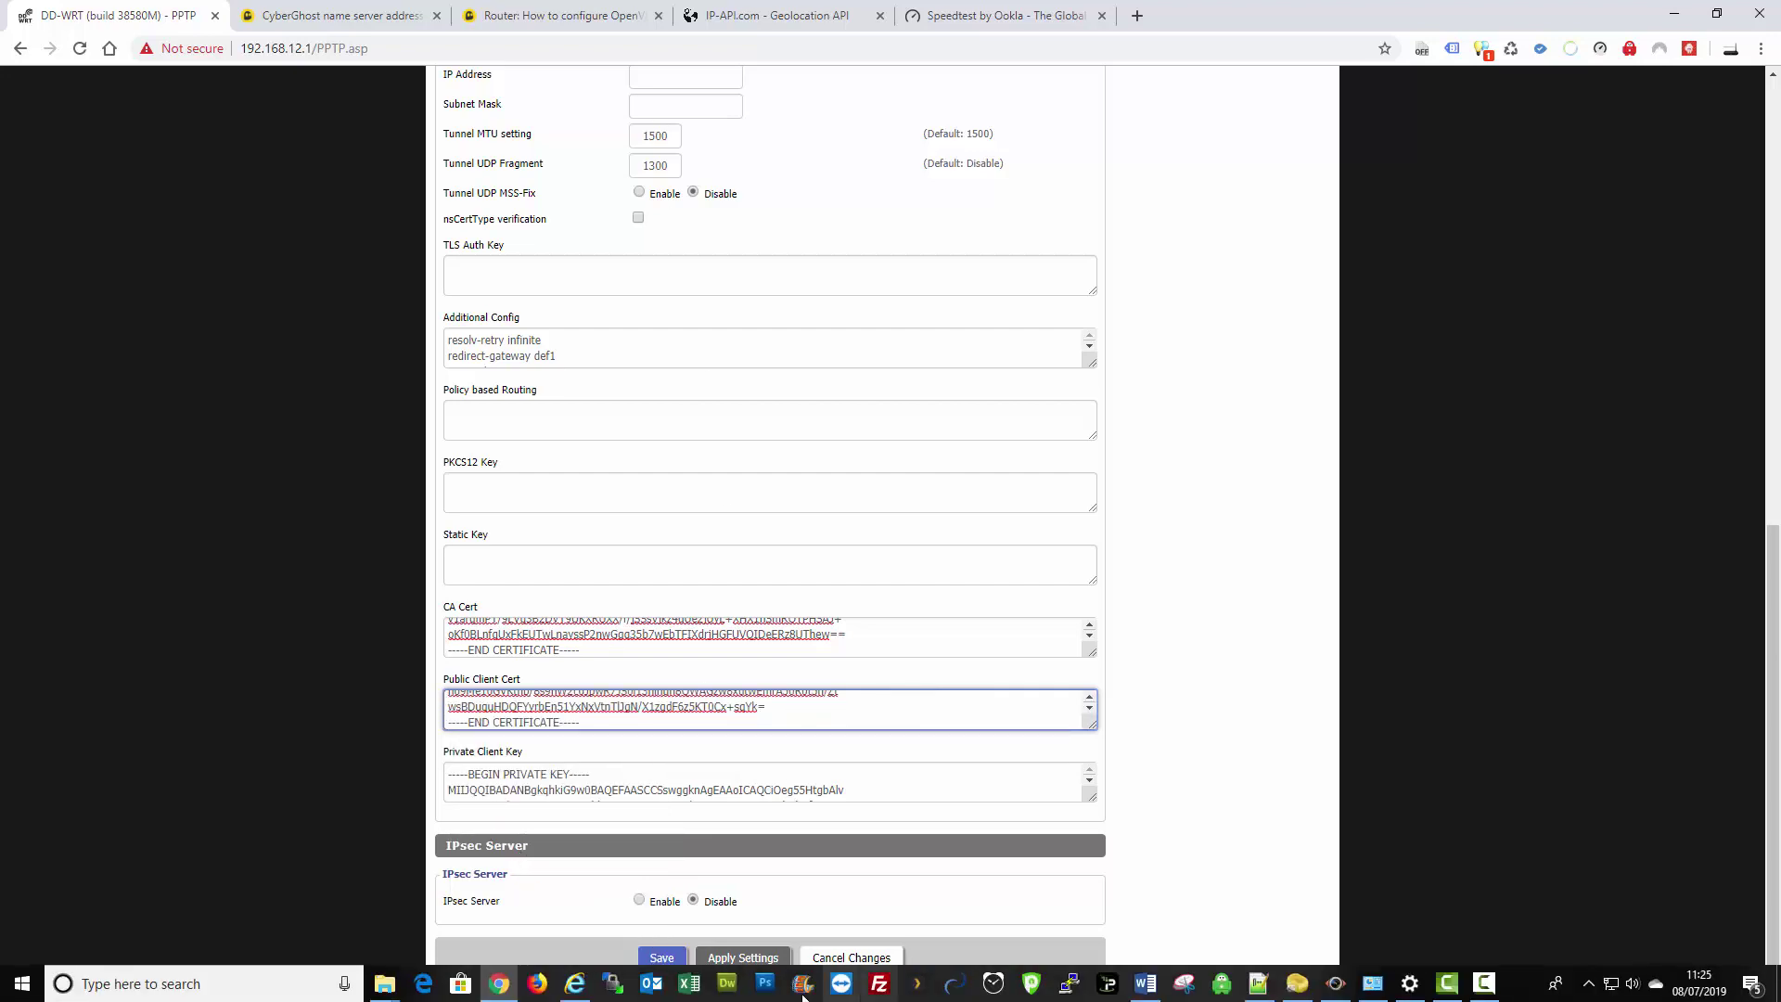
pyautogui.moveTo(399, 989)
pyautogui.click(536, 900)
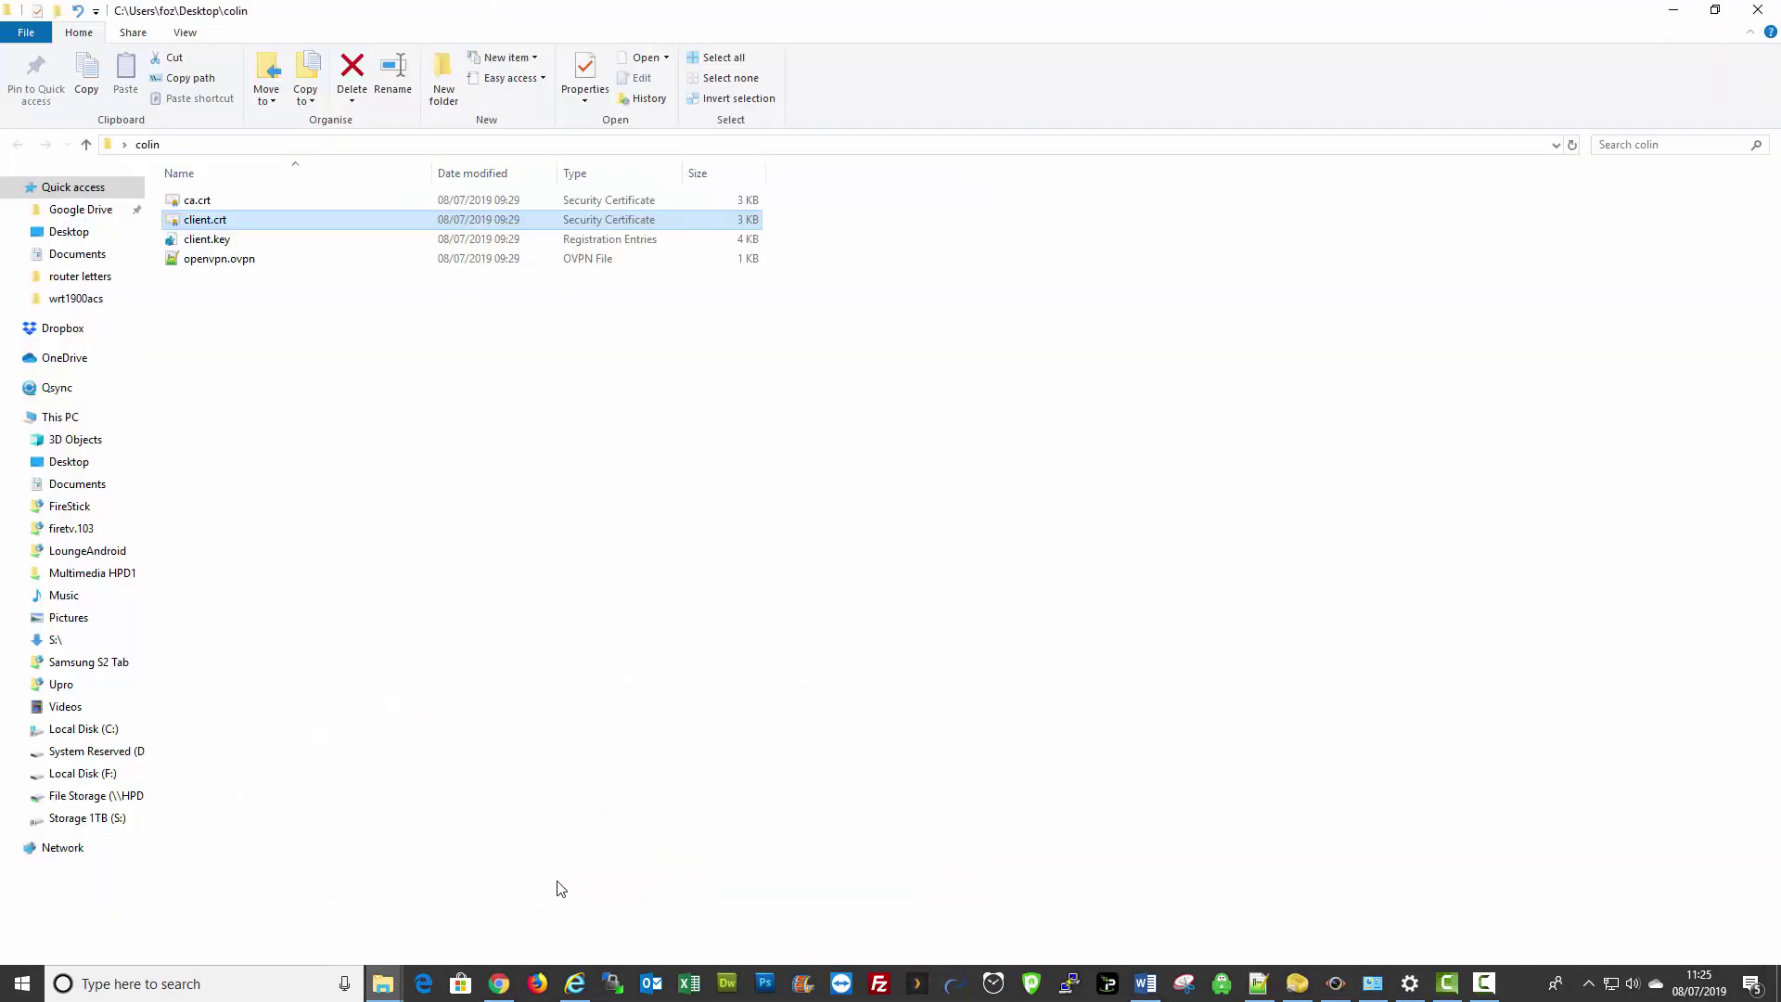
pyautogui.click(219, 243)
pyautogui.rightClick(219, 243)
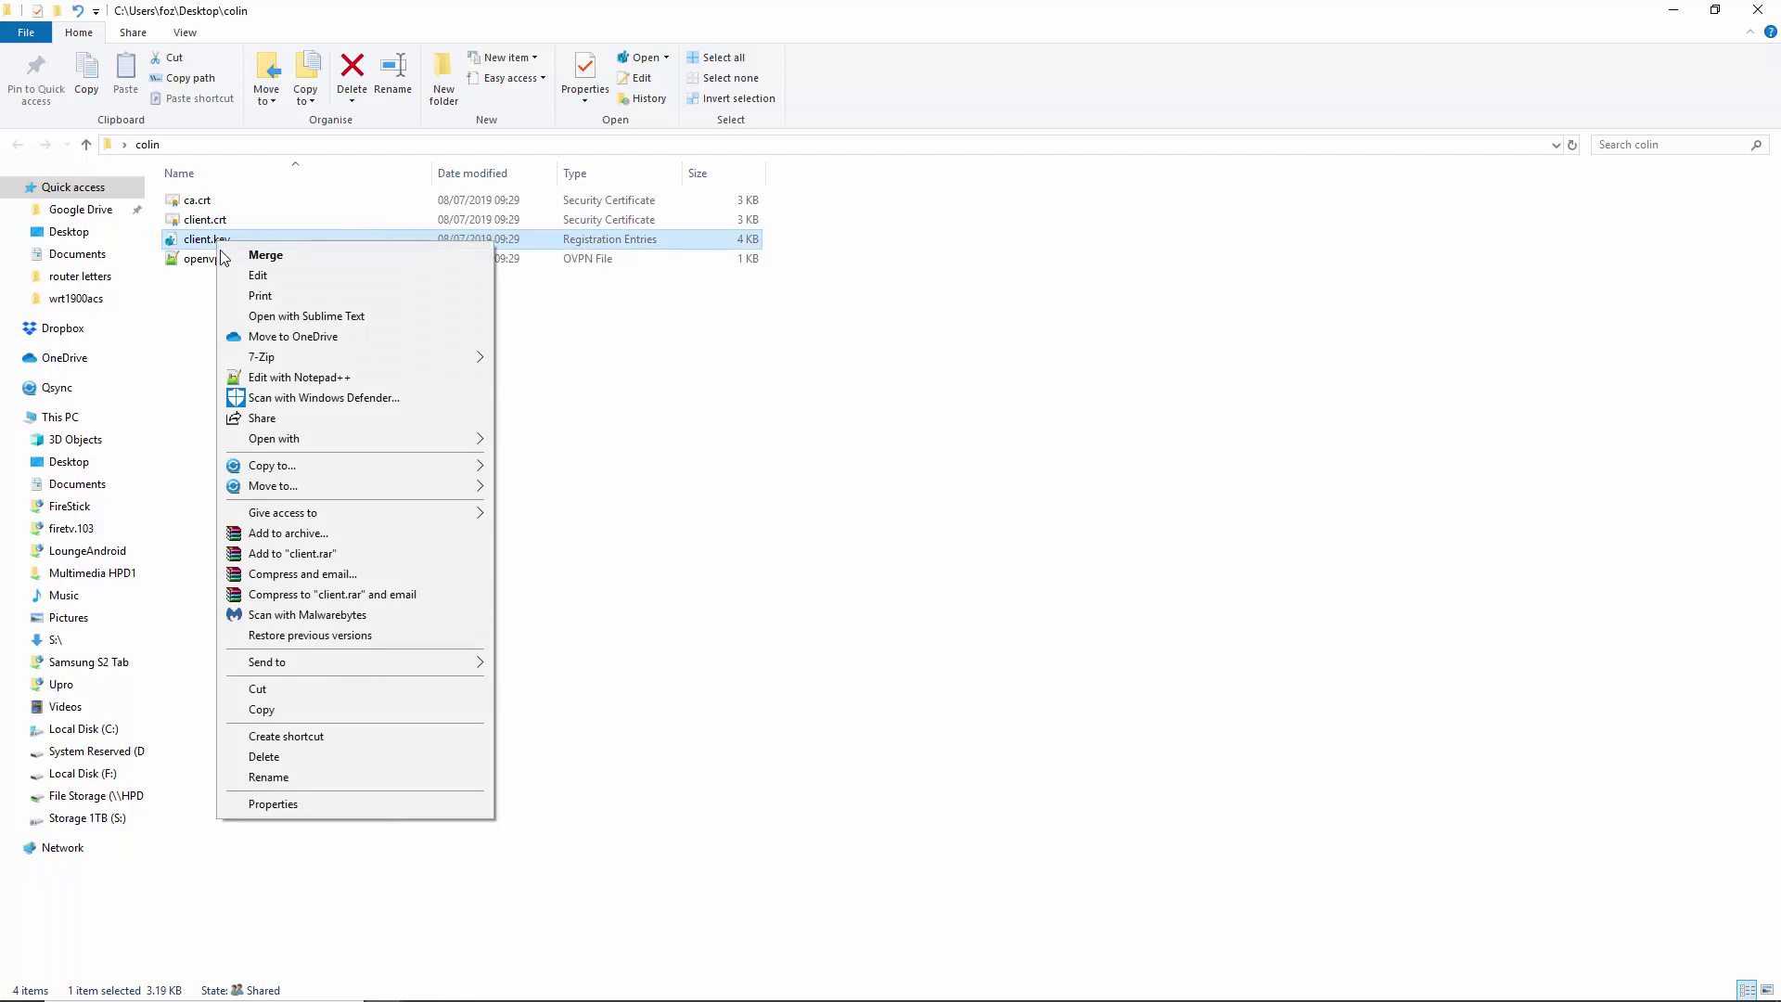
pyautogui.click(253, 375)
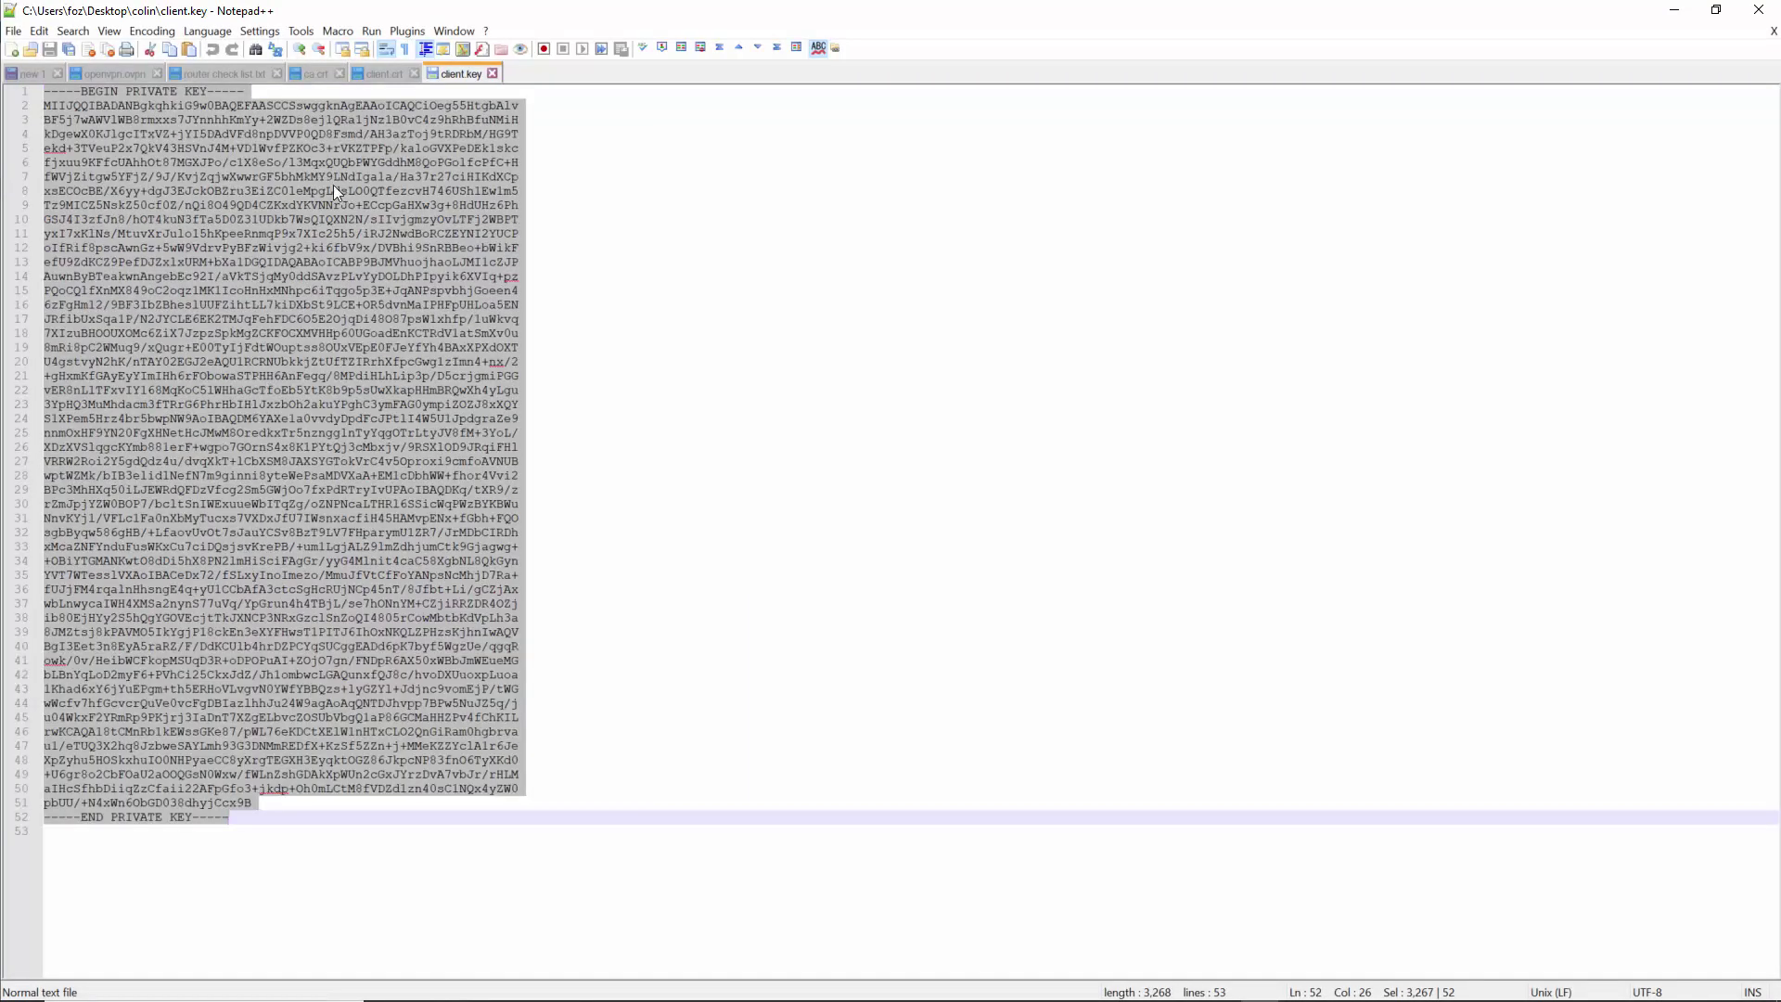
pyautogui.rightClick(368, 276)
pyautogui.click(399, 308)
pyautogui.click(1675, 11)
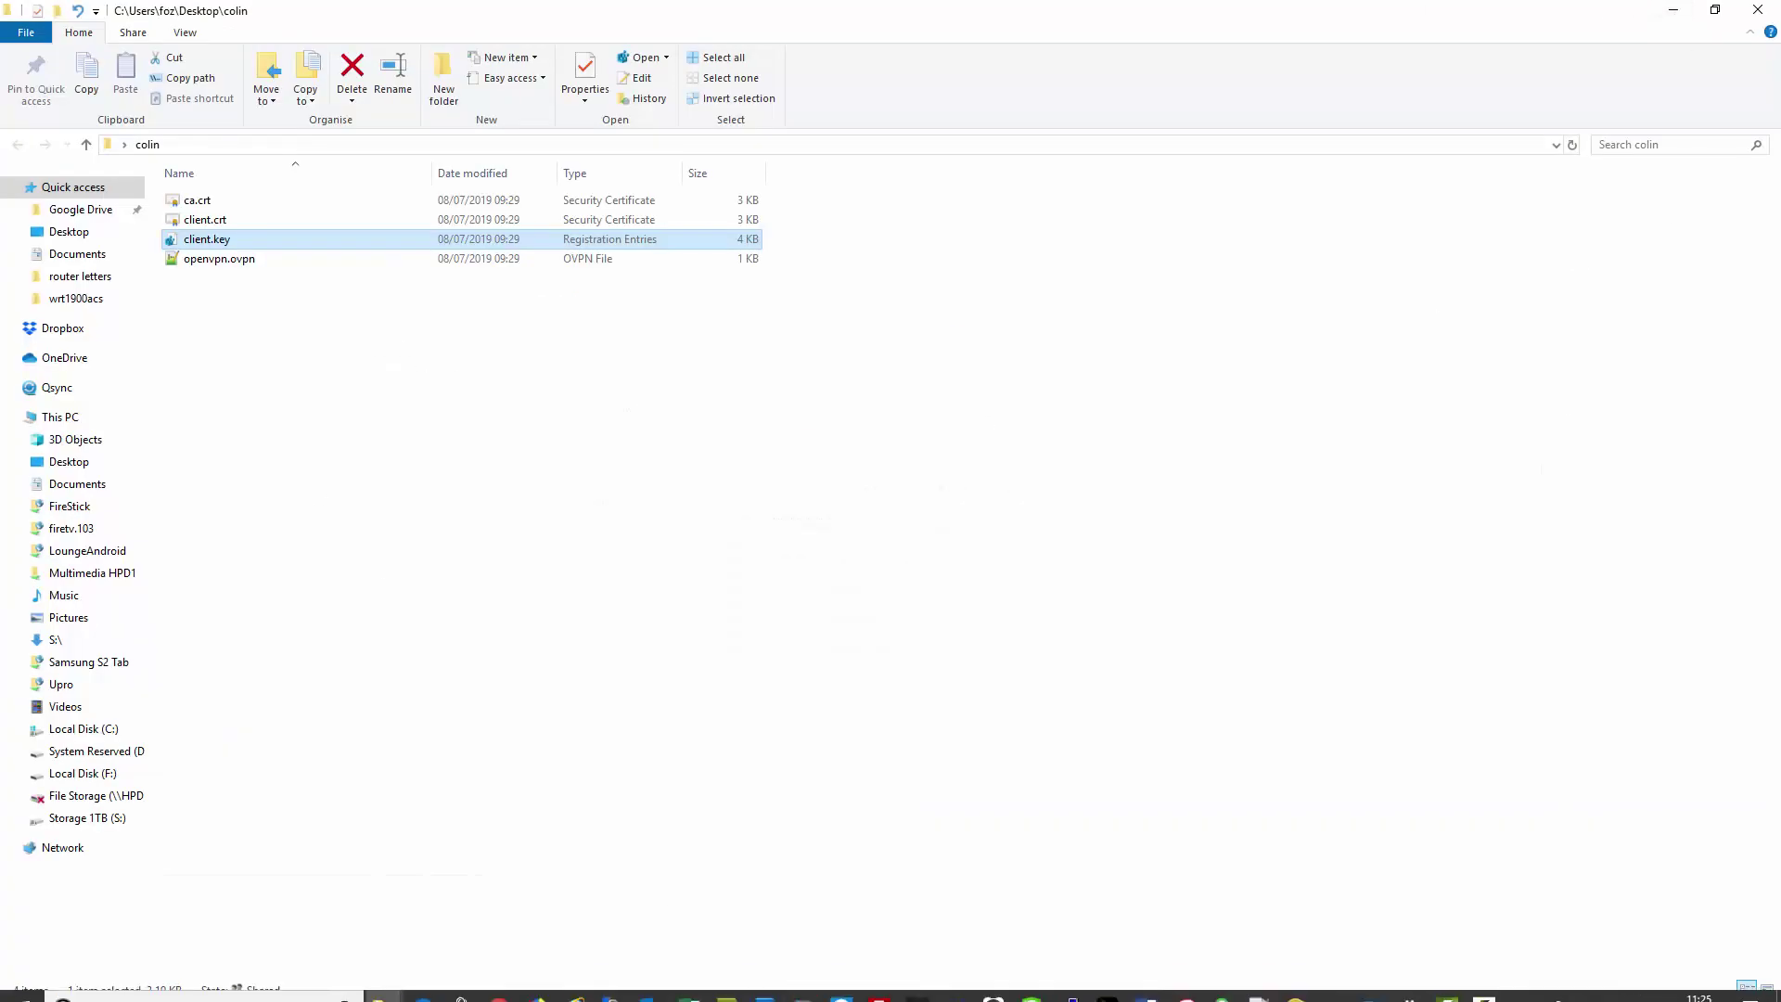
# Step: Return to the DD-WRT page in Chrome, replace the Private Client Key contents with the copied private key, and apply the settings
pyautogui.click(499, 983)
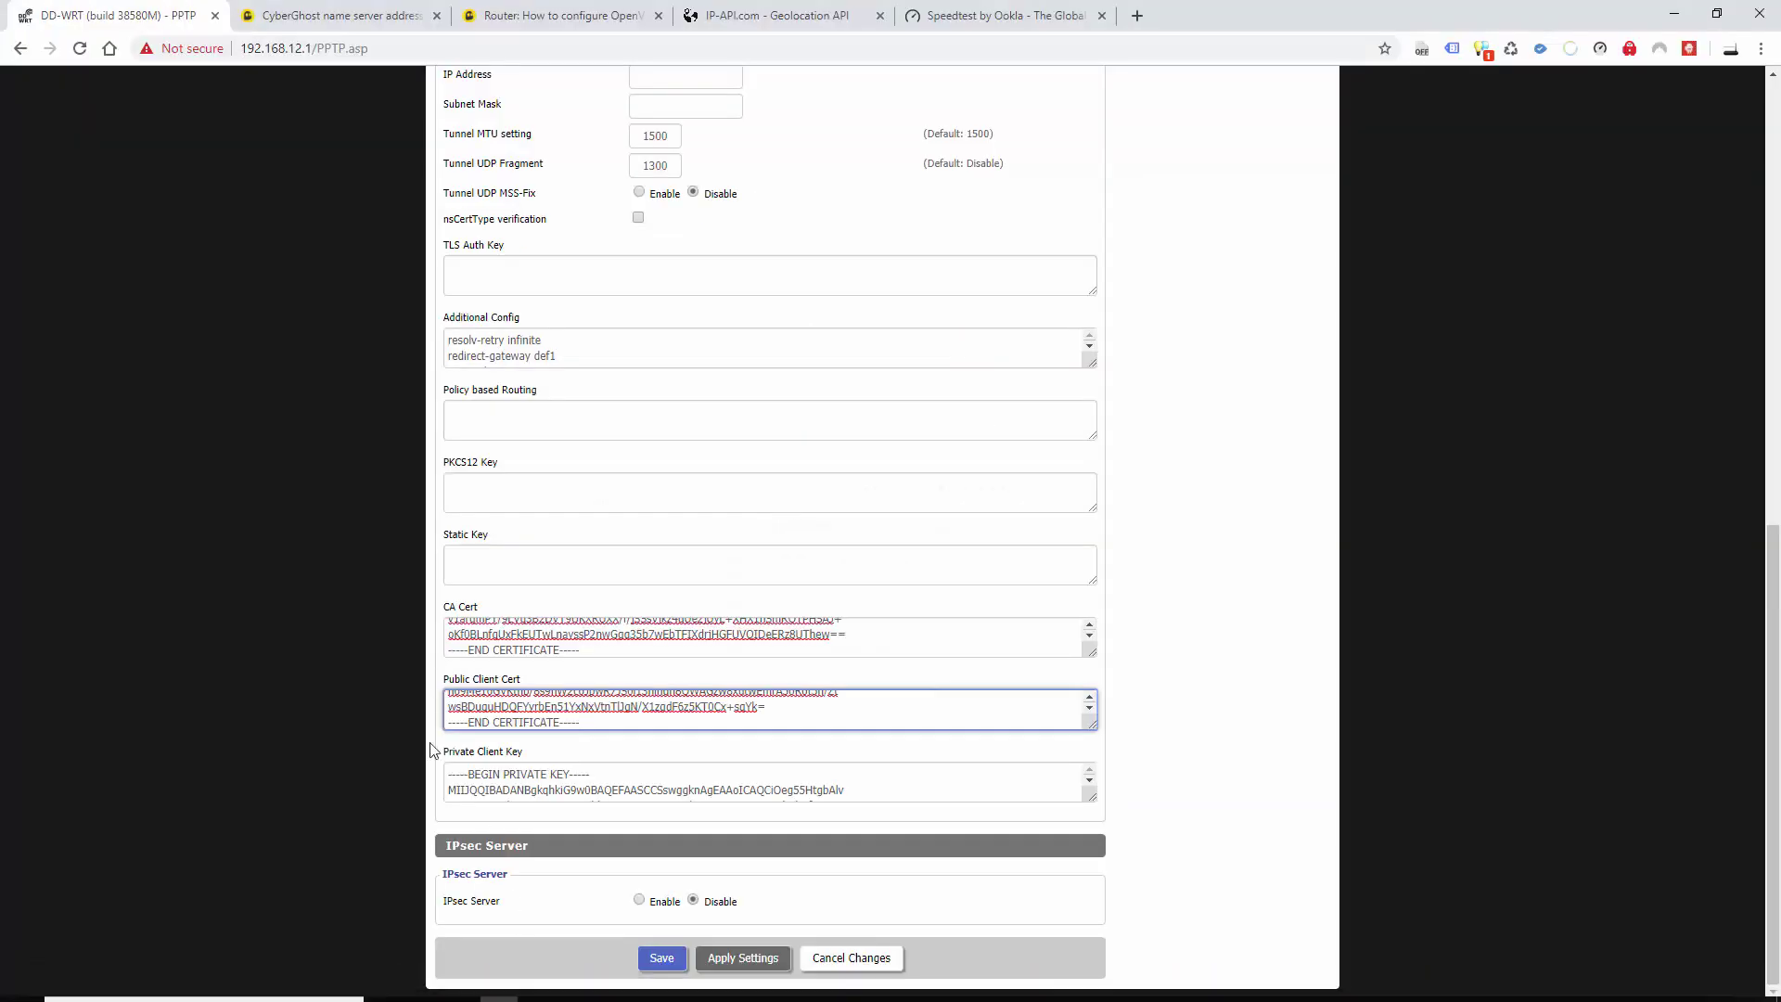
pyautogui.moveTo(449, 774); pyautogui.dragTo(888, 827)
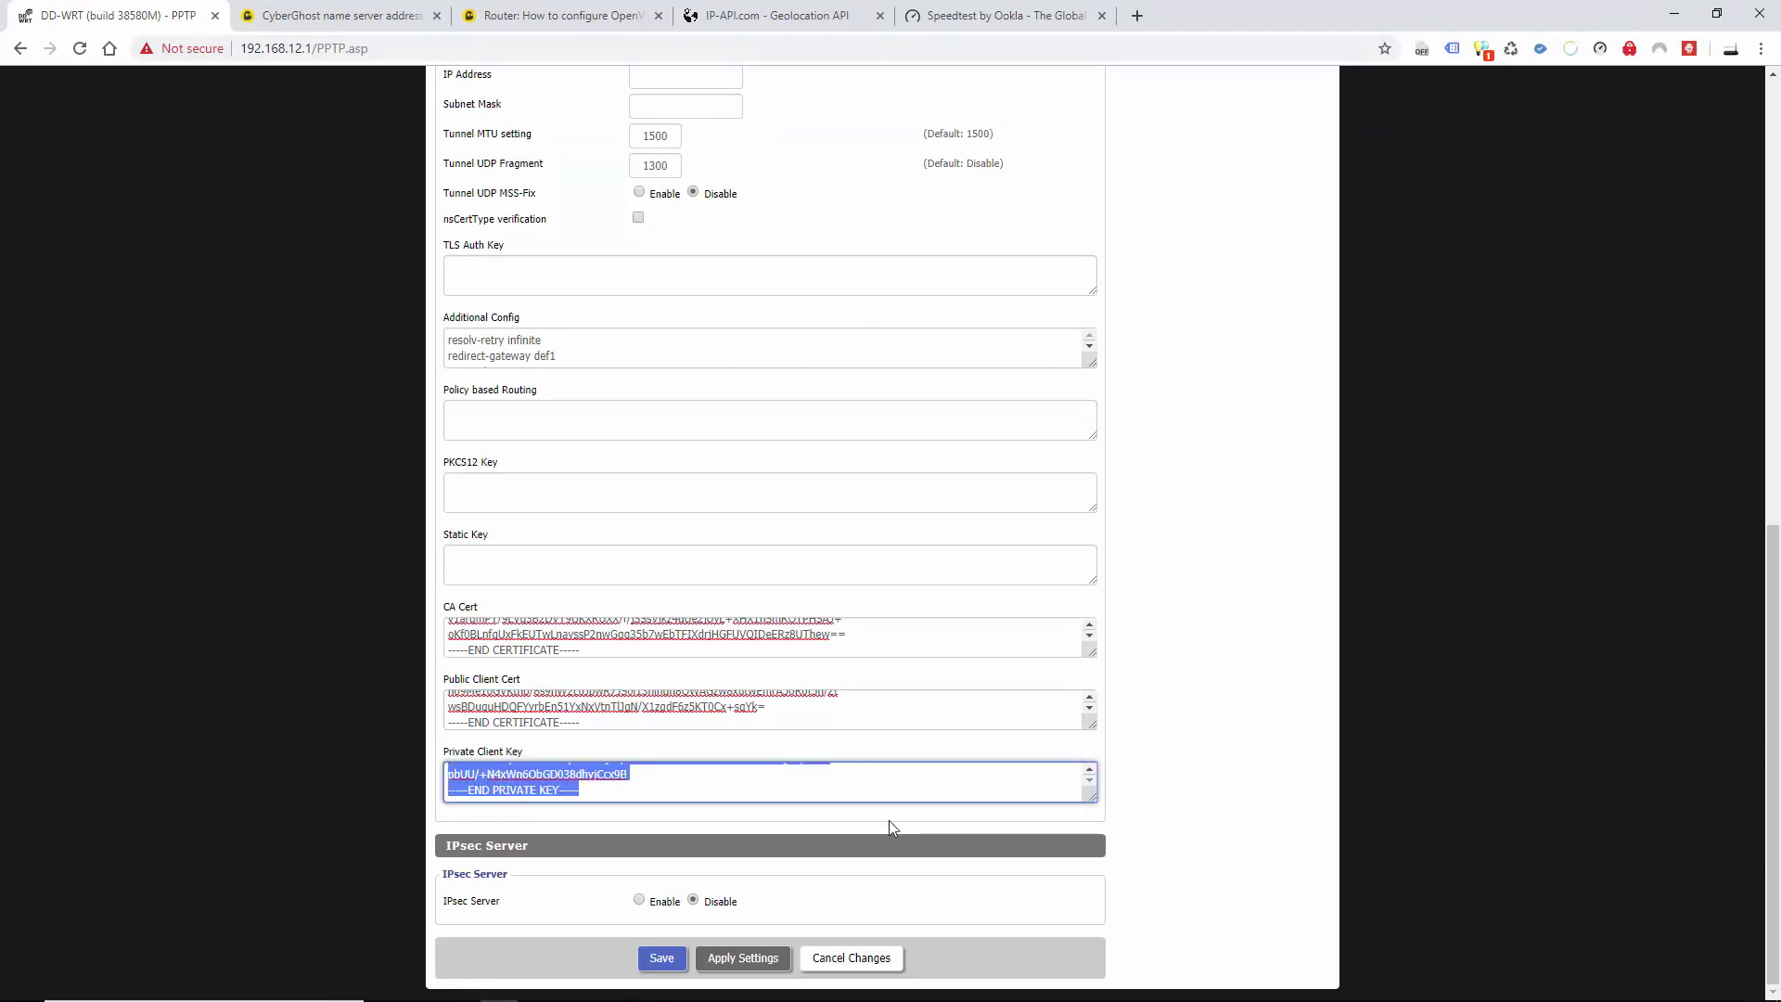
pyautogui.press('Delete')
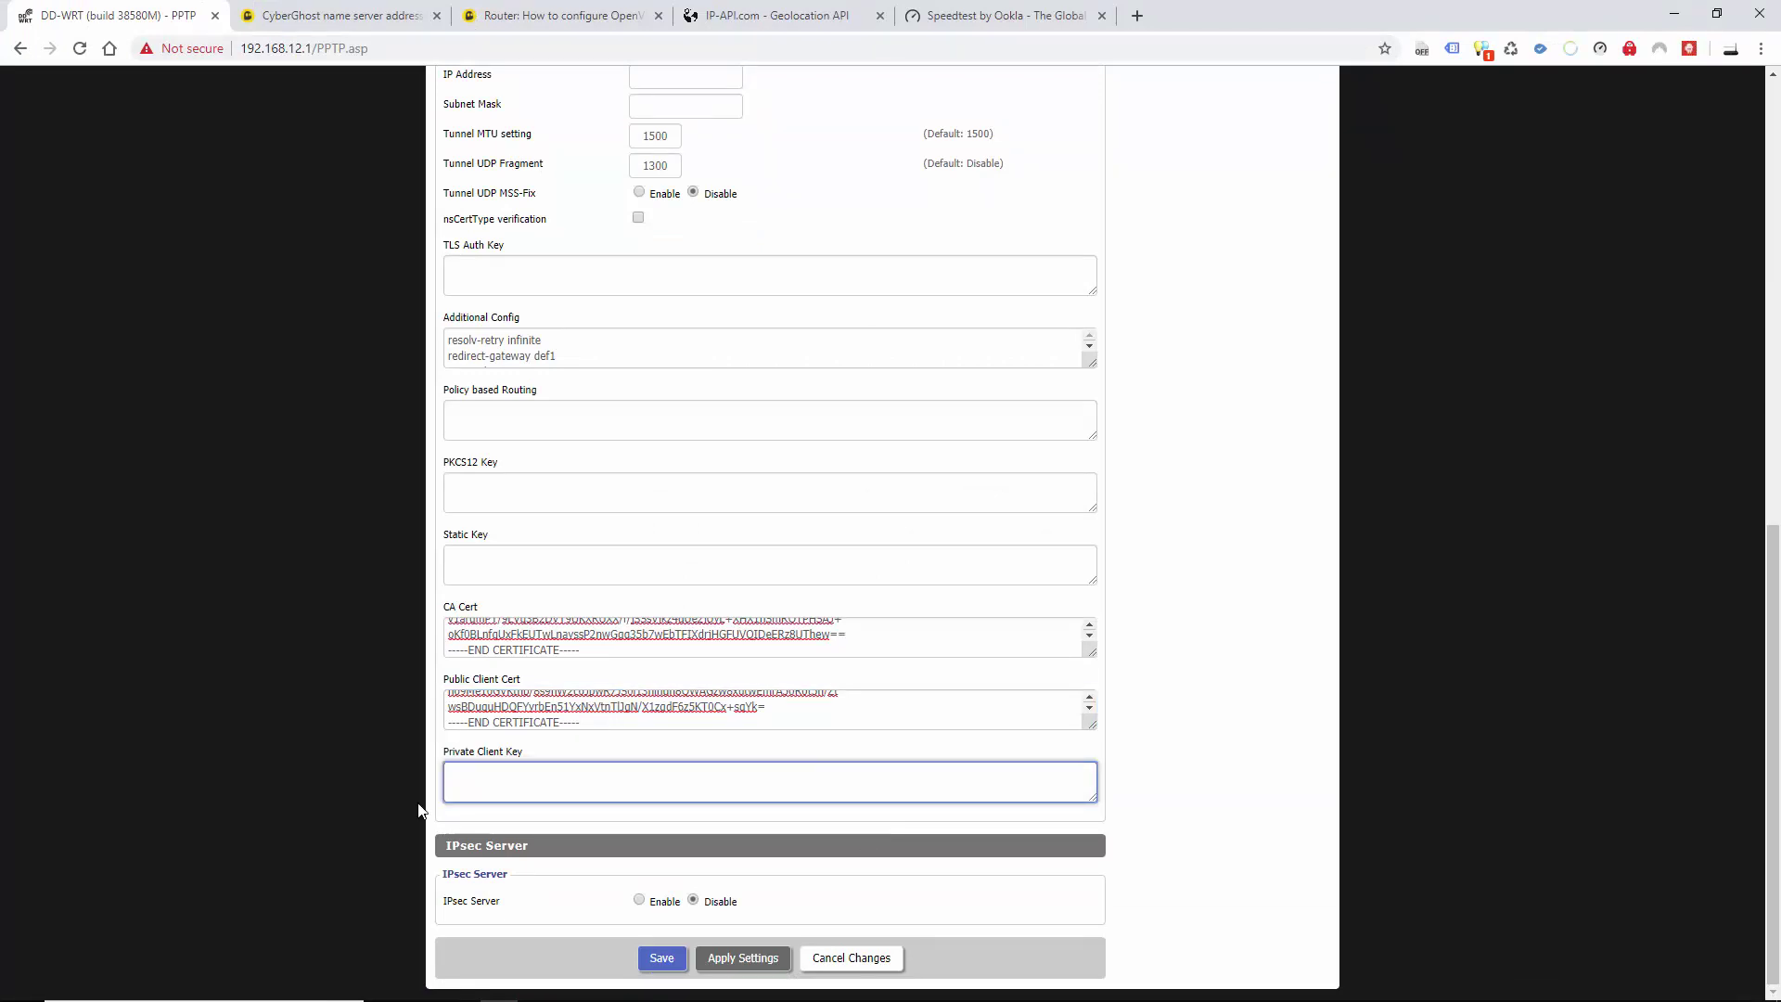
pyautogui.rightClick(448, 777)
pyautogui.click(489, 625)
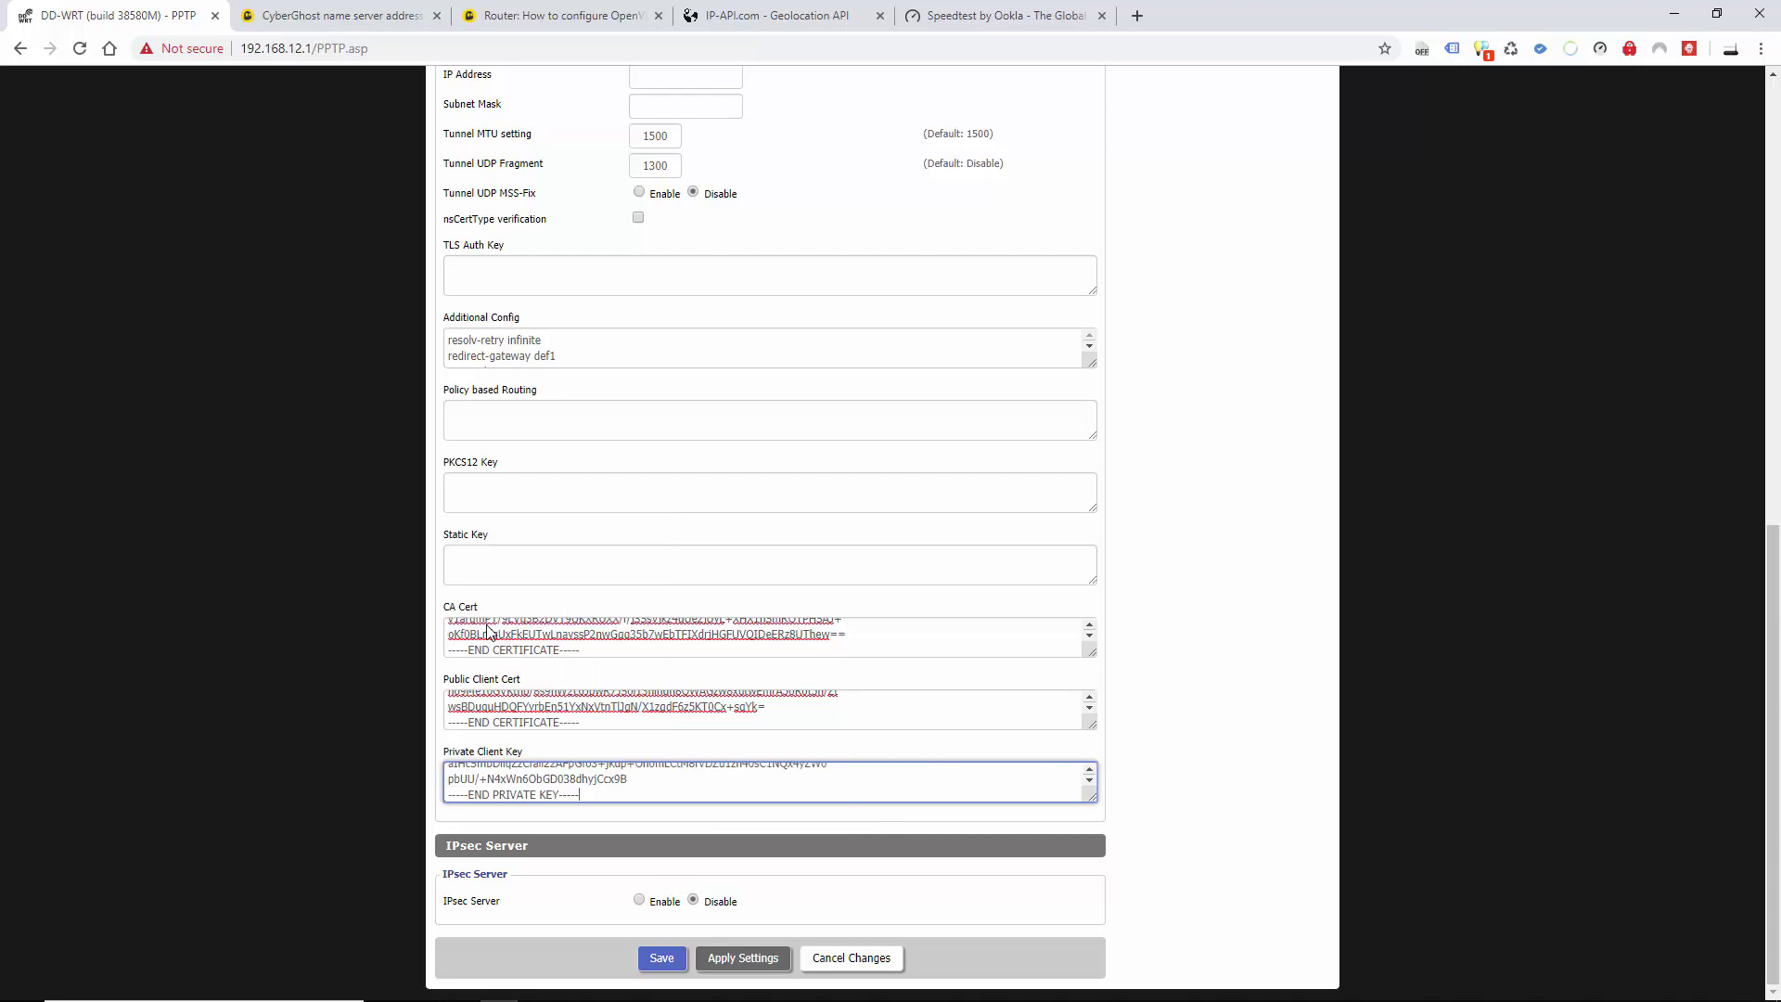
pyautogui.click(725, 961)
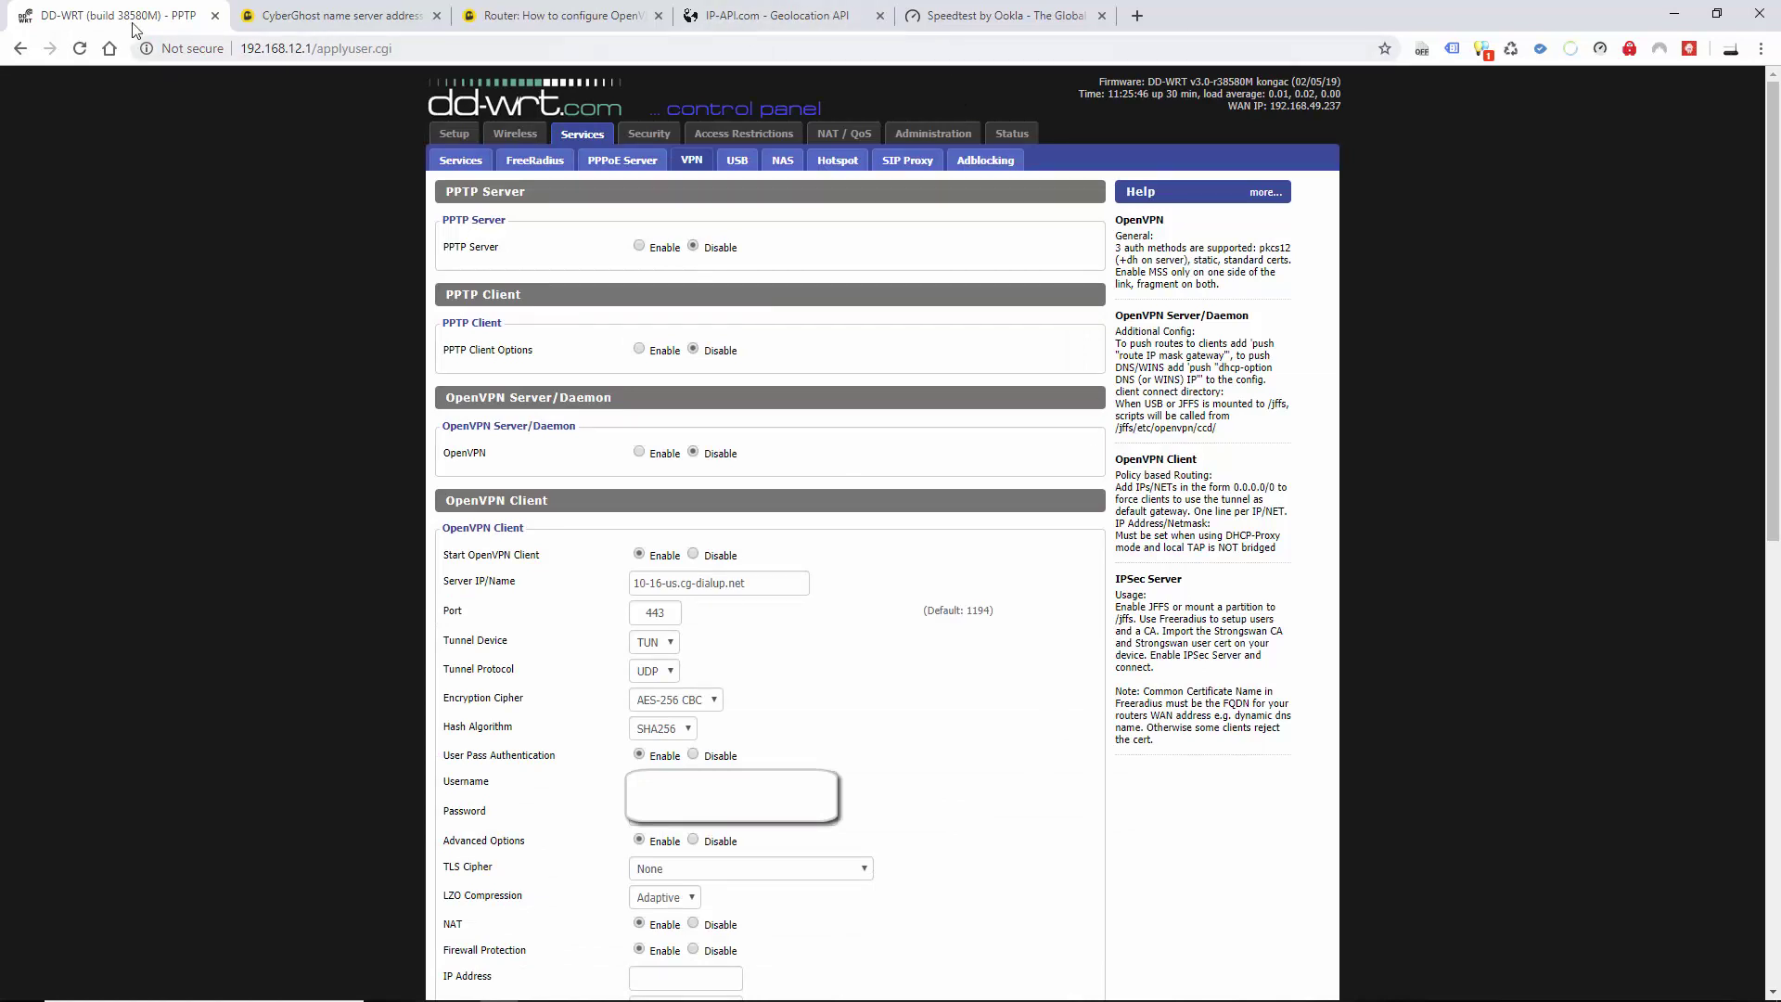
# Step: Open the router's OpenVPN status page and check the client's connection state
pyautogui.click(1009, 135)
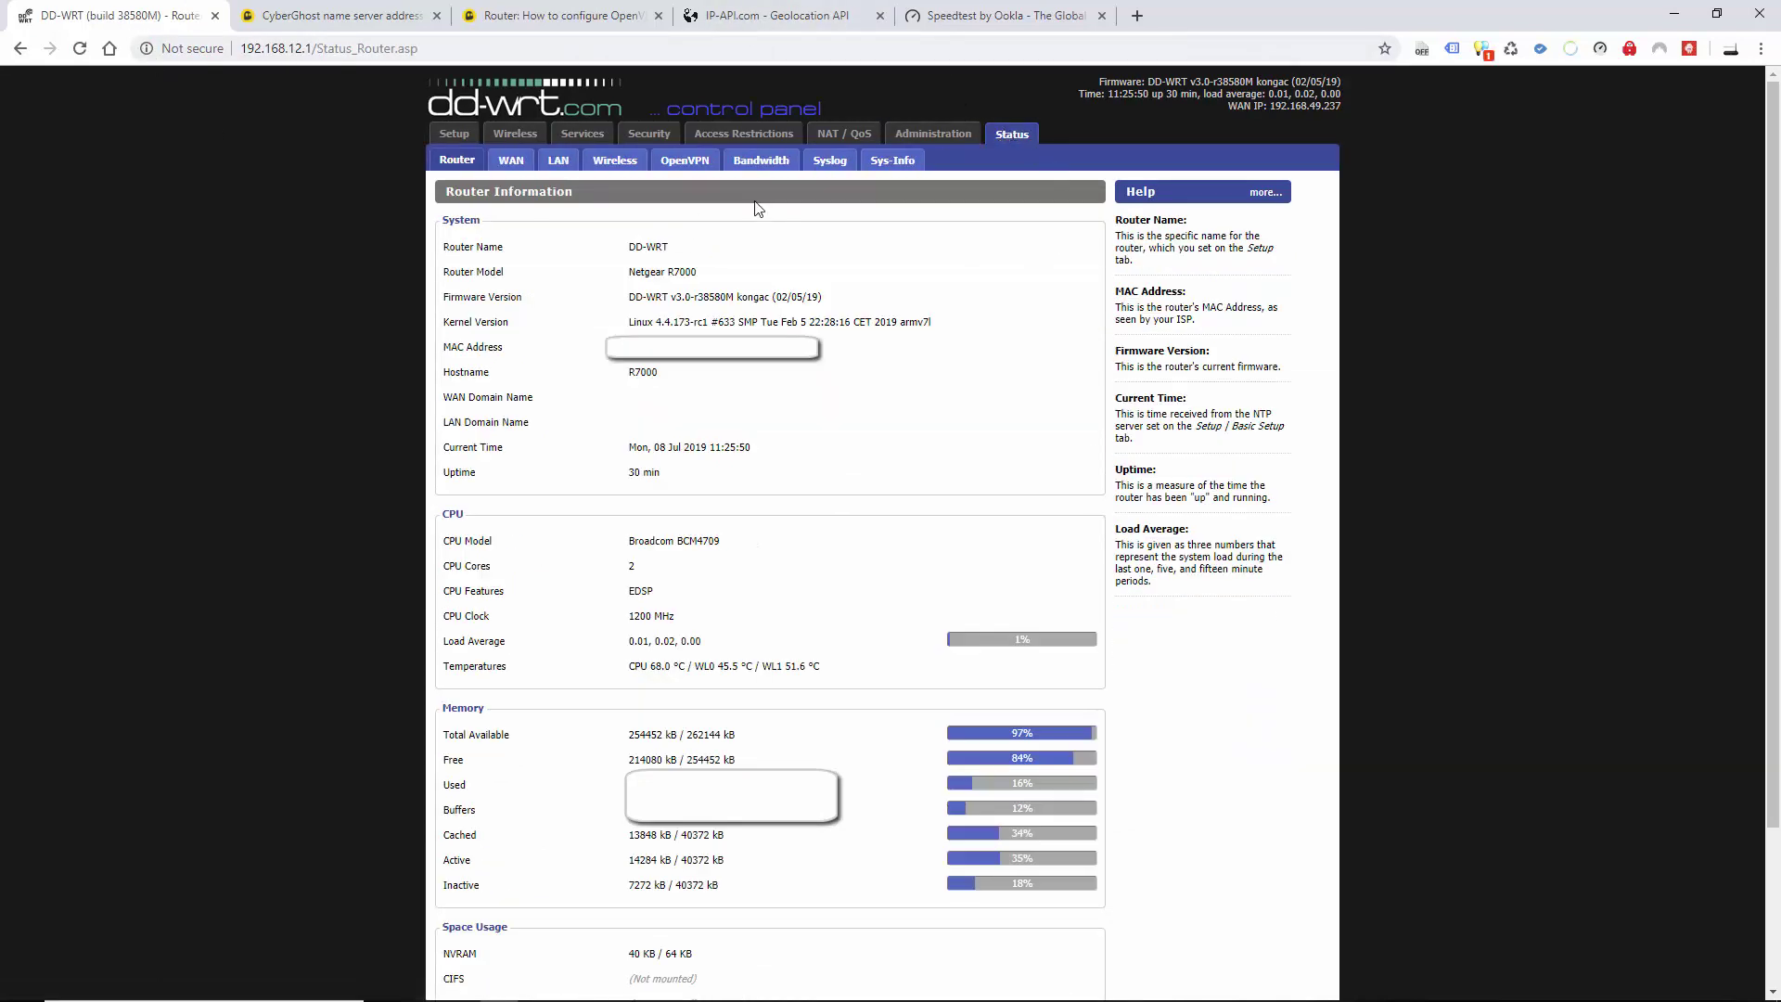
pyautogui.click(685, 163)
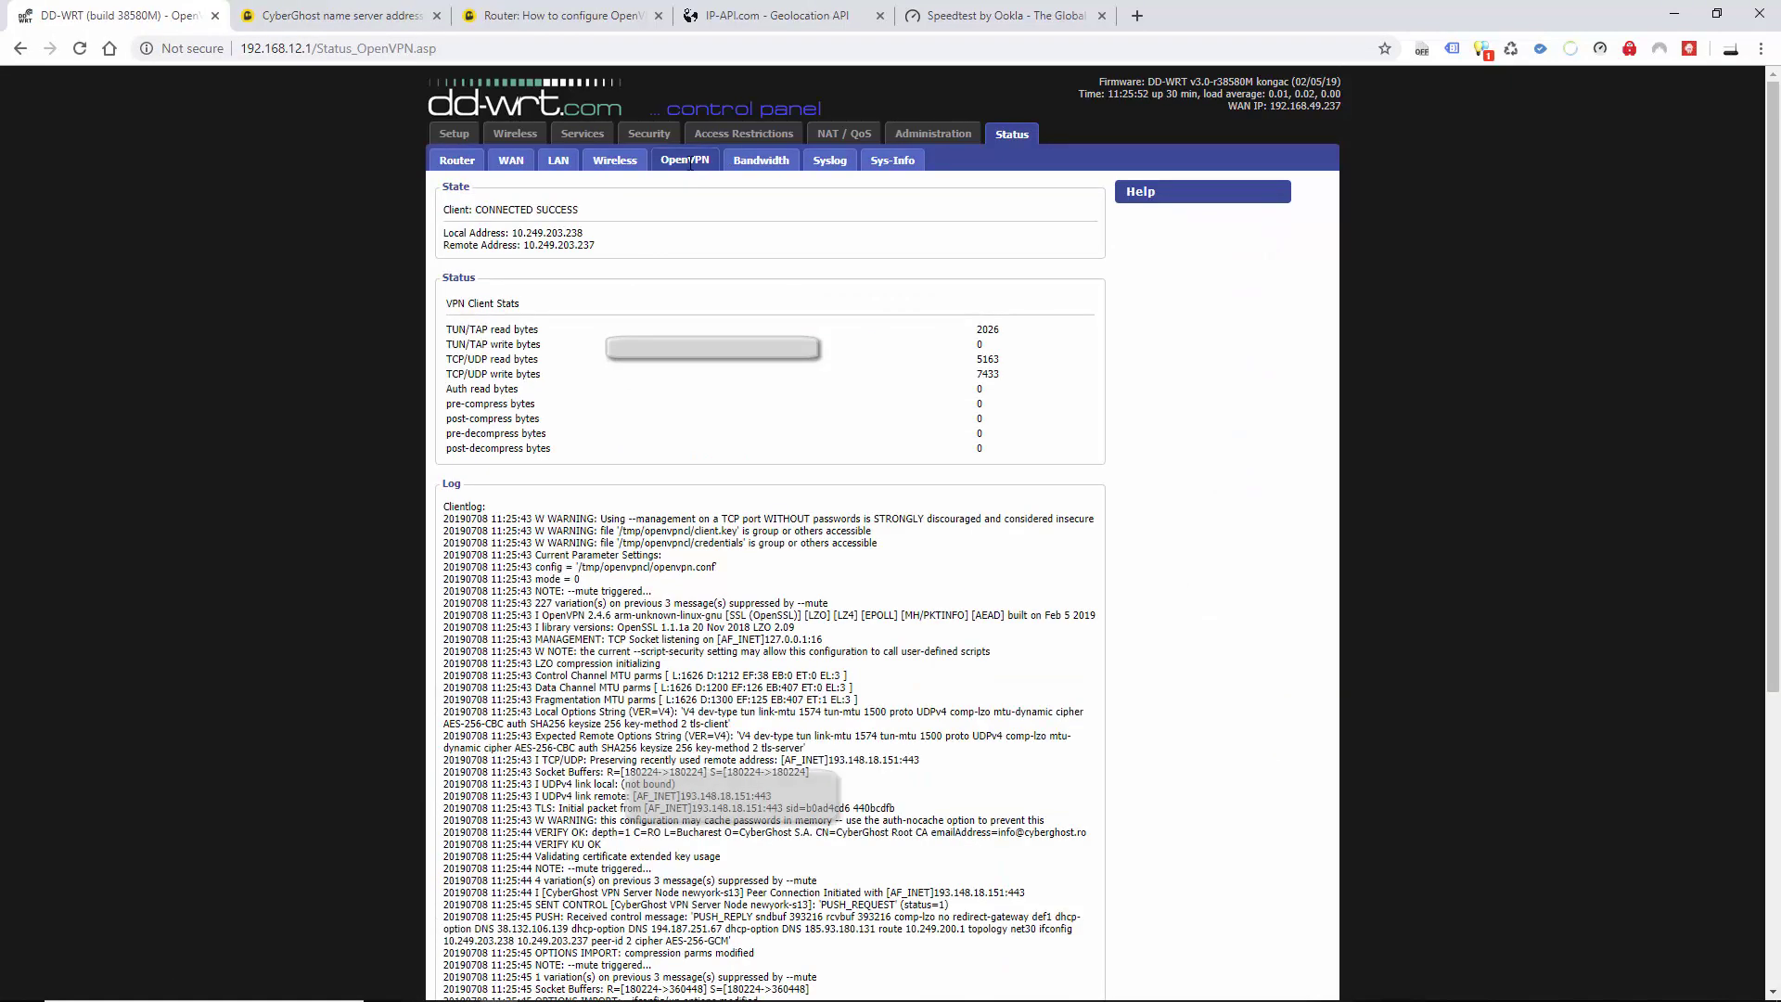
pyautogui.moveTo(472, 210); pyautogui.dragTo(581, 216)
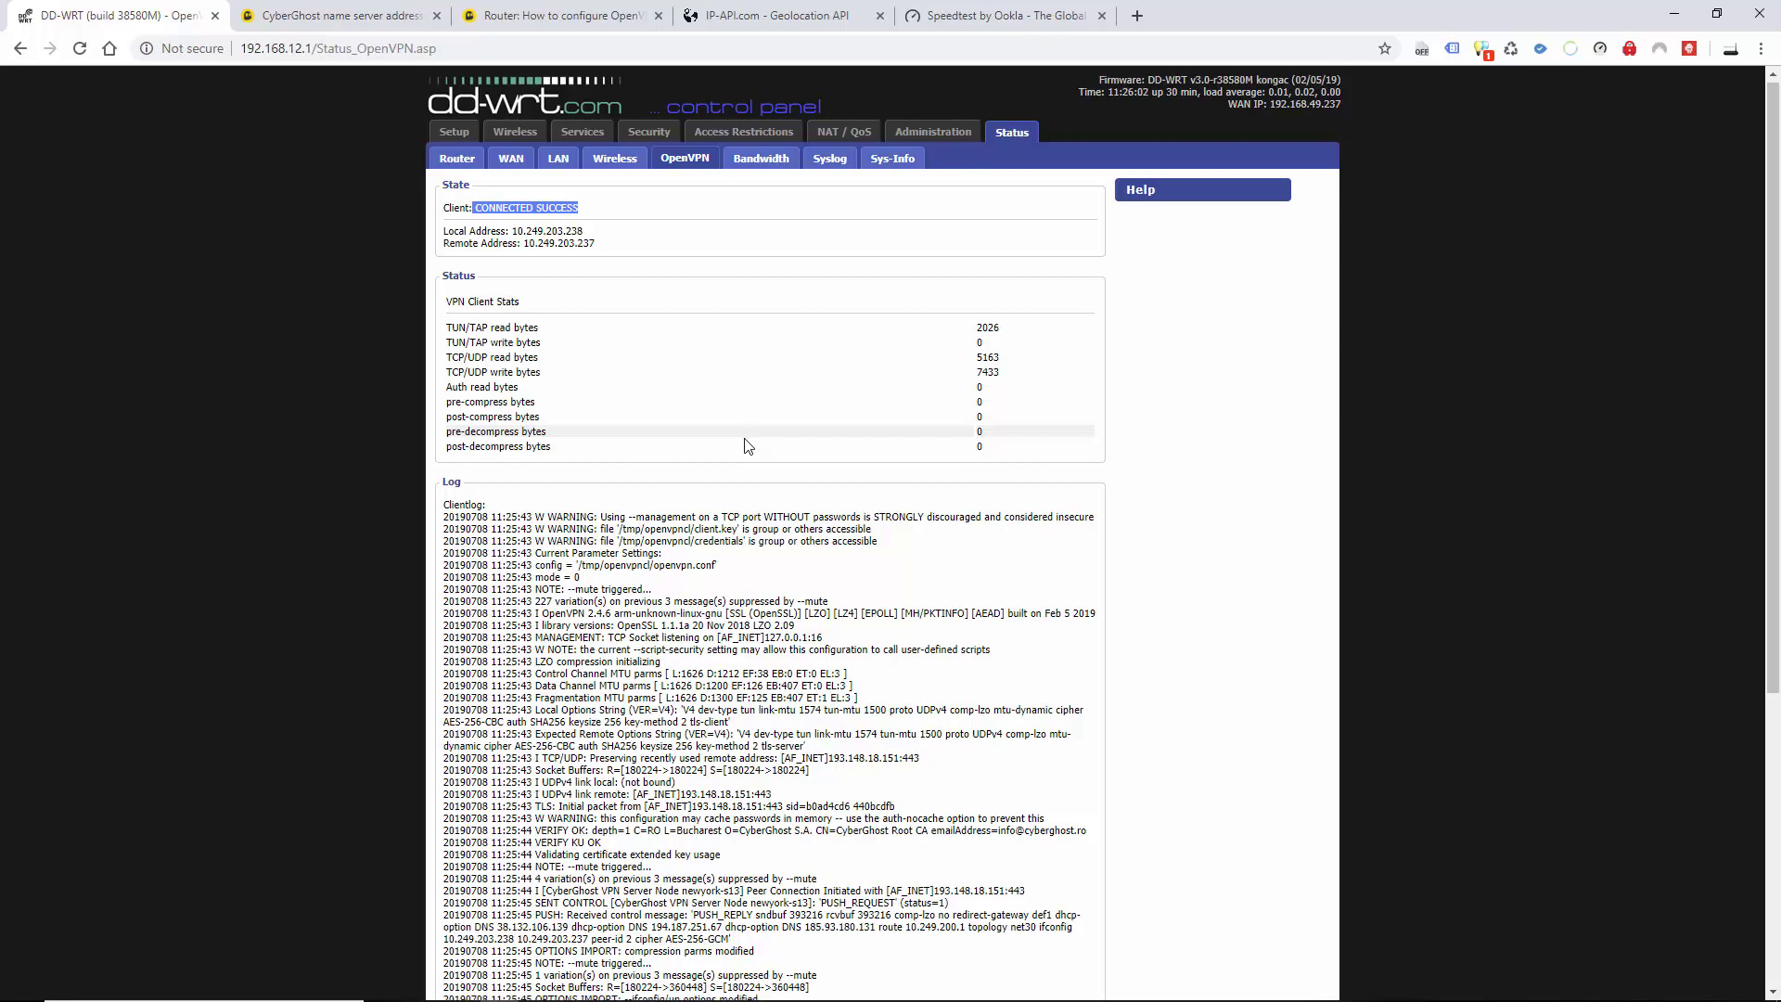
# Step: Check the public IP location on IP-API.com and the Speedtest result, and return to DD-WRT's basic setup page
pyautogui.click(775, 18)
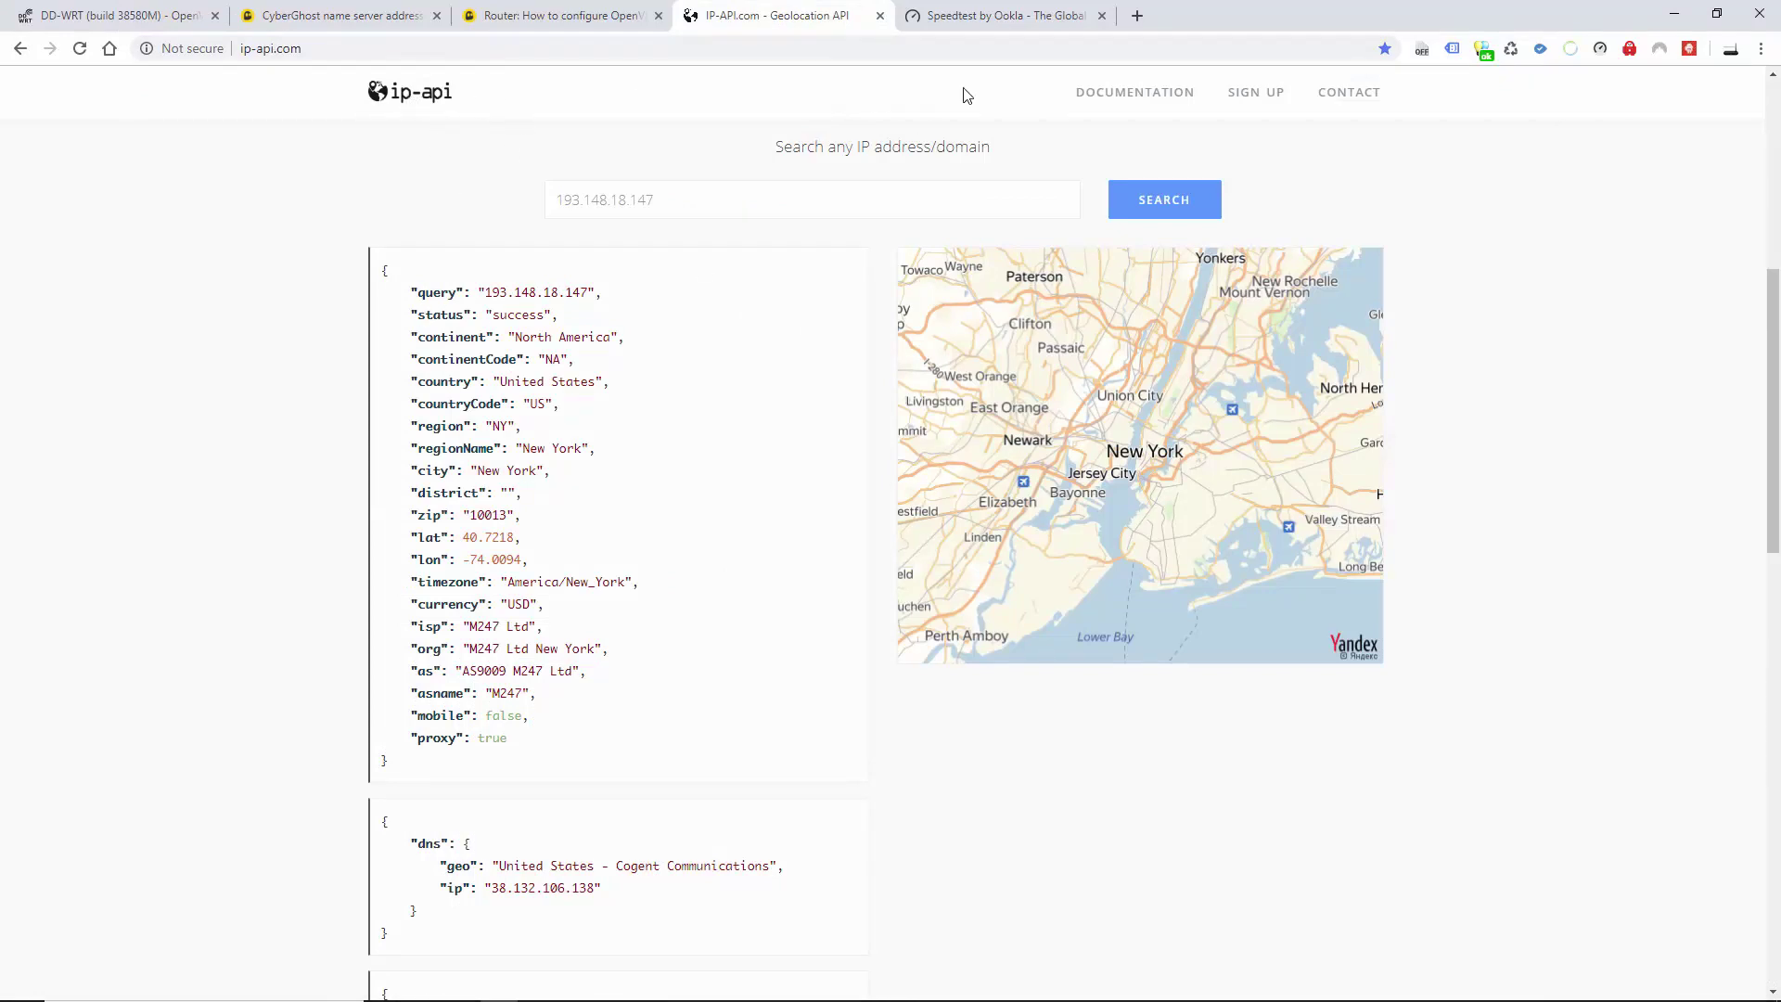
pyautogui.click(983, 20)
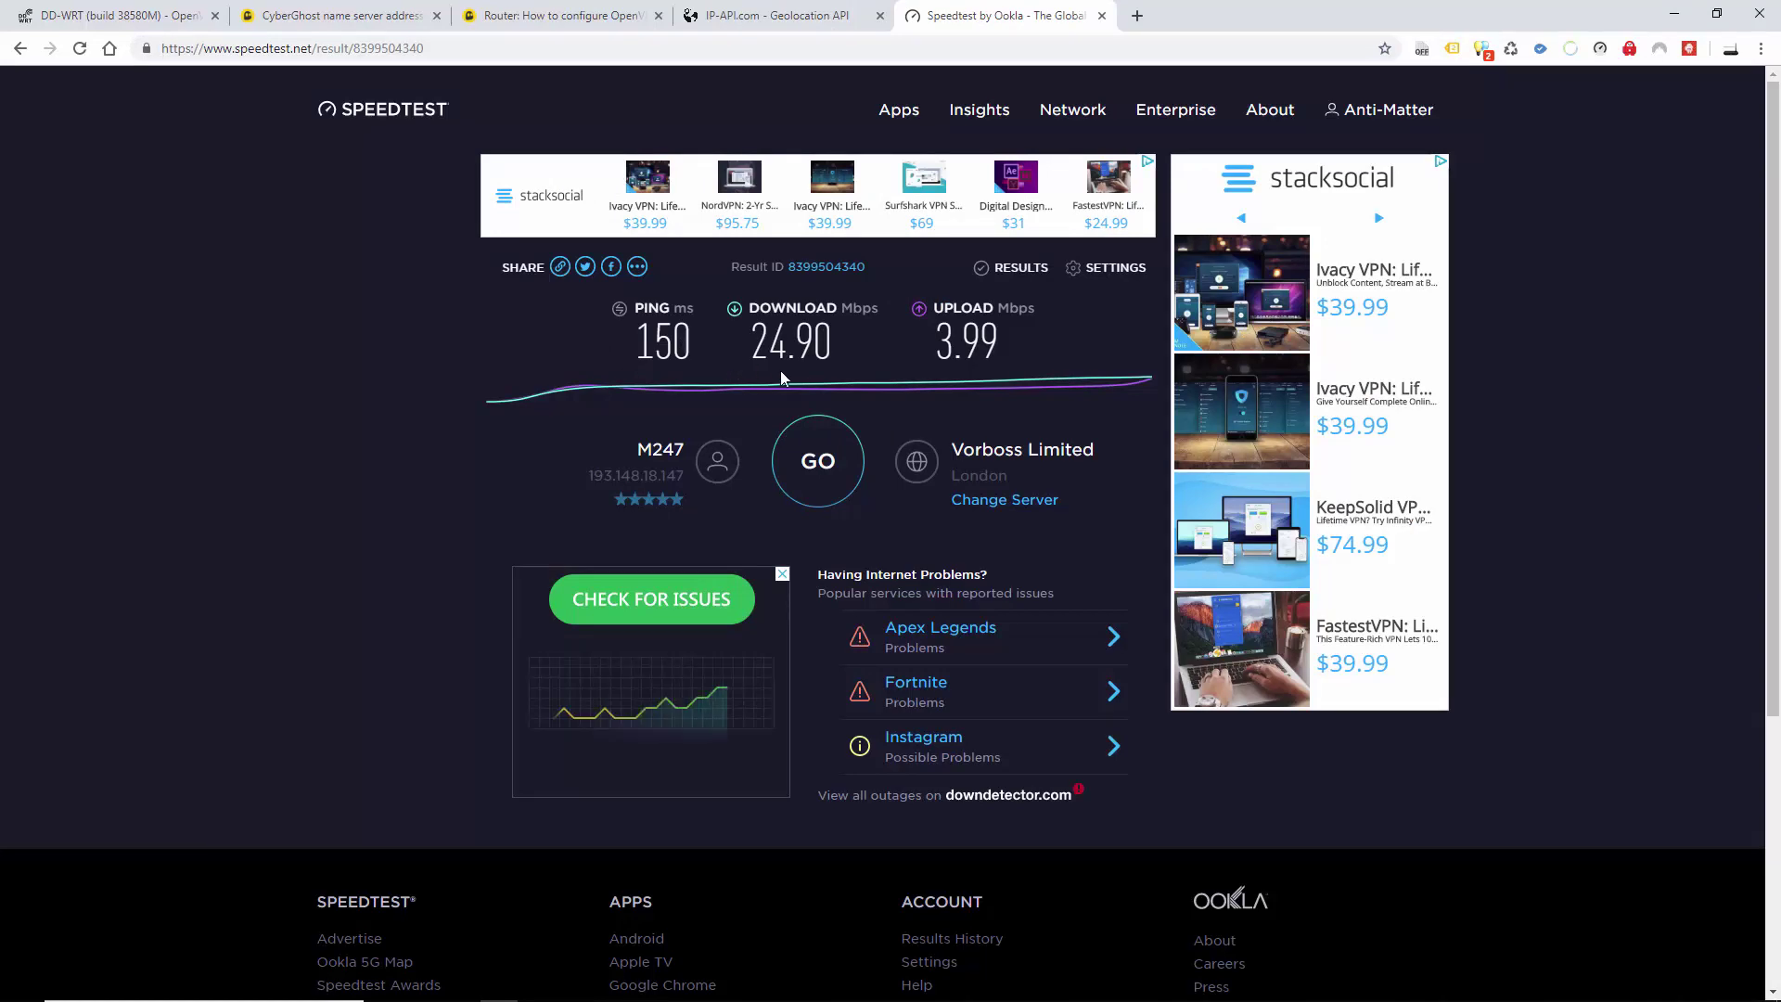
pyautogui.click(138, 23)
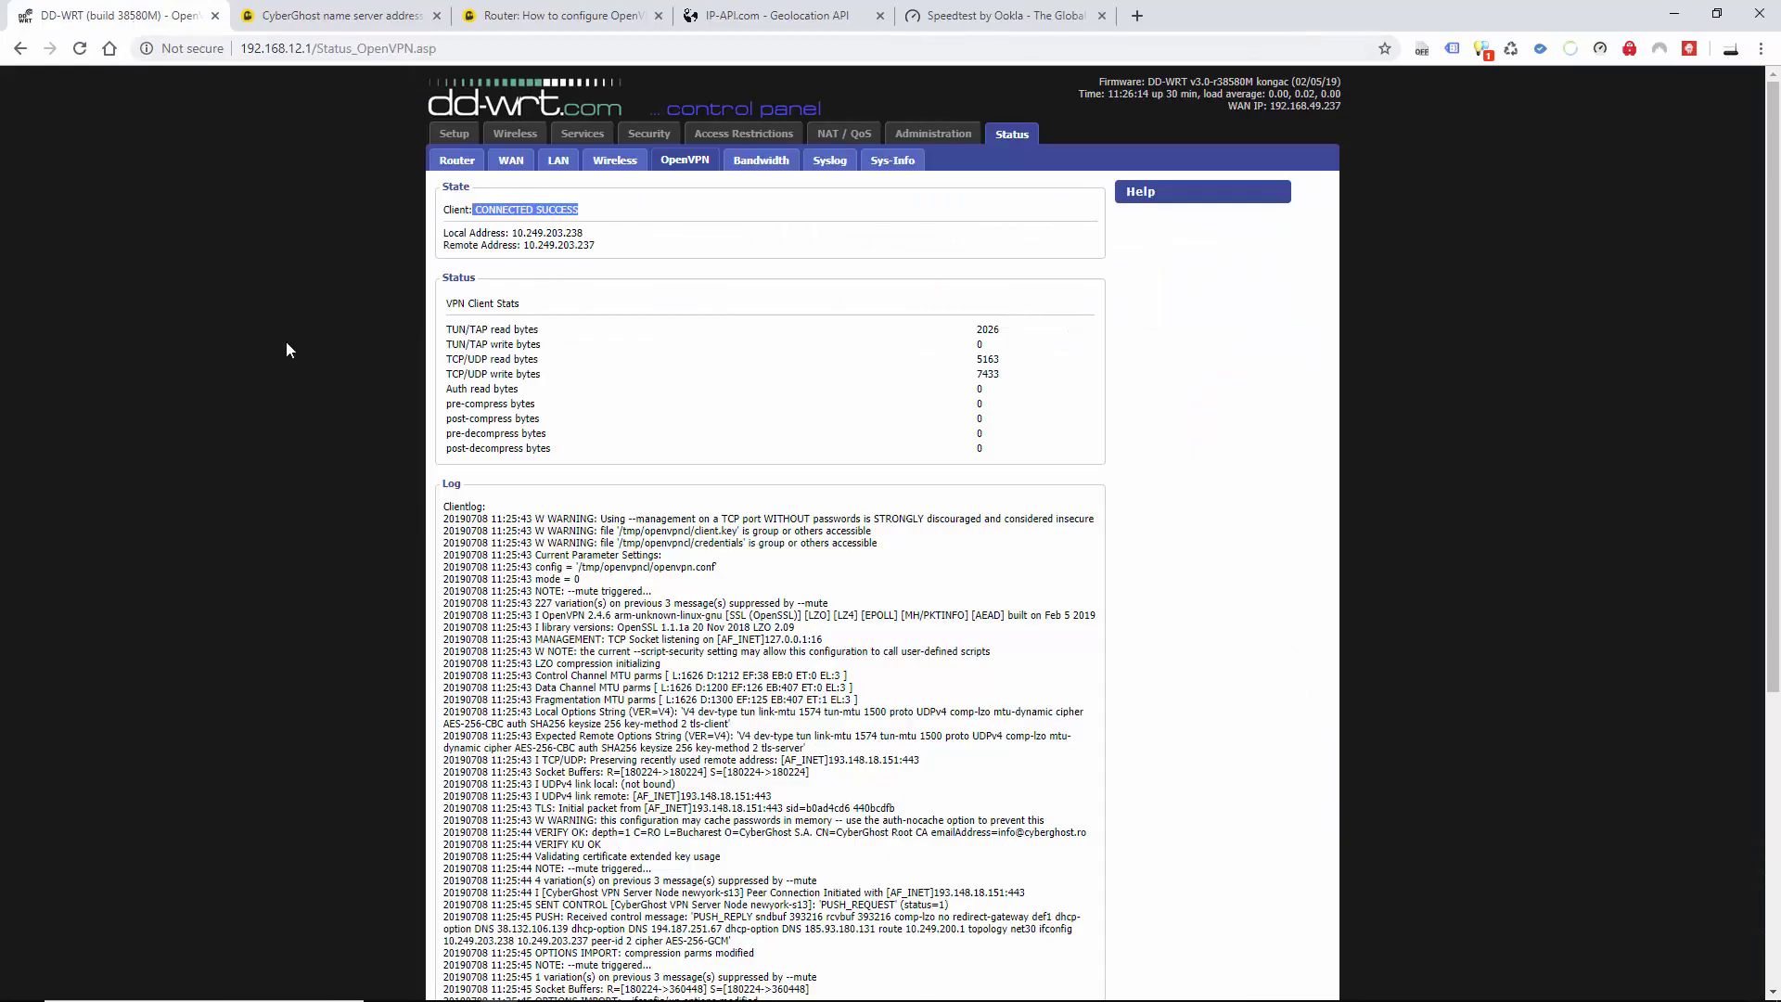
pyautogui.click(447, 139)
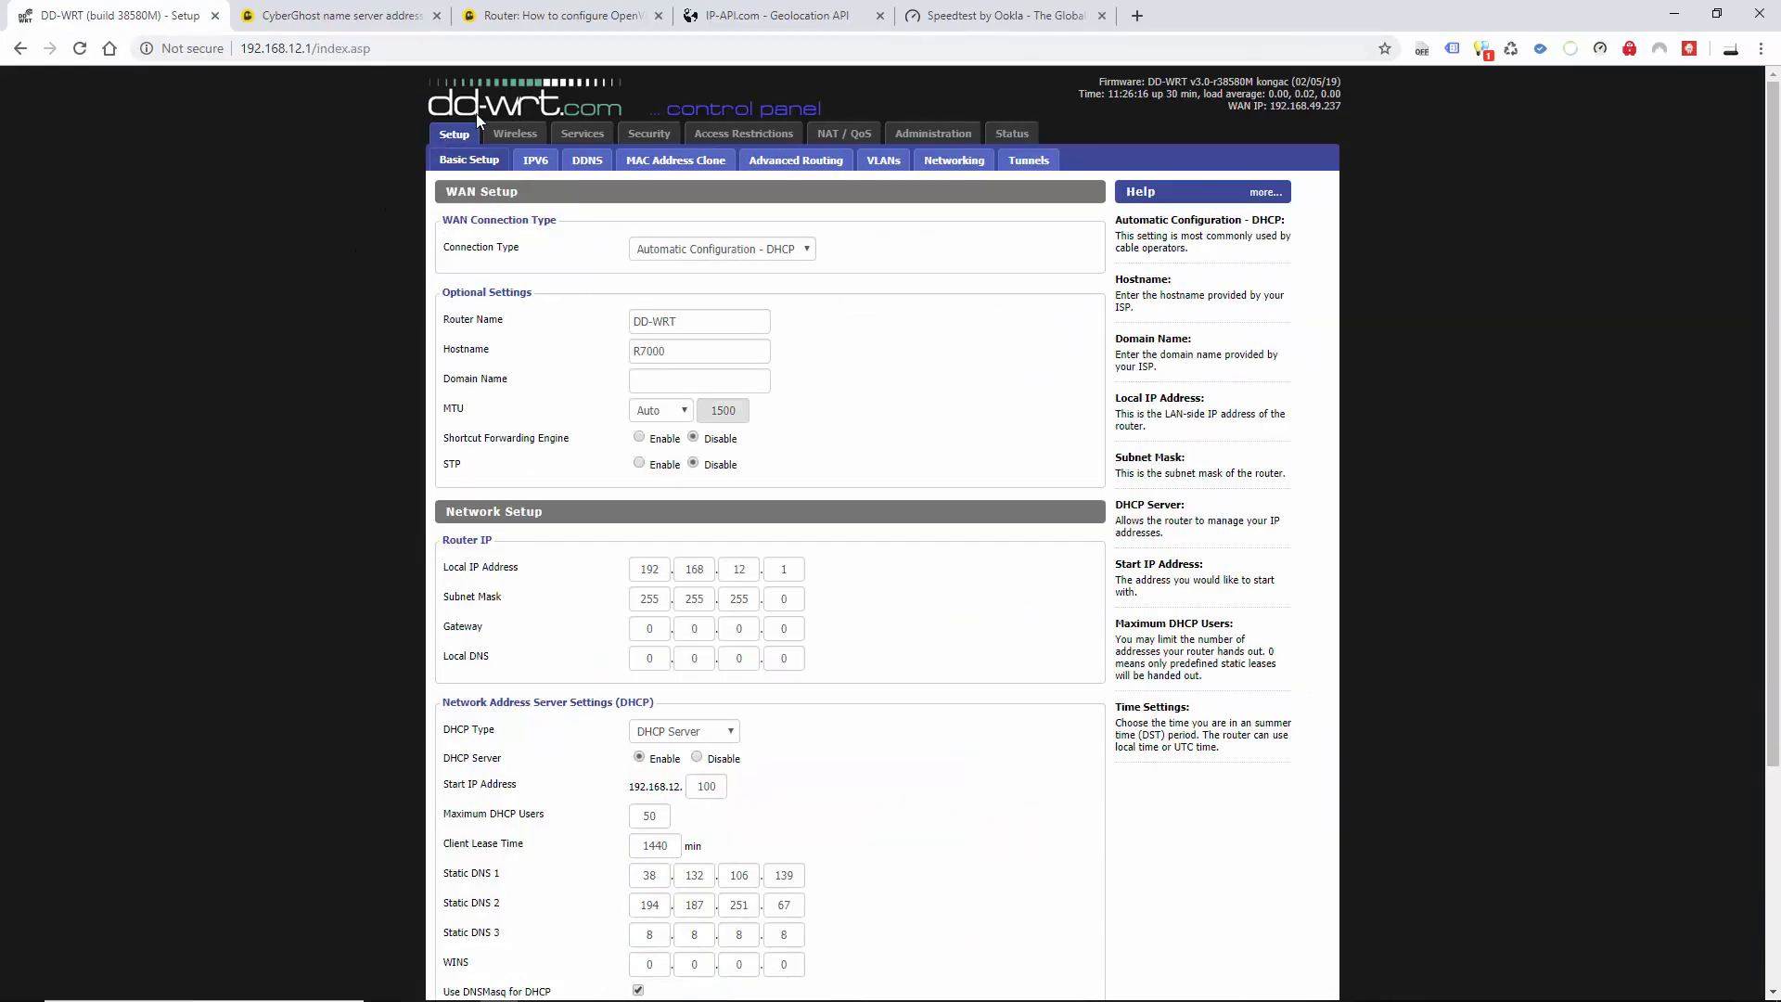
# Step: Review CyberGhost's DD-WRT OpenVPN guide, covering the certificate fields and the client settings from Server IP / Name onward
pyautogui.click(358, 19)
pyautogui.click(554, 18)
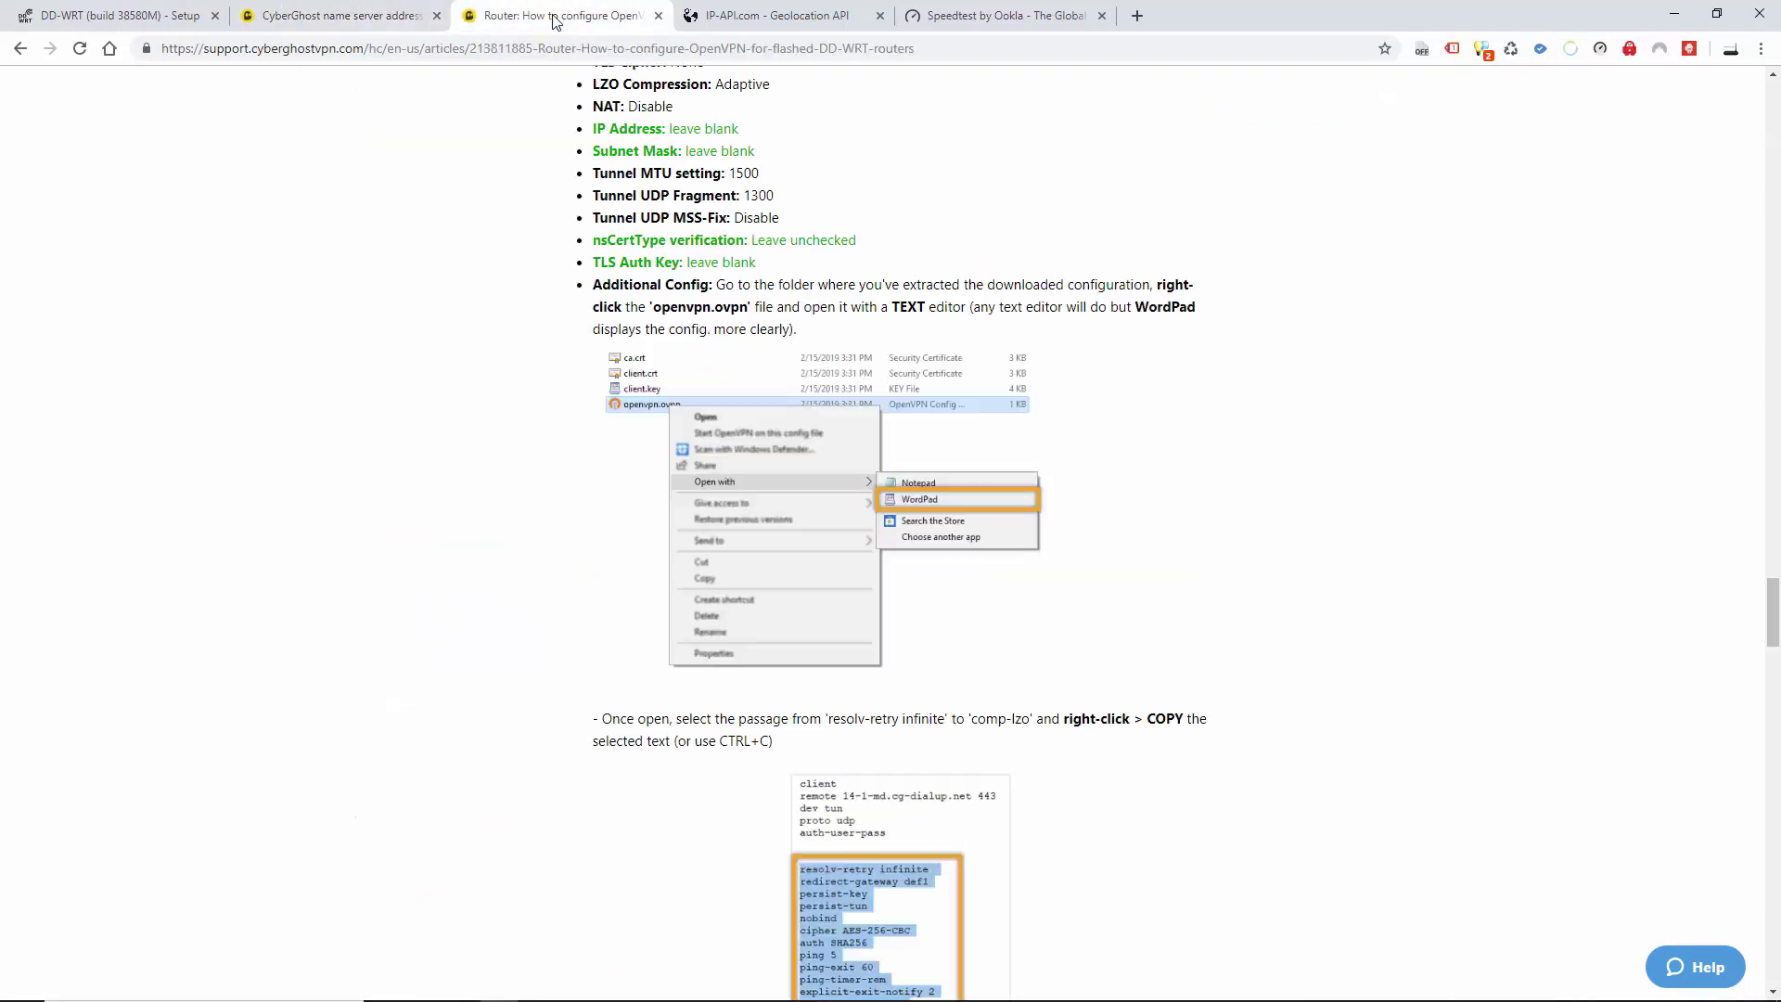
pyautogui.scroll(-2, 593, 441)
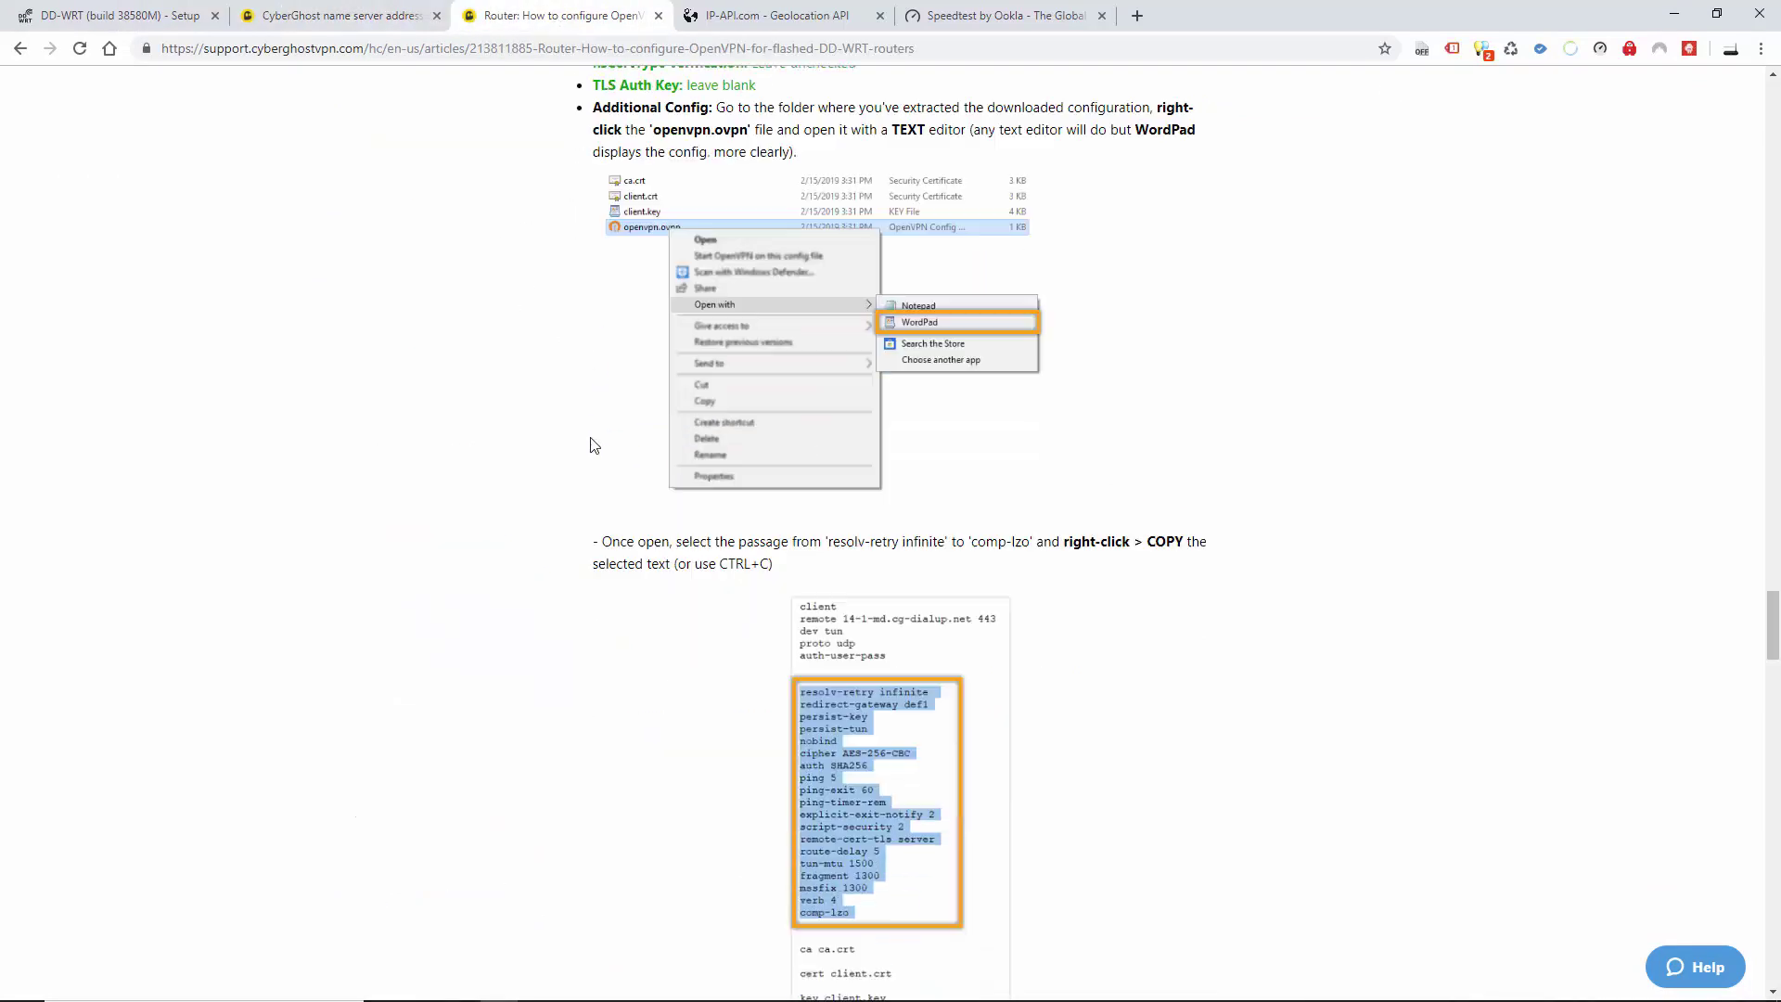
pyautogui.scroll(-15, 594, 446)
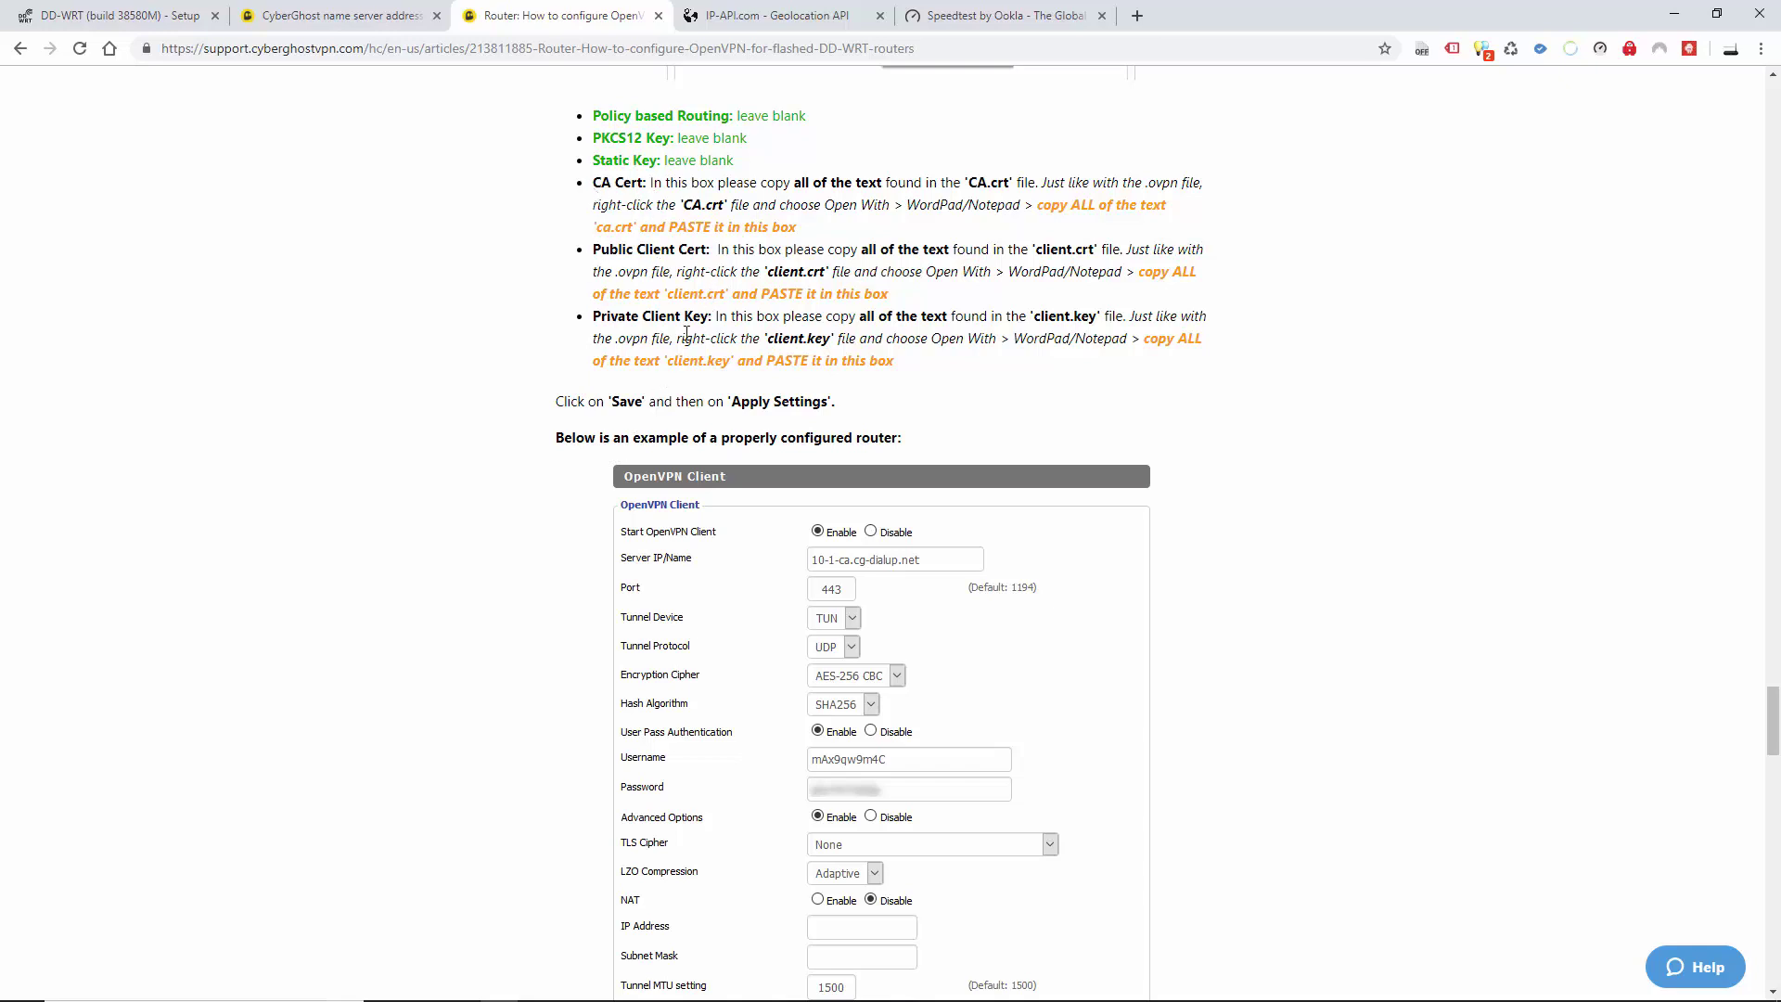
pyautogui.scroll(20, 456, 464)
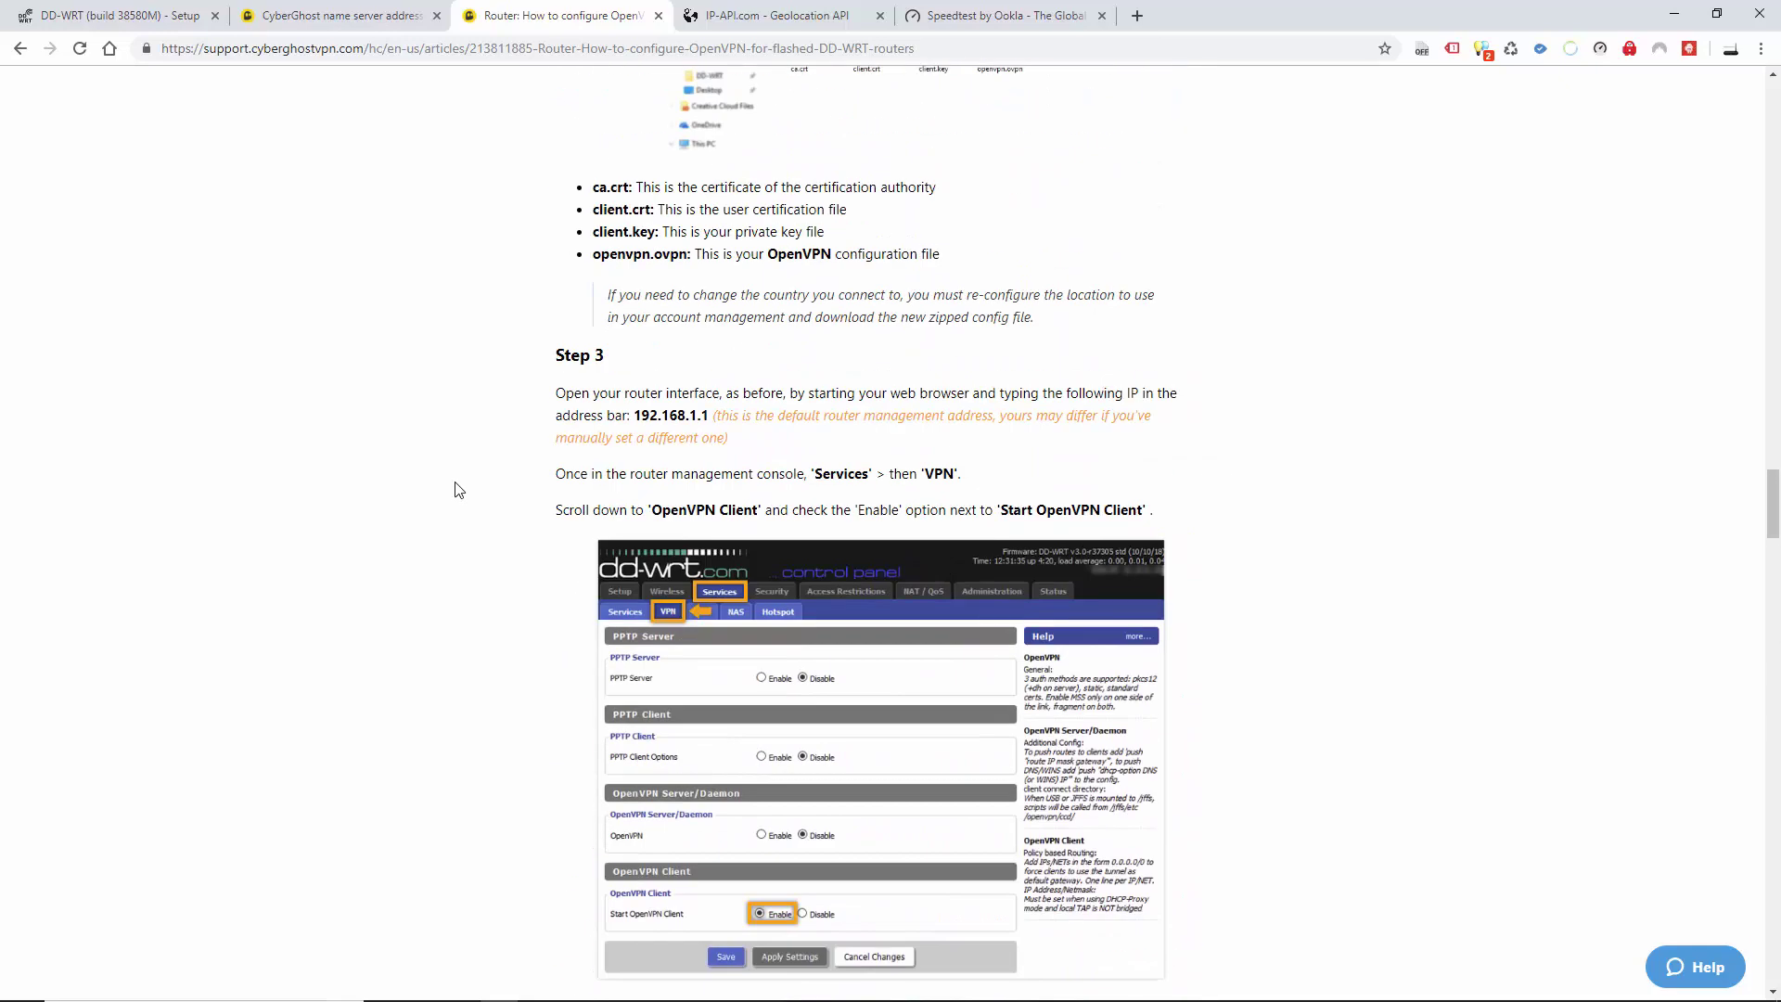
pyautogui.scroll(-8, 457, 489)
pyautogui.moveTo(594, 316); pyautogui.dragTo(705, 315)
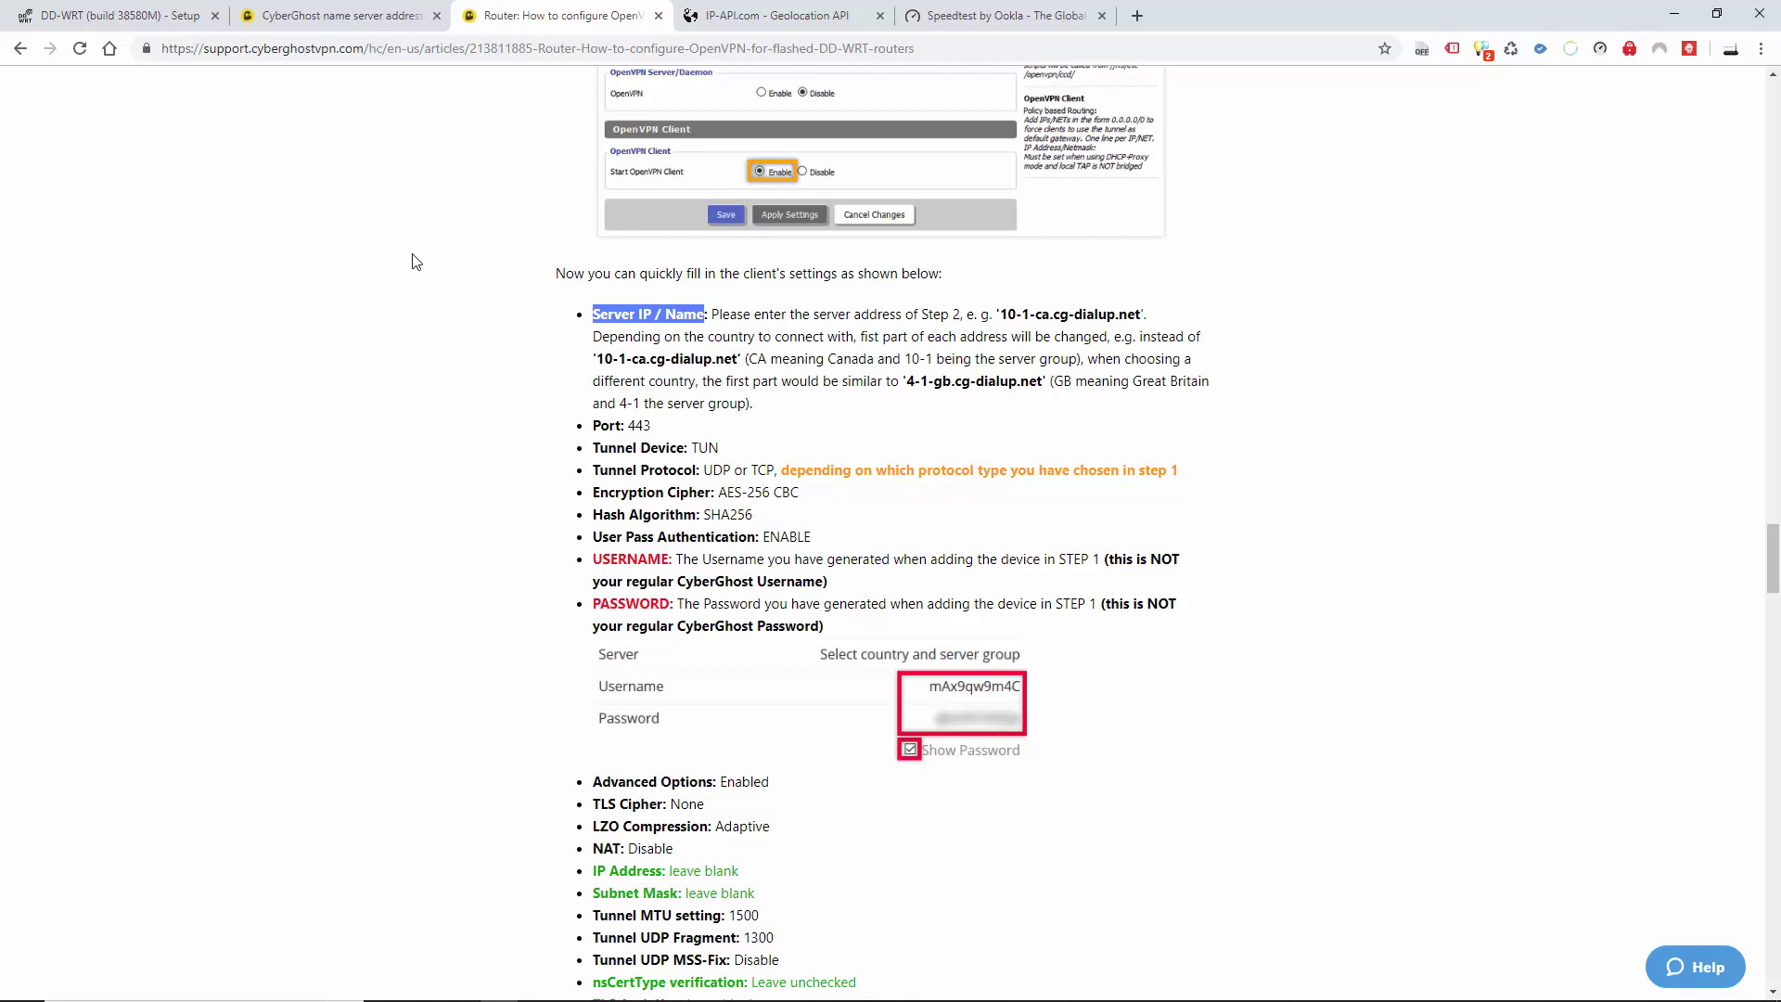
# Step: Compare the primary address in CyberGhost's DNS article with Static DNS 1 in the router's basic setup
pyautogui.click(197, 18)
pyautogui.scroll(-3, 482, 264)
pyautogui.scroll(3, 689, 177)
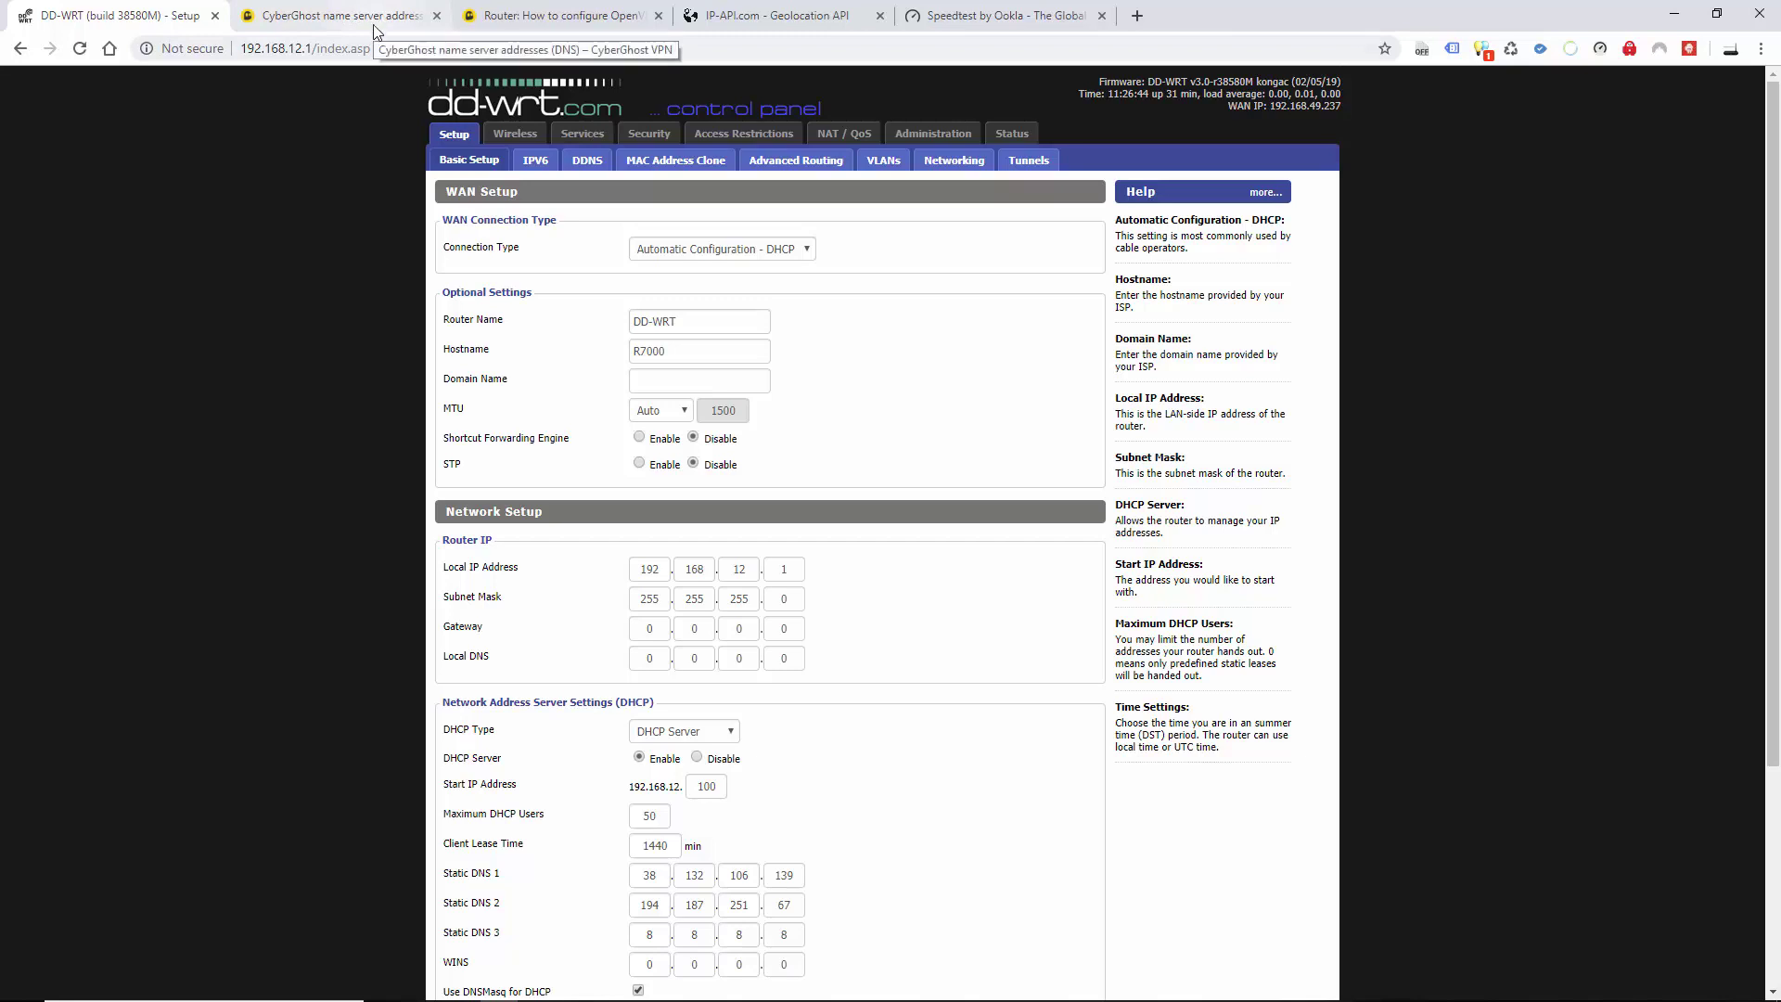
pyautogui.scroll(-1, 233, 455)
pyautogui.scroll(1, 236, 453)
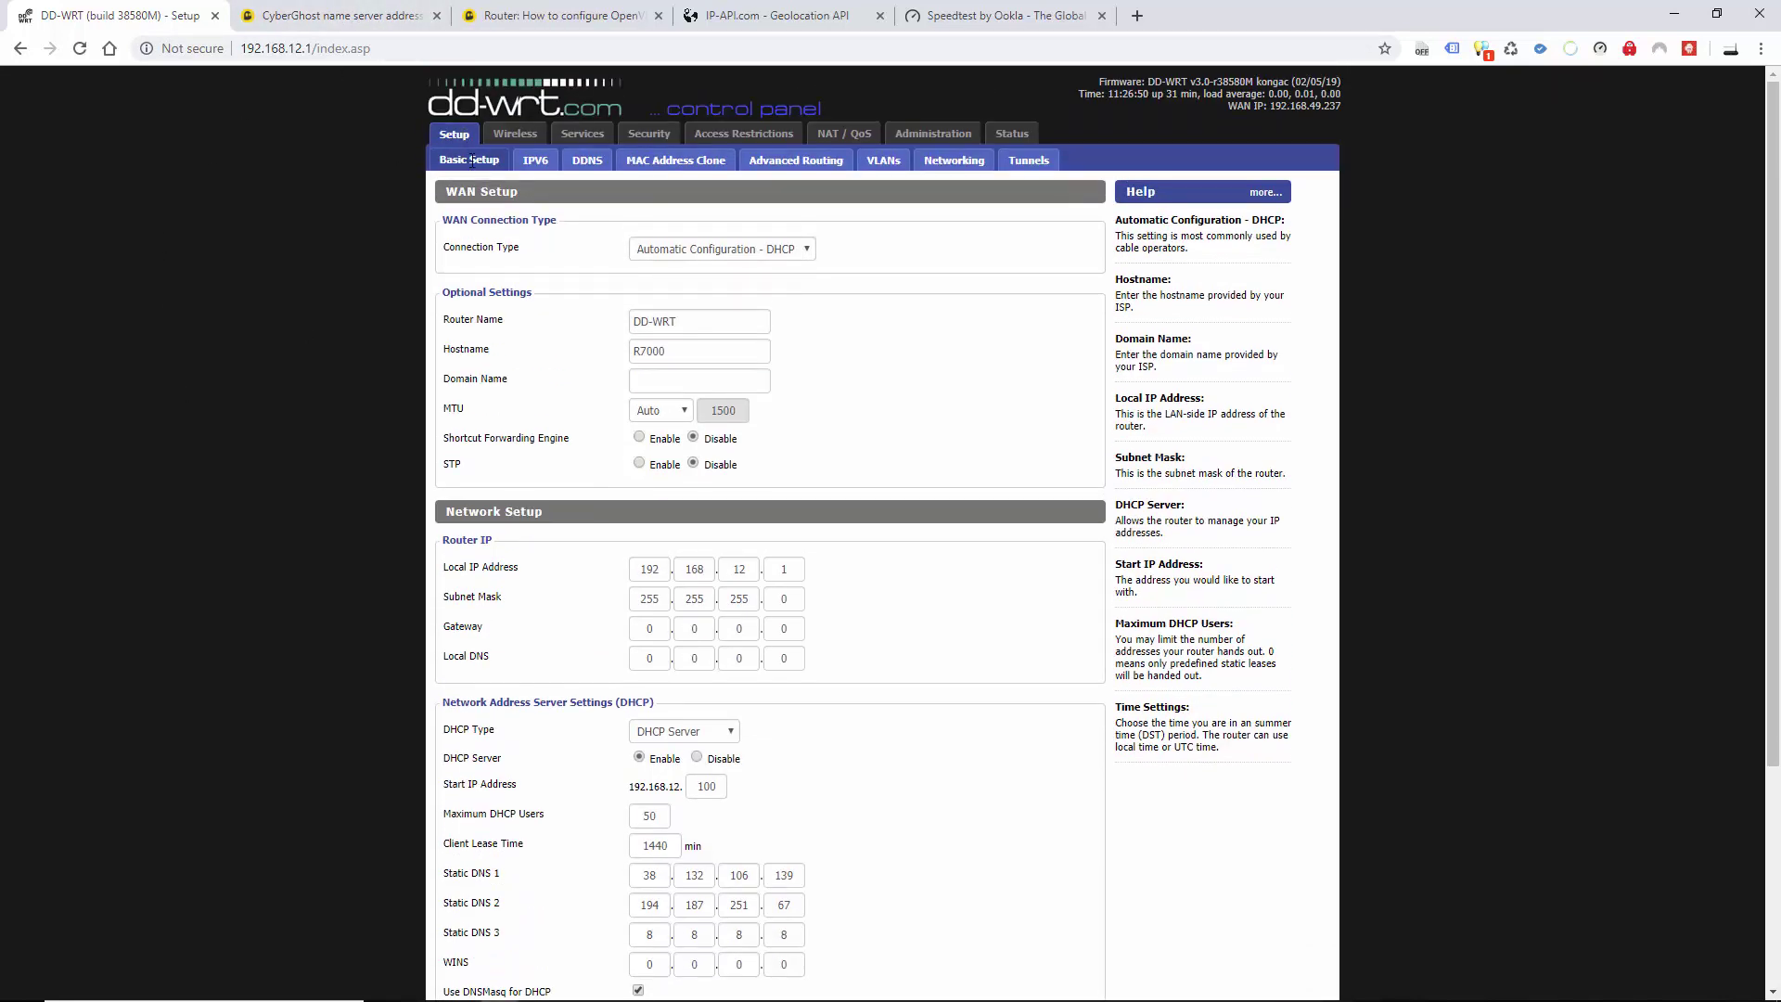
pyautogui.click(328, 28)
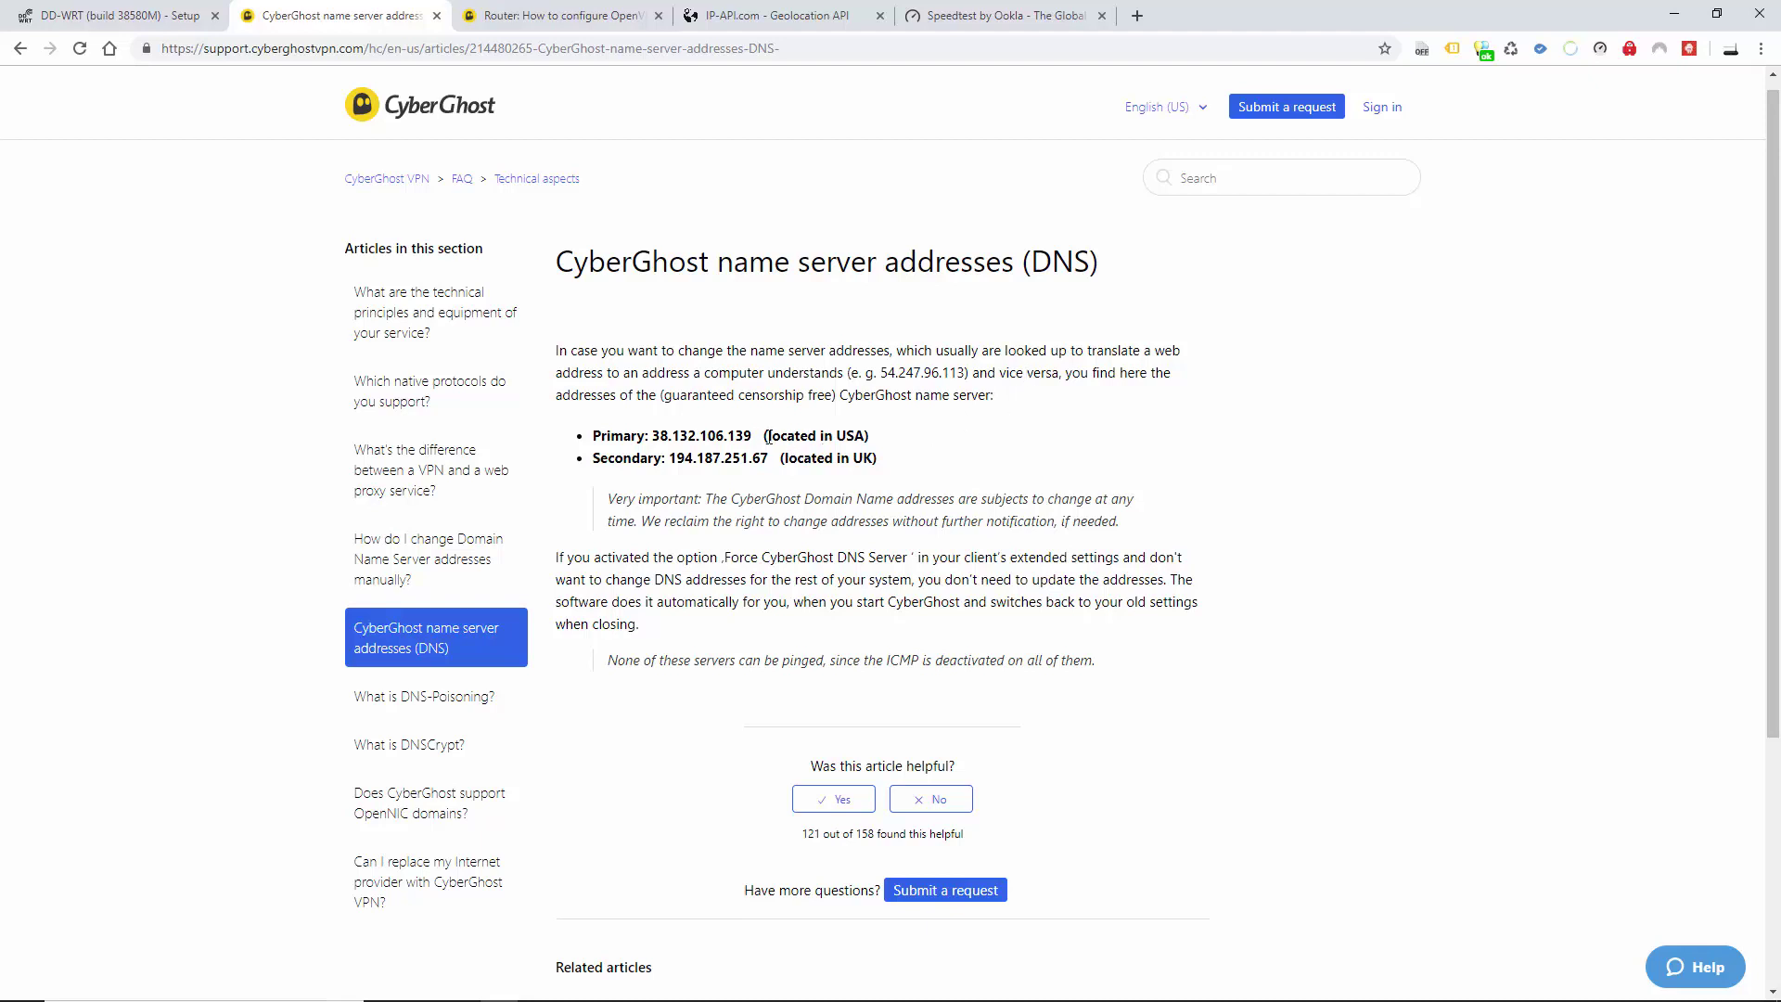
pyautogui.moveTo(652, 435); pyautogui.dragTo(754, 435)
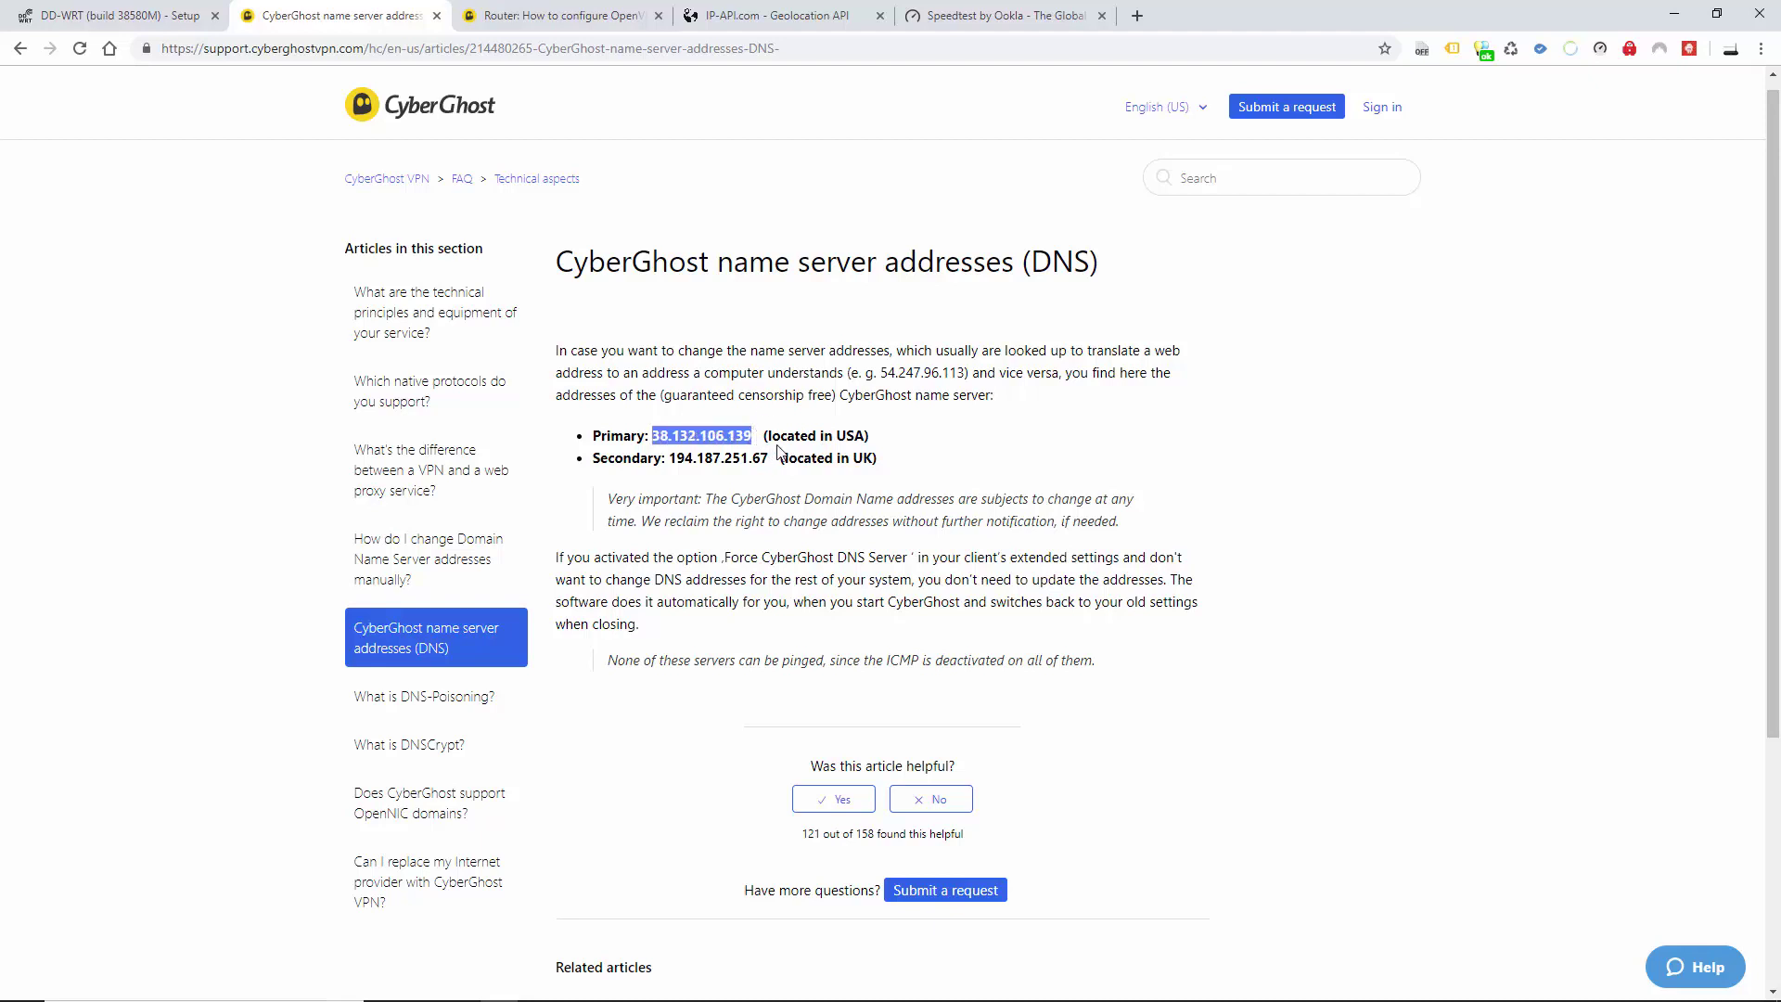
pyautogui.hotkey('ctrl', '1')
pyautogui.doubleClick(640, 579)
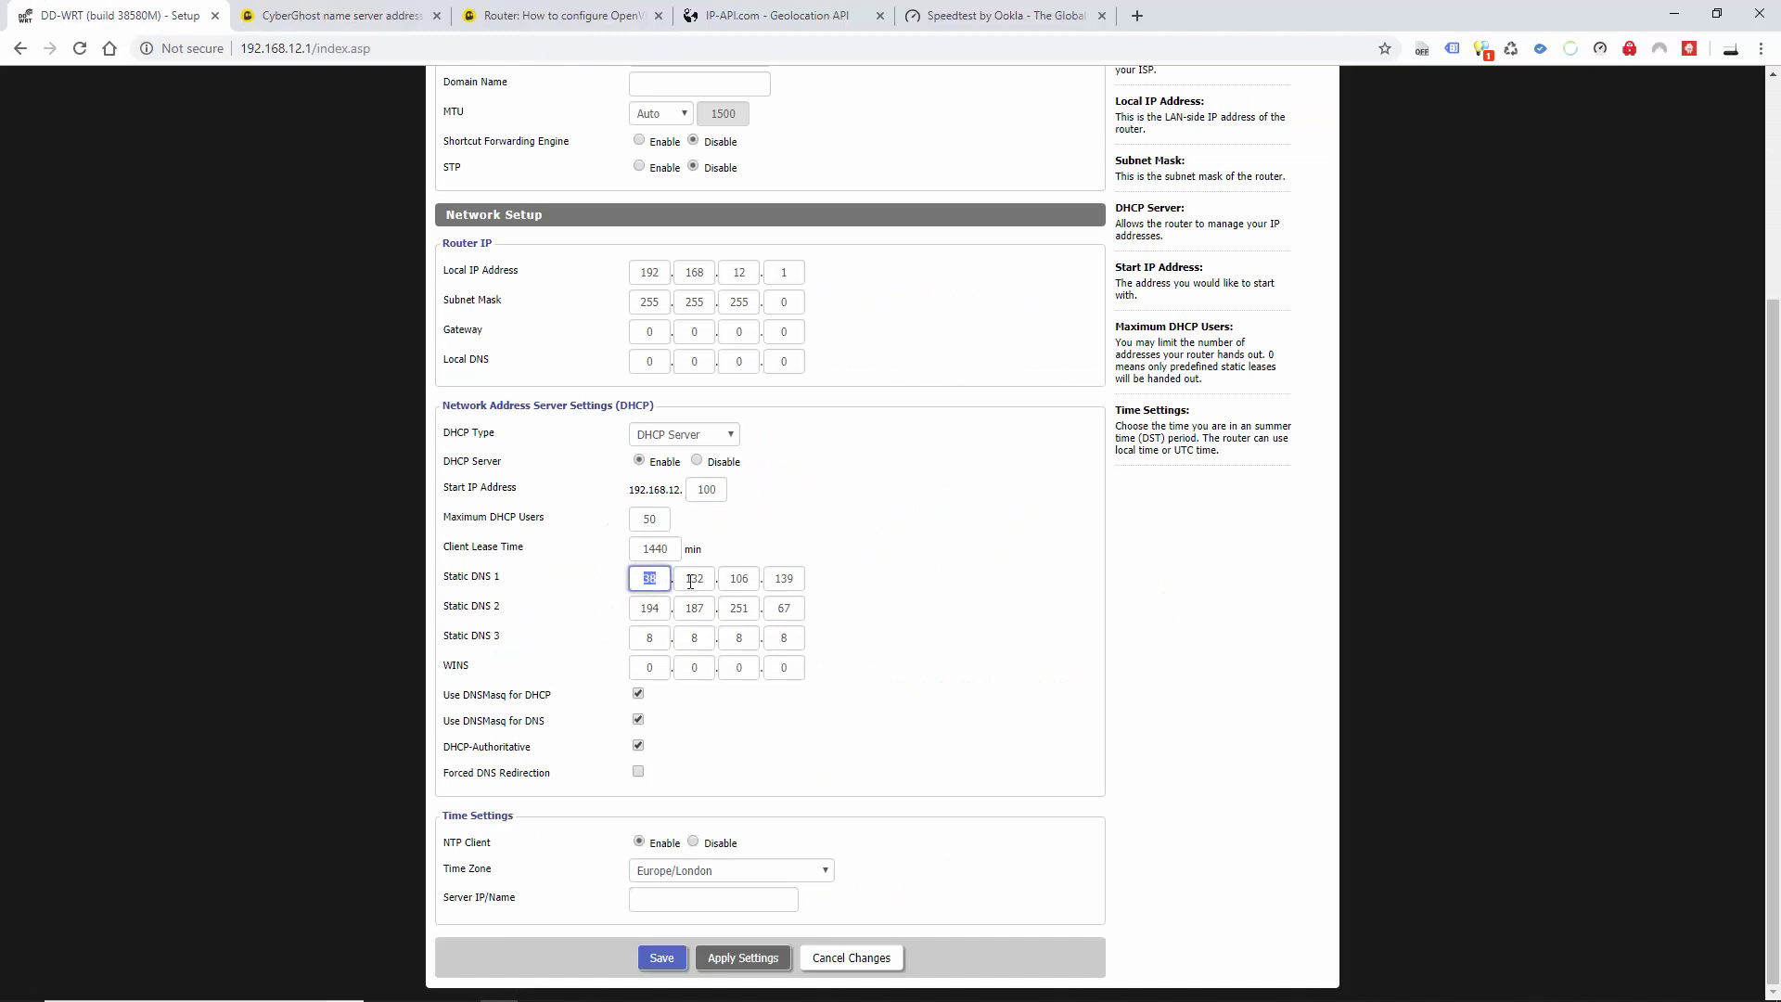
# Step: Recheck CyberGhost's DNS article and router guide against the router's static DNS entries, and return to the basic setup page
pyautogui.click(362, 16)
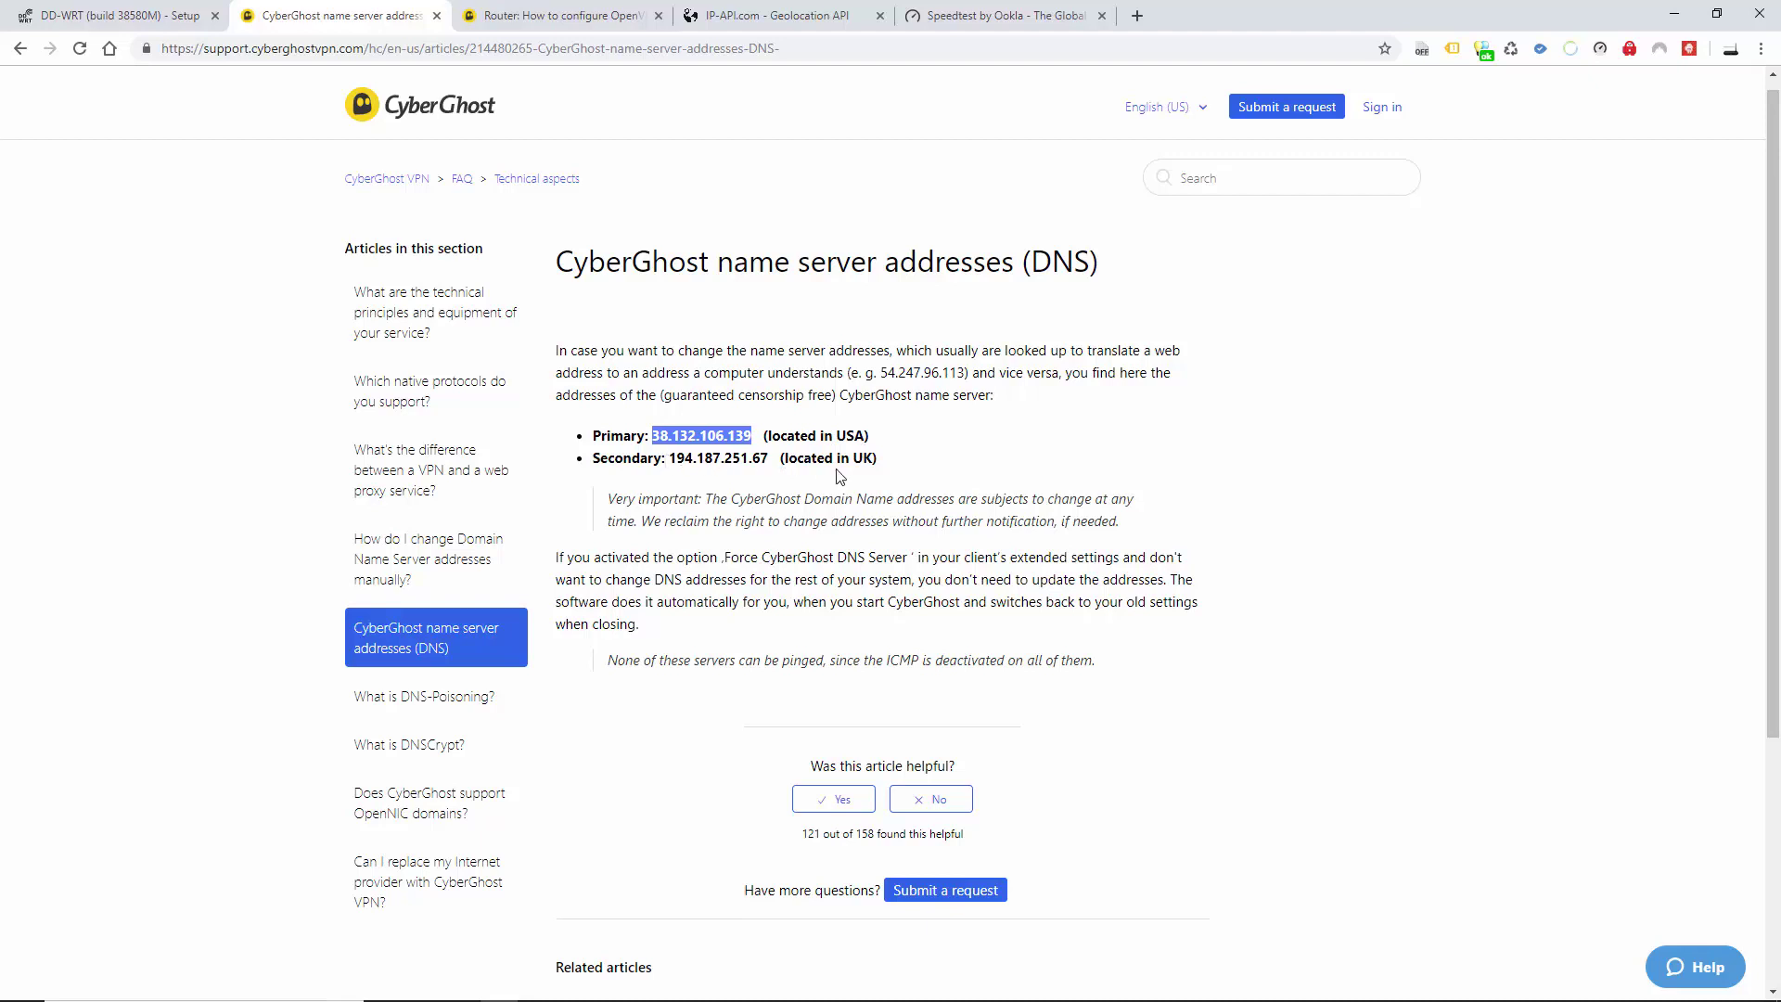
pyautogui.click(139, 17)
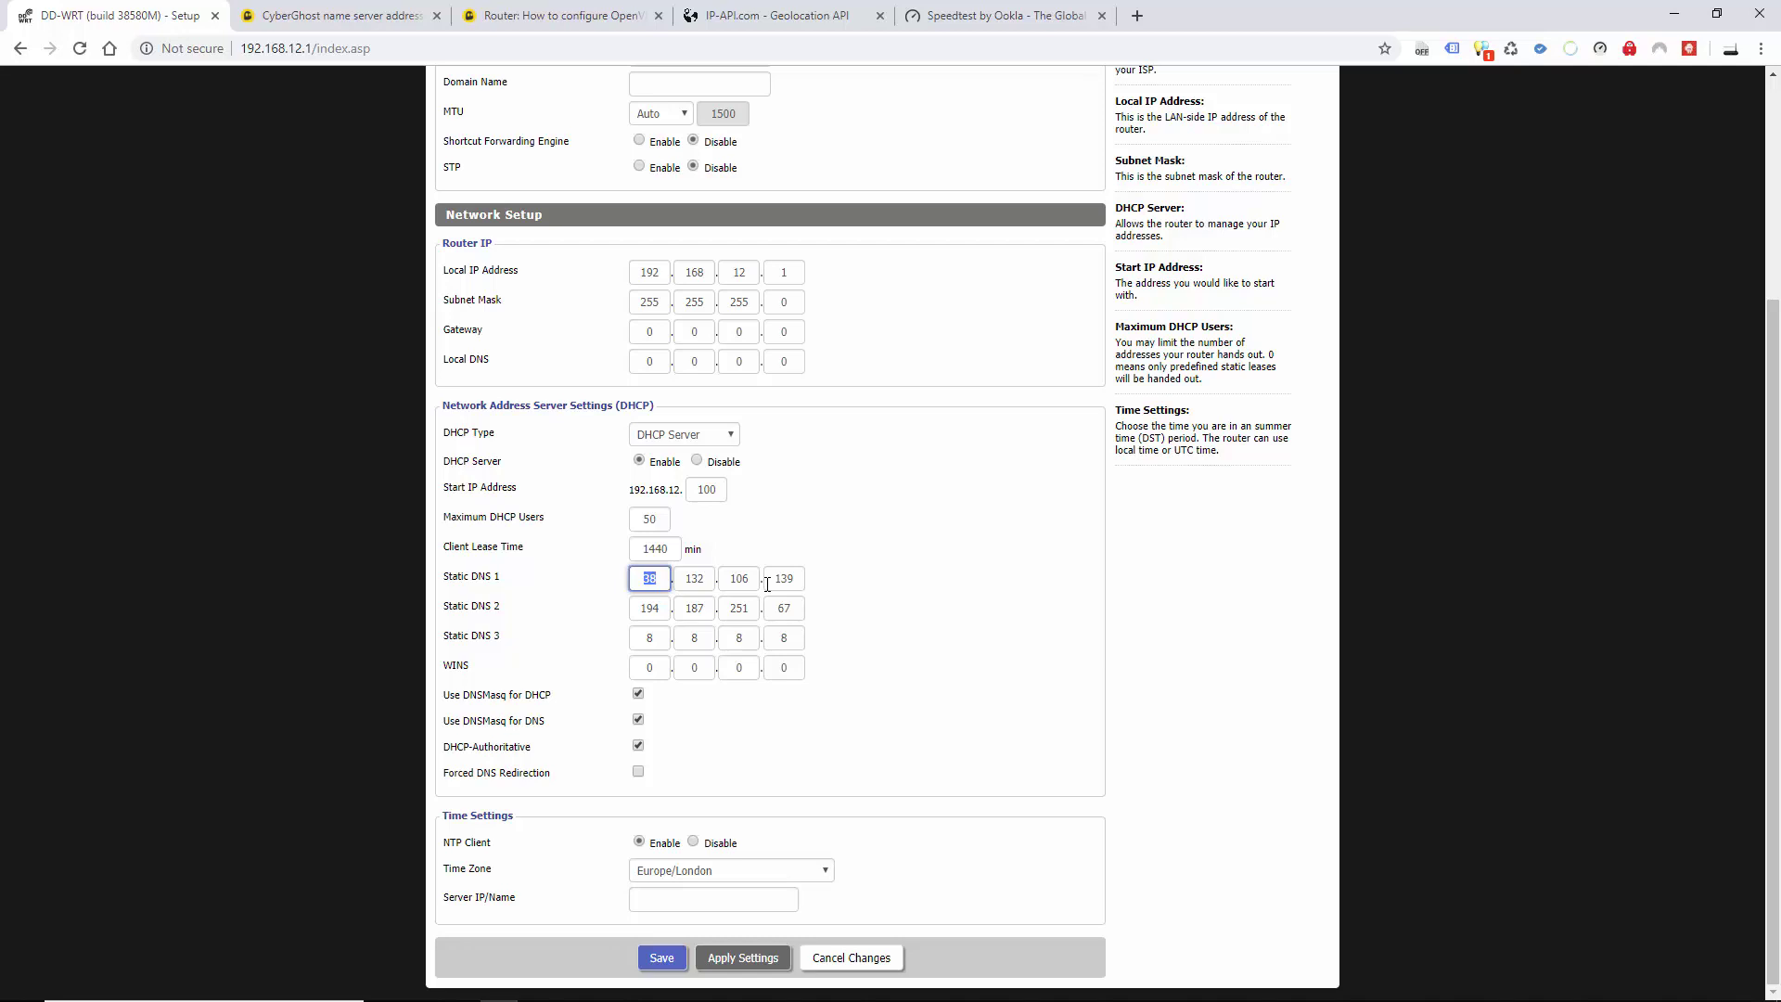
pyautogui.click(382, 28)
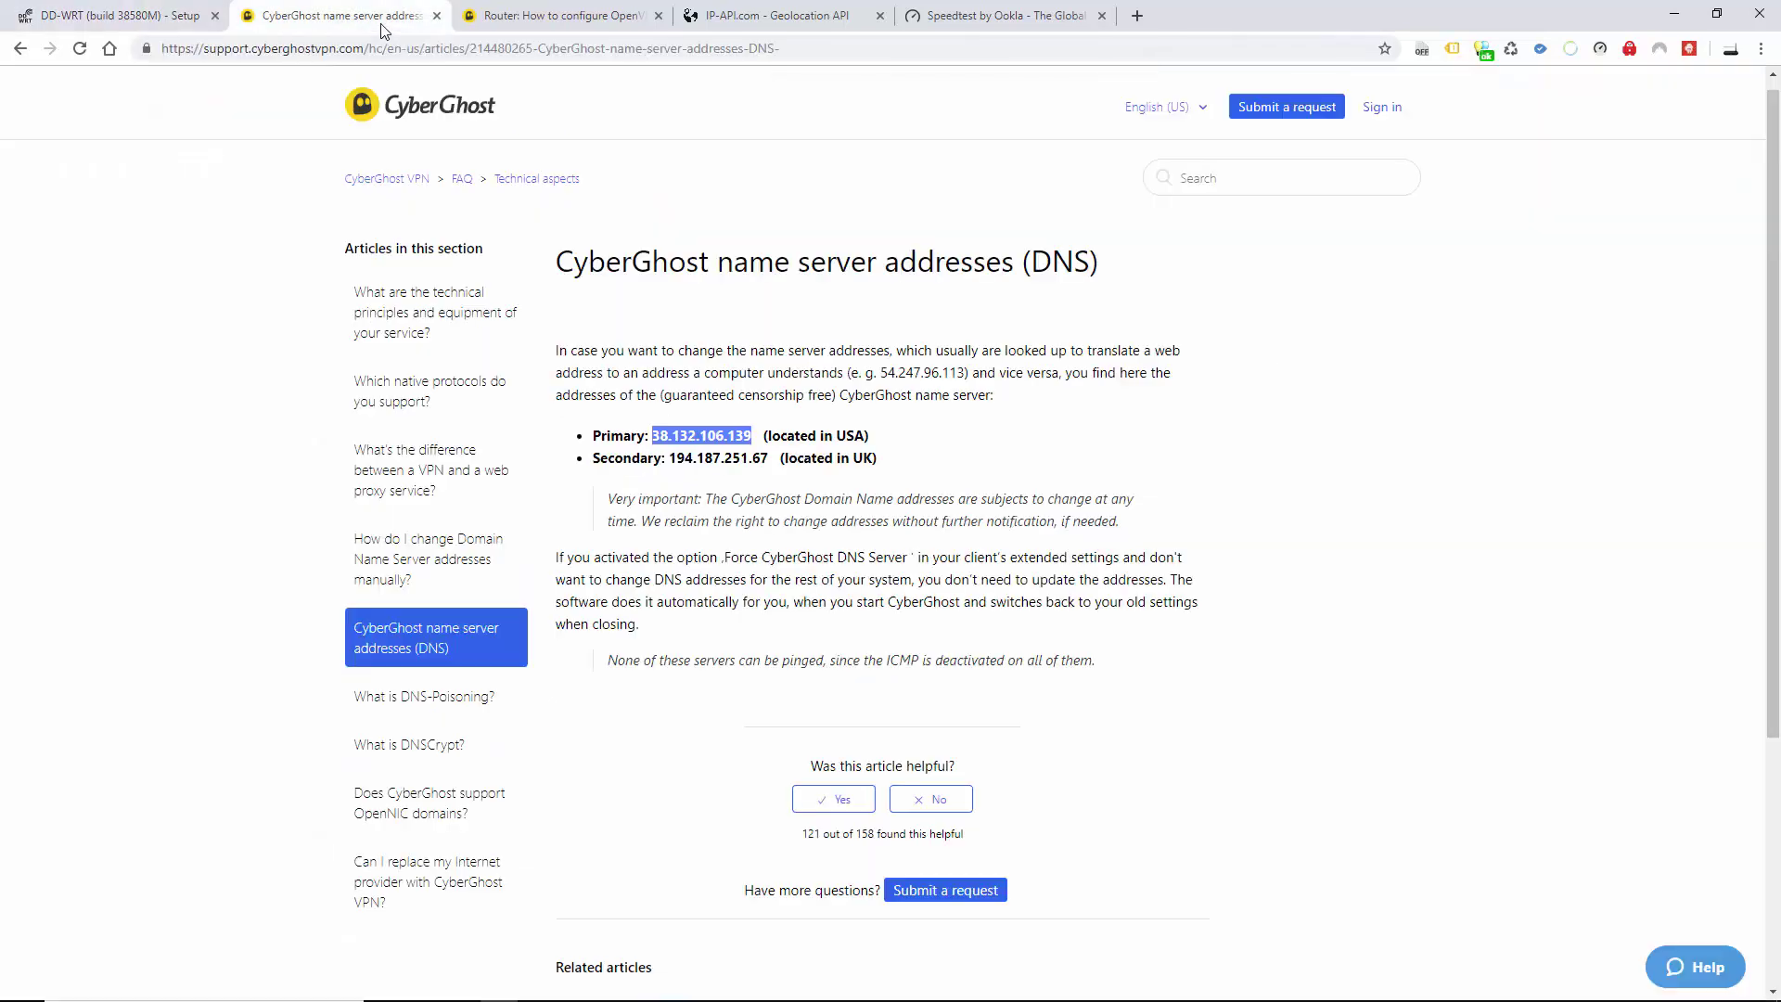
pyautogui.click(524, 25)
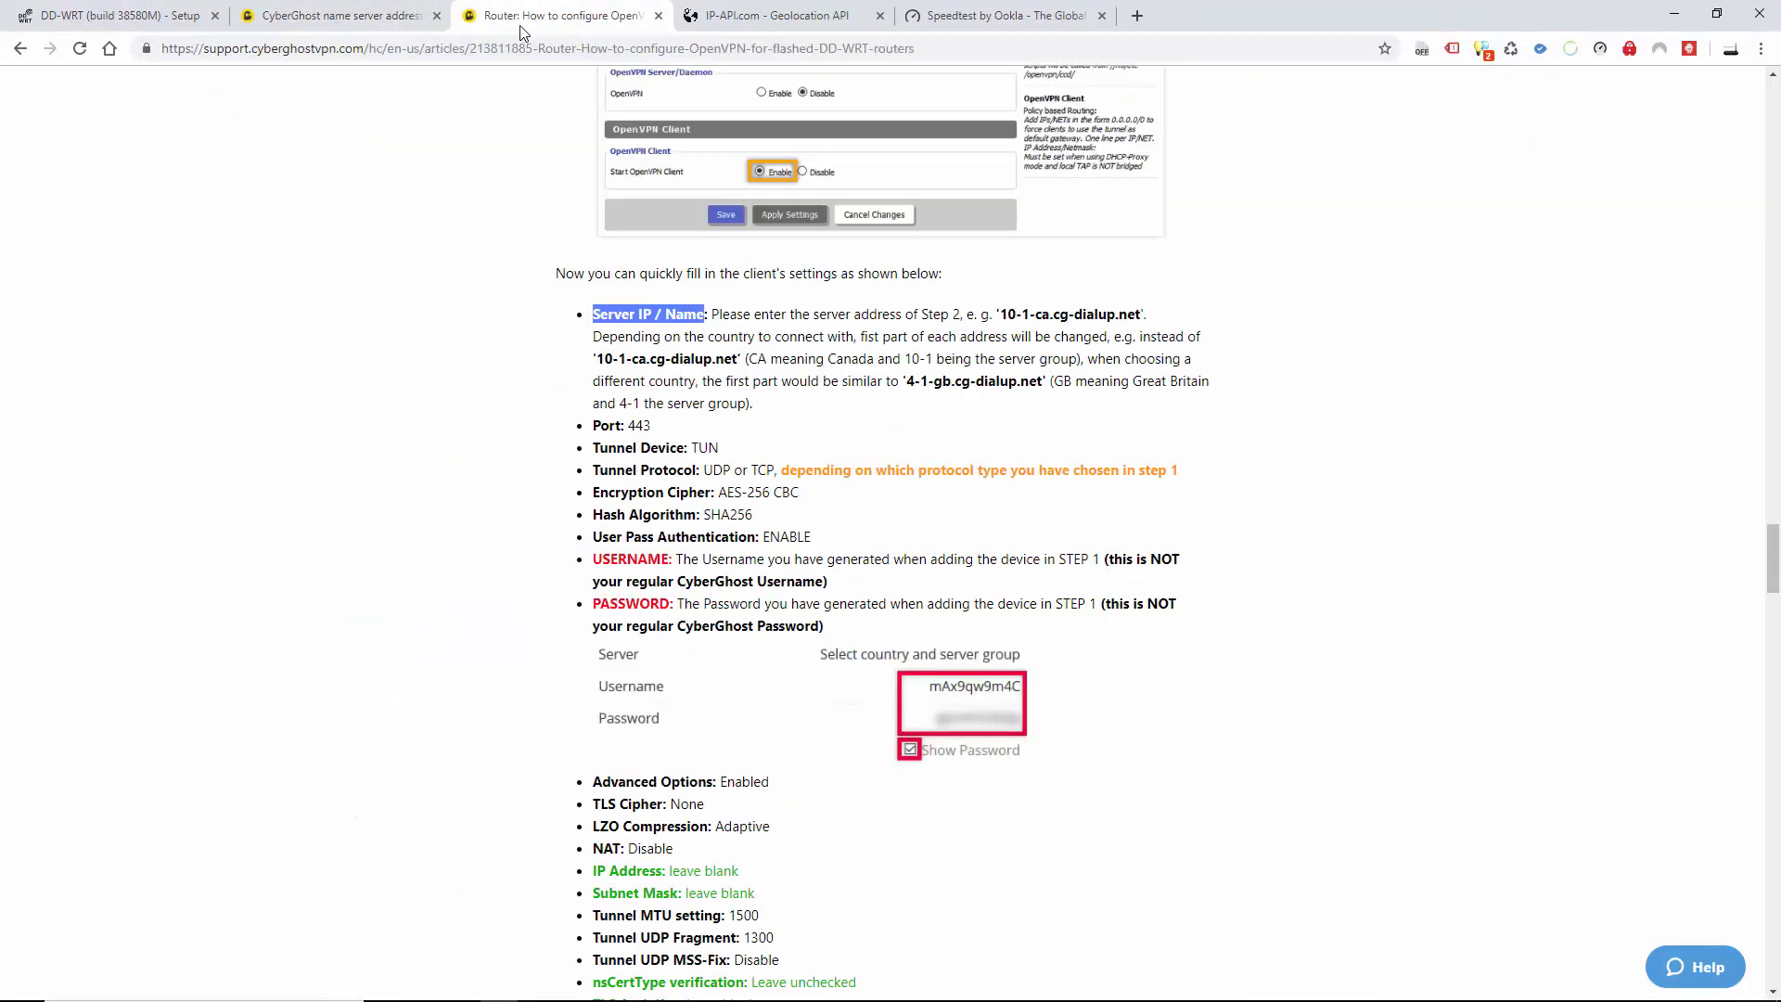
pyautogui.click(160, 10)
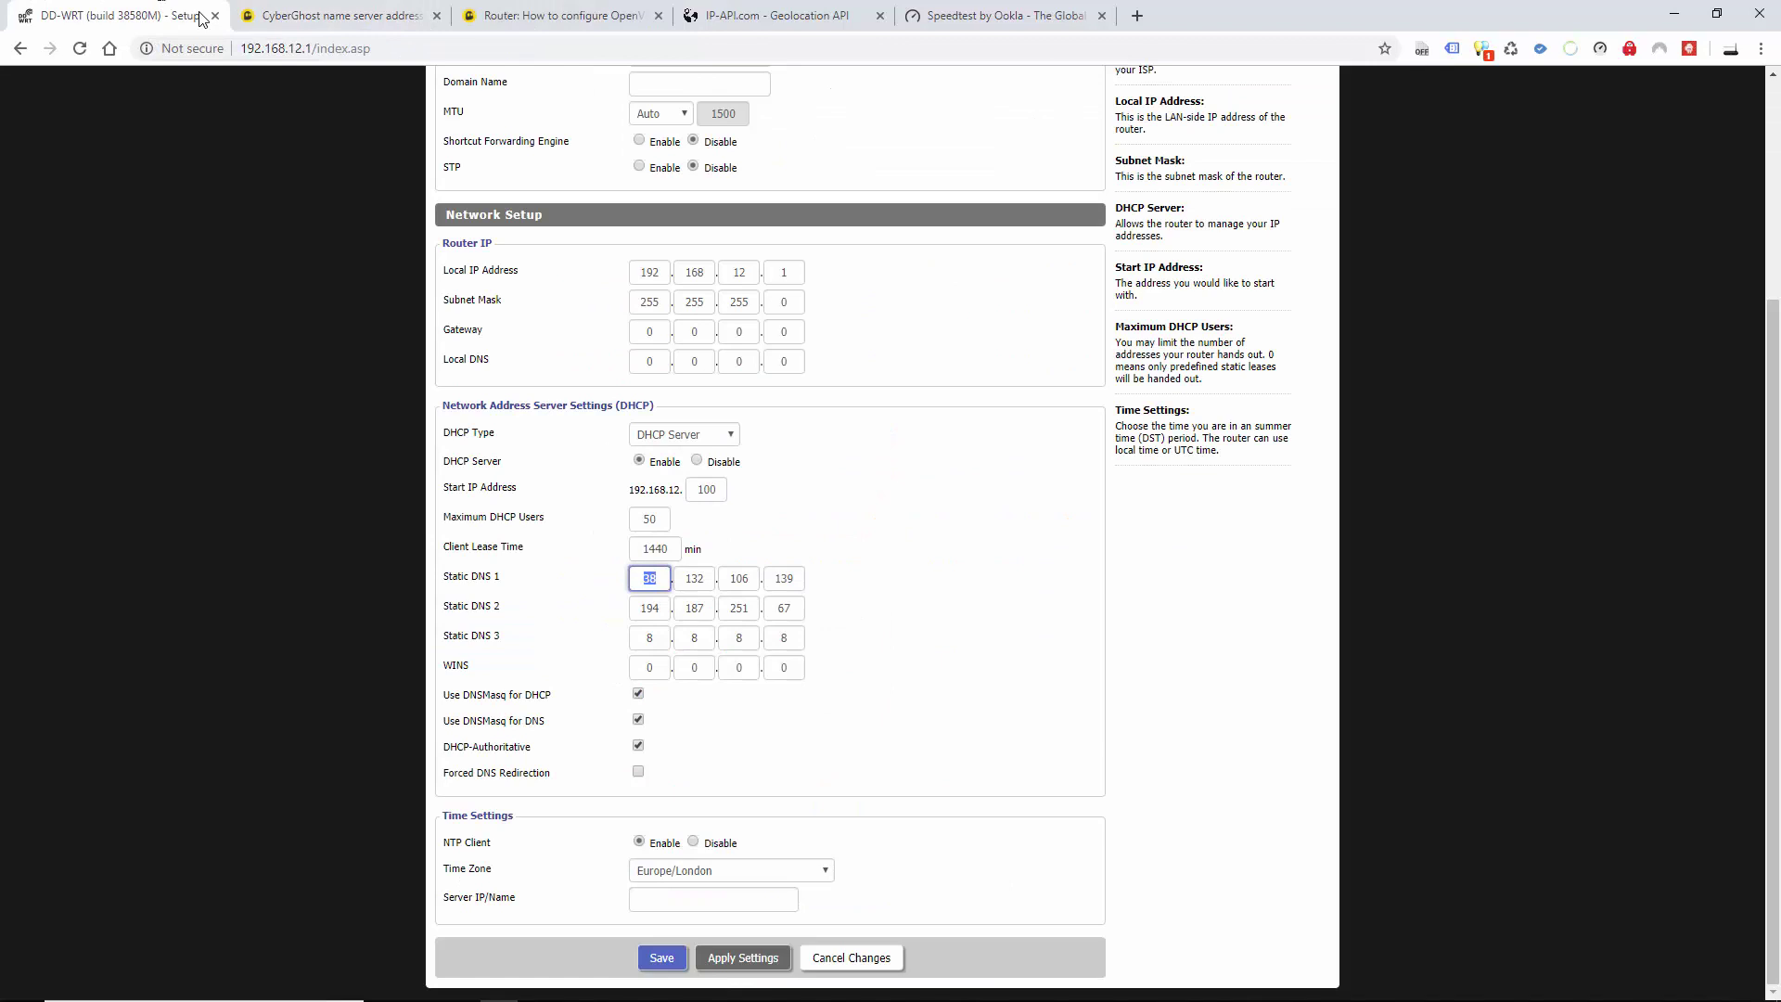